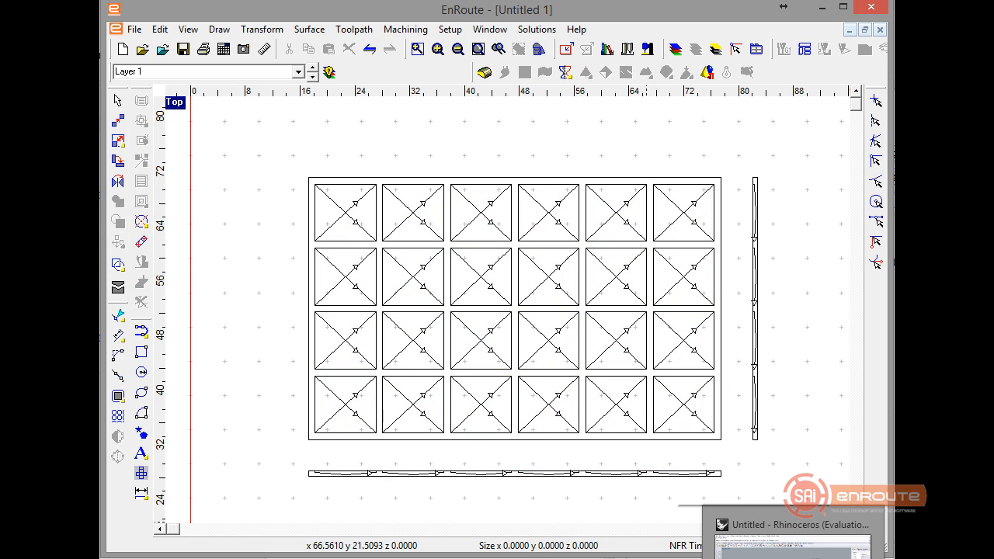
Switch to Rhinoceros, examine the shaded recessed panel from several angles and distances, and end the shaded preview.
click(794, 553)
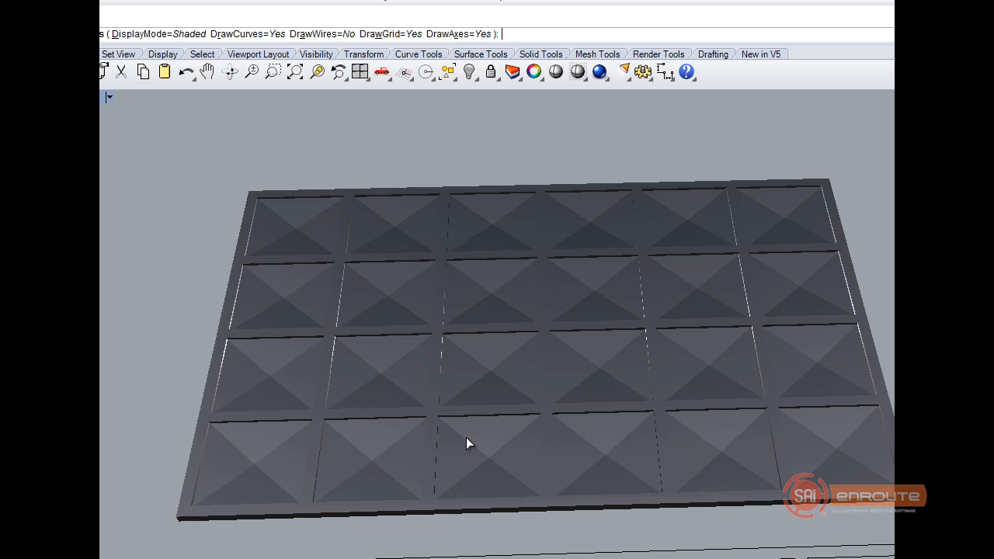
shift+right_drag(519, 441, 539, 442)
ctrl+right_drag(606, 459, 646, 446)
shift+right_drag(576, 427, 556, 421)
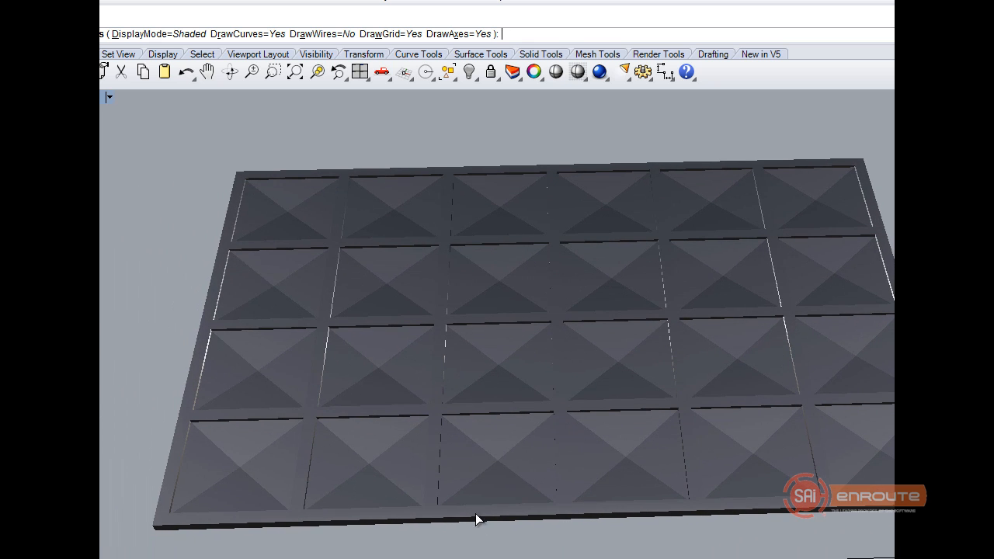
ctrl+right_drag(622, 504, 511, 457)
shift+right_drag(448, 389, 598, 454)
scroll(598, 455, down, 9)
shift+right_drag(446, 446, 522, 446)
scroll(522, 446, up, 2)
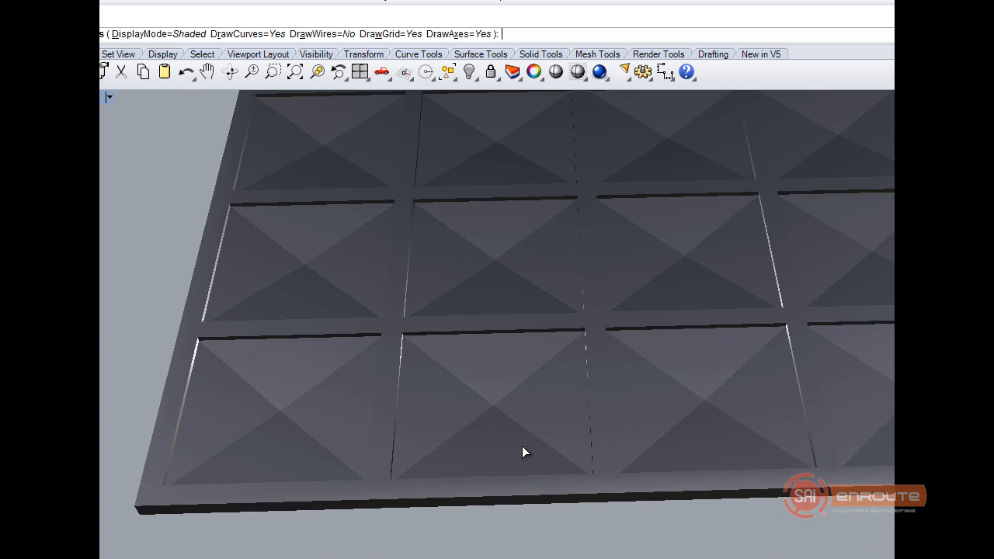
scroll(523, 446, down, 3)
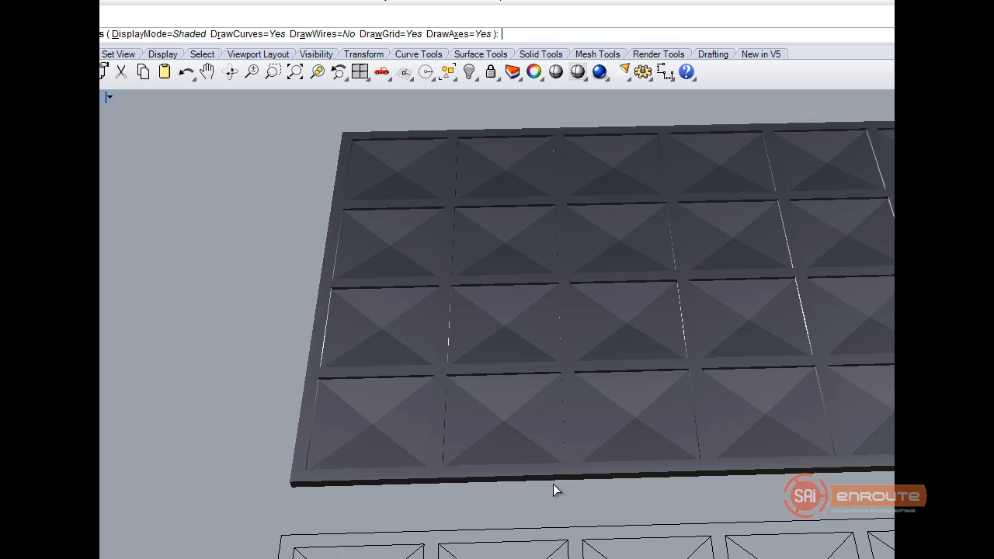
key(F12)
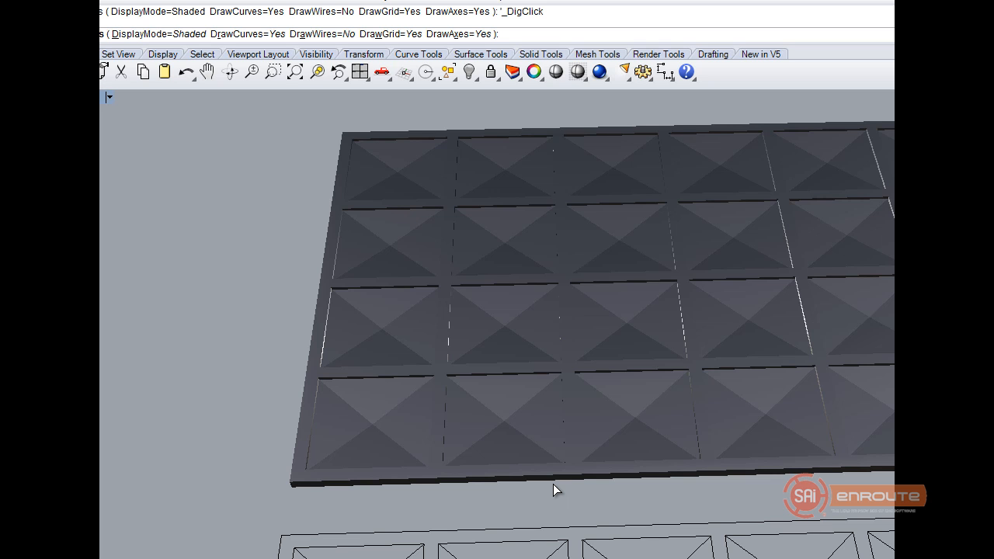
key(Escape)
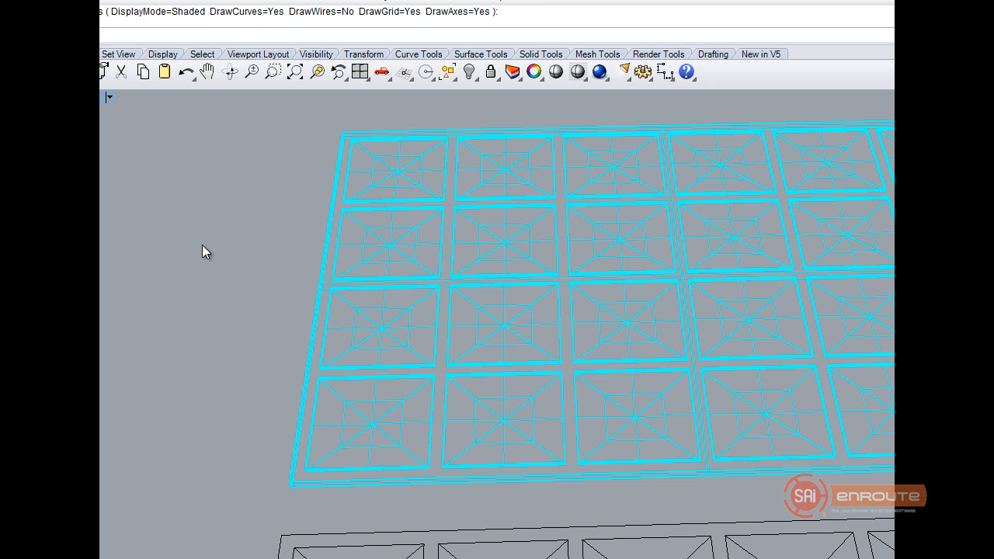
Select the panel polysurface, and reposition and resize the Rhinoceros window so its whole interface fits on screen.
click(381, 251)
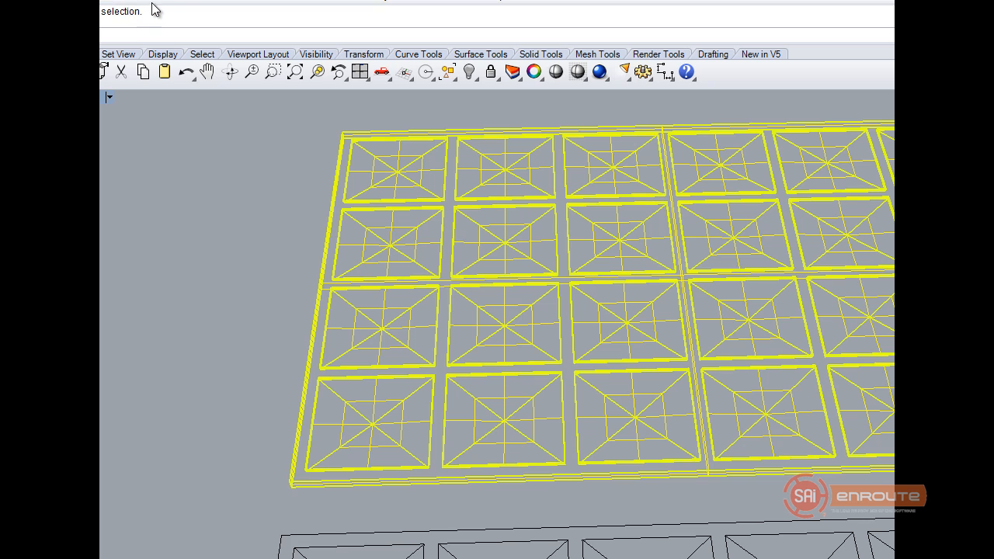
drag(199, 0, 310, 17)
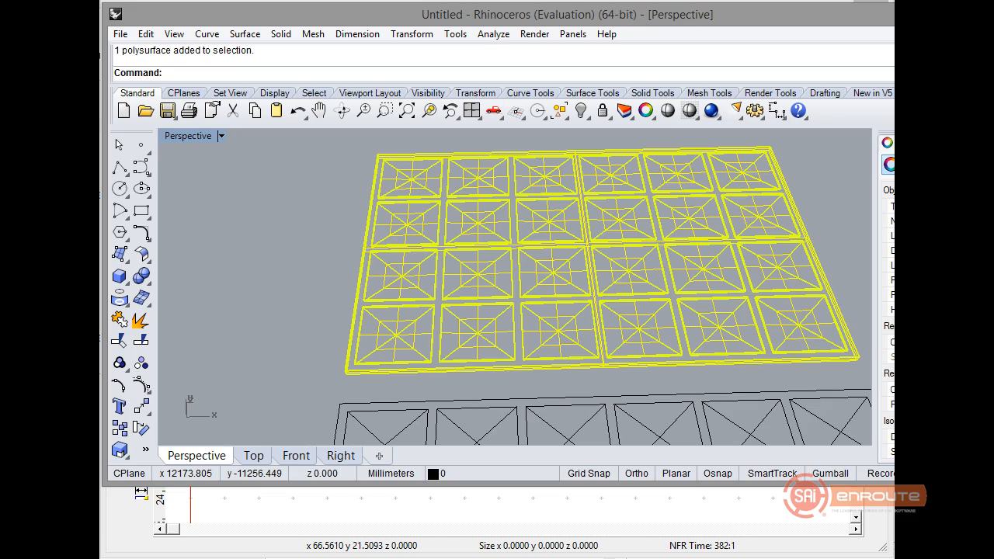
drag(894, 483, 886, 551)
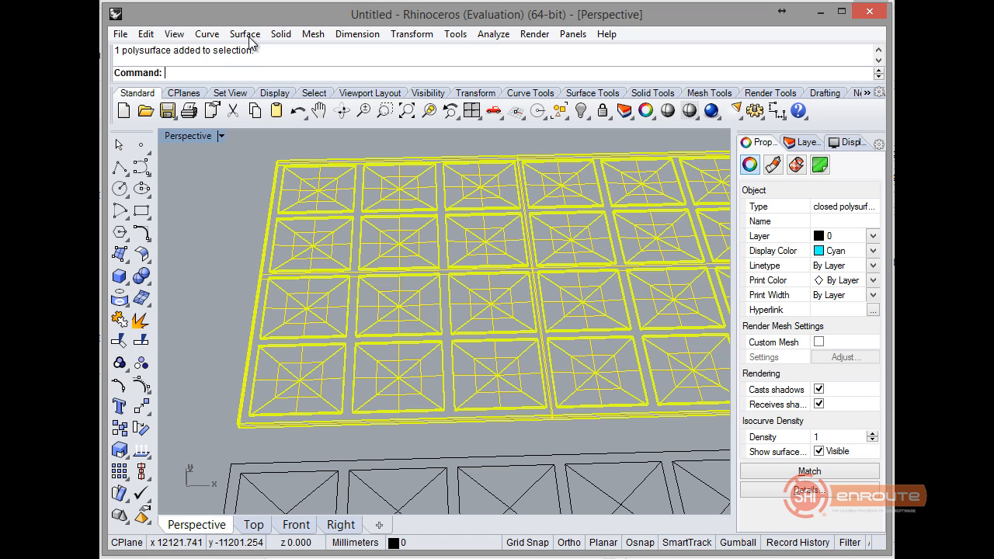
Create a polygon mesh from the selected NURBS polysurface, with the density moved slightly toward fewer polygons.
click(311, 35)
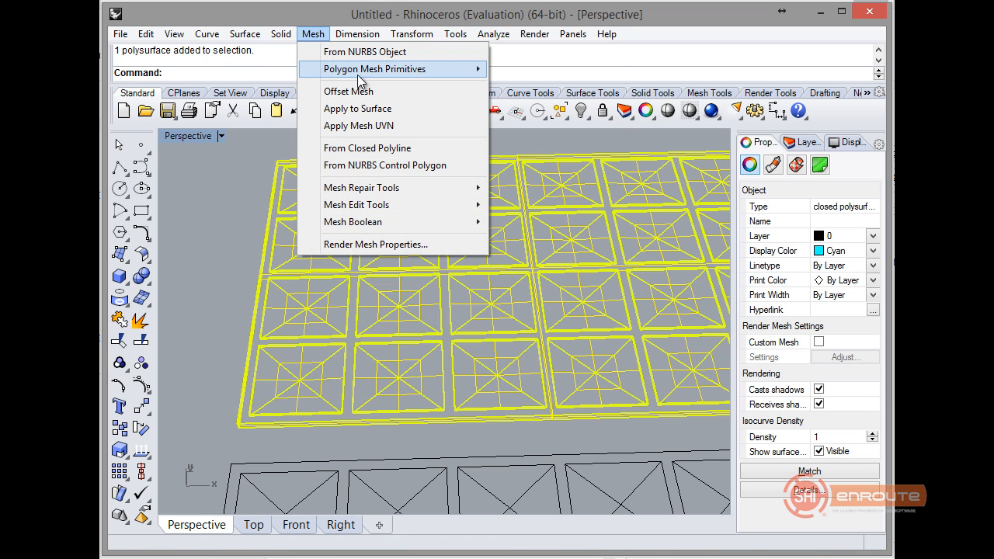
click(358, 53)
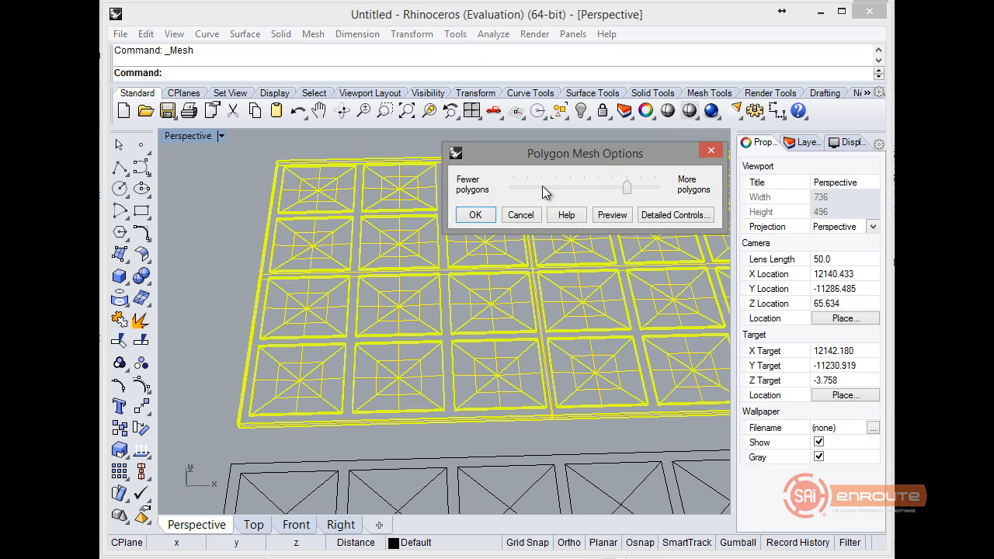
drag(630, 195, 600, 197)
click(475, 216)
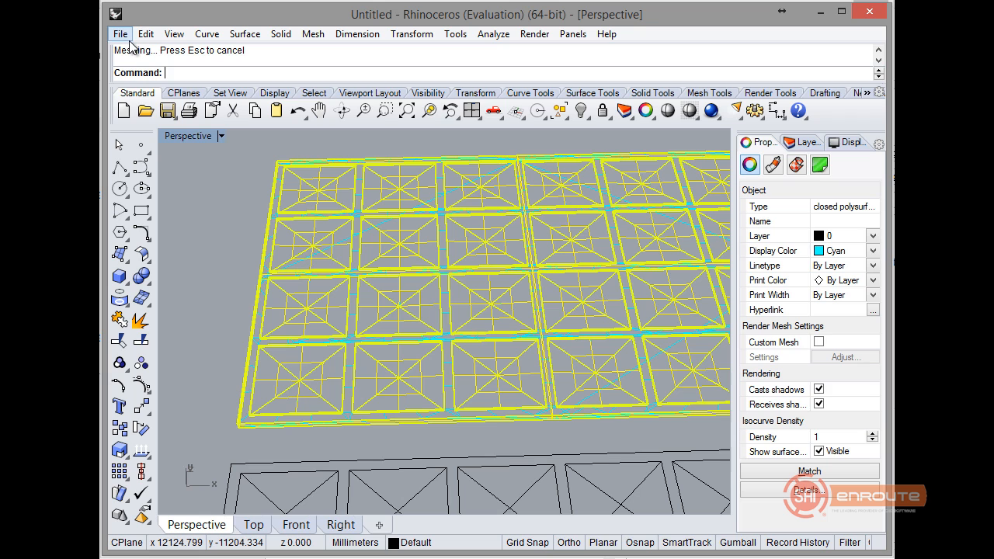
Select the new mesh, not the overlapping polysurface, and export it to the desktop as a binary STL named Mesh From Surface.
click(242, 227)
click(318, 247)
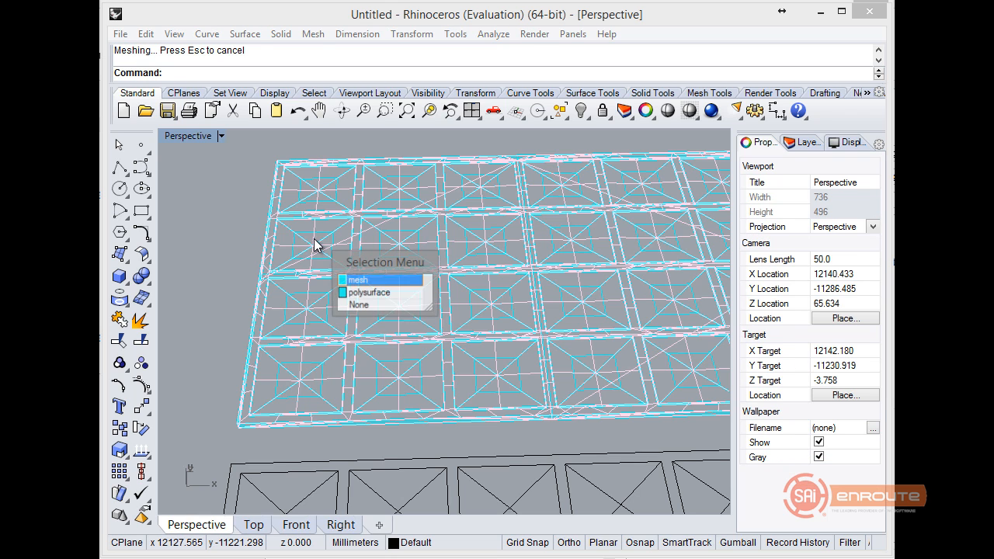
click(357, 281)
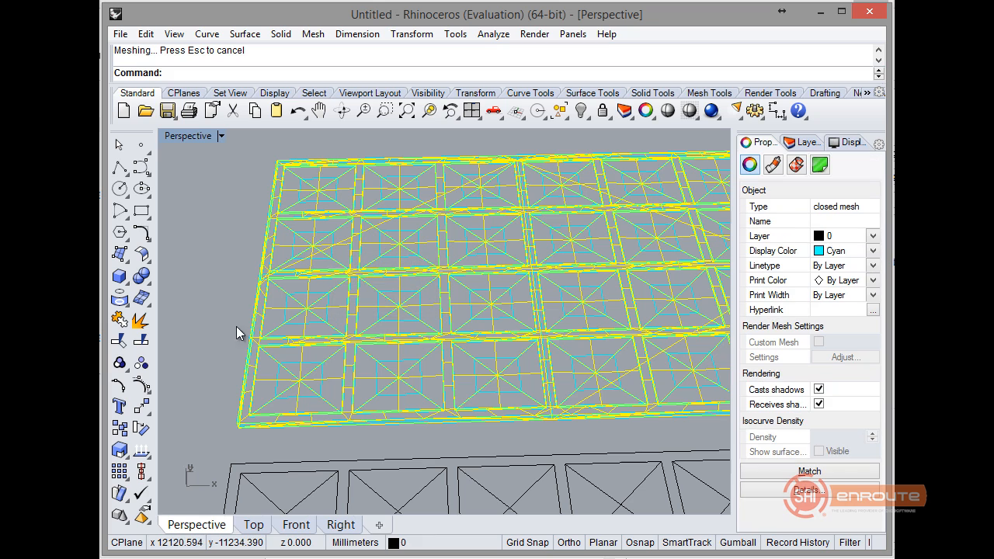
click(120, 34)
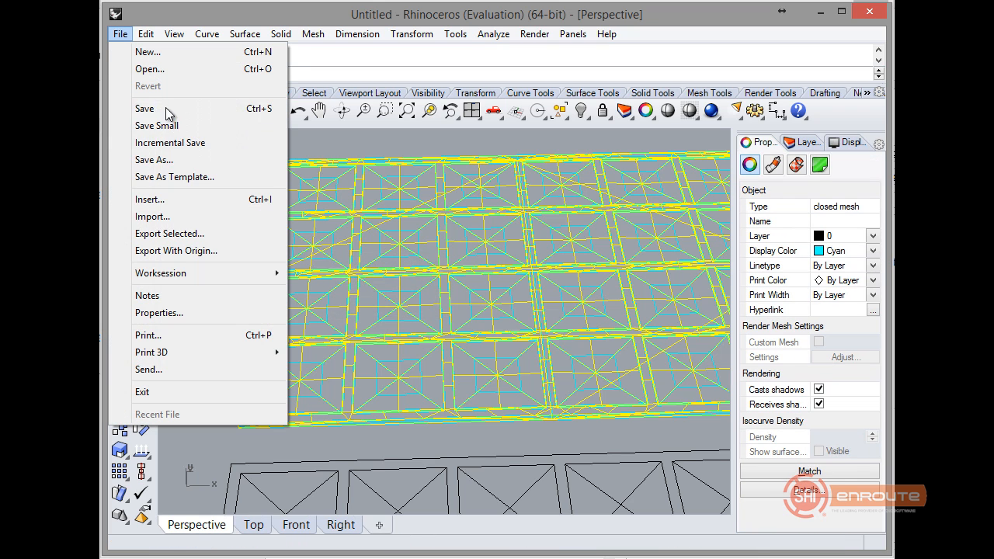
click(169, 233)
click(584, 334)
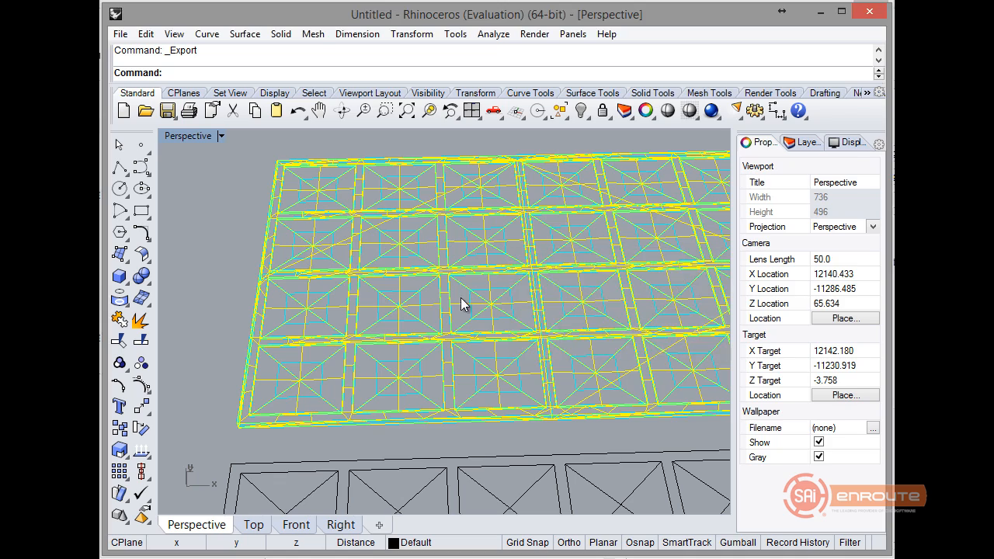
click(403, 366)
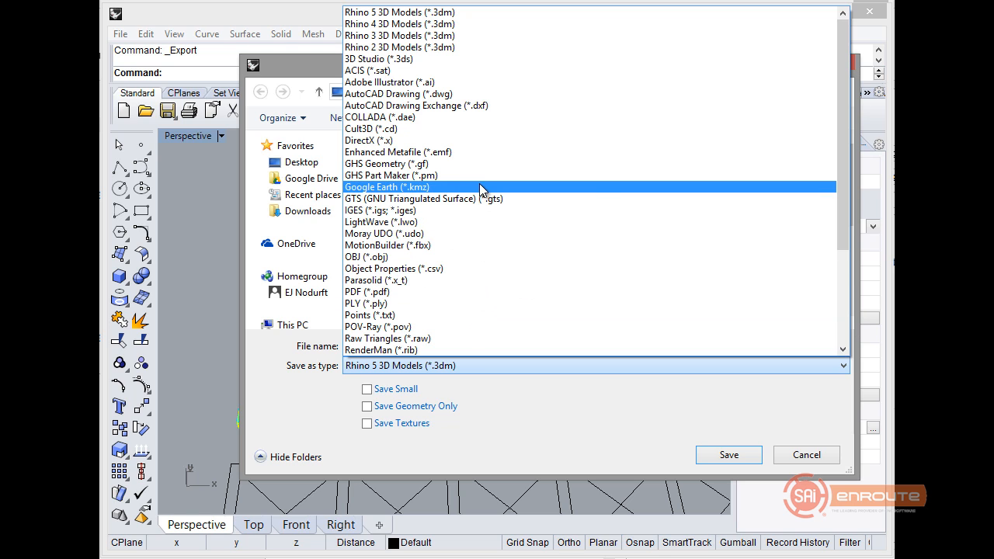
scroll(489, 261, down, 4)
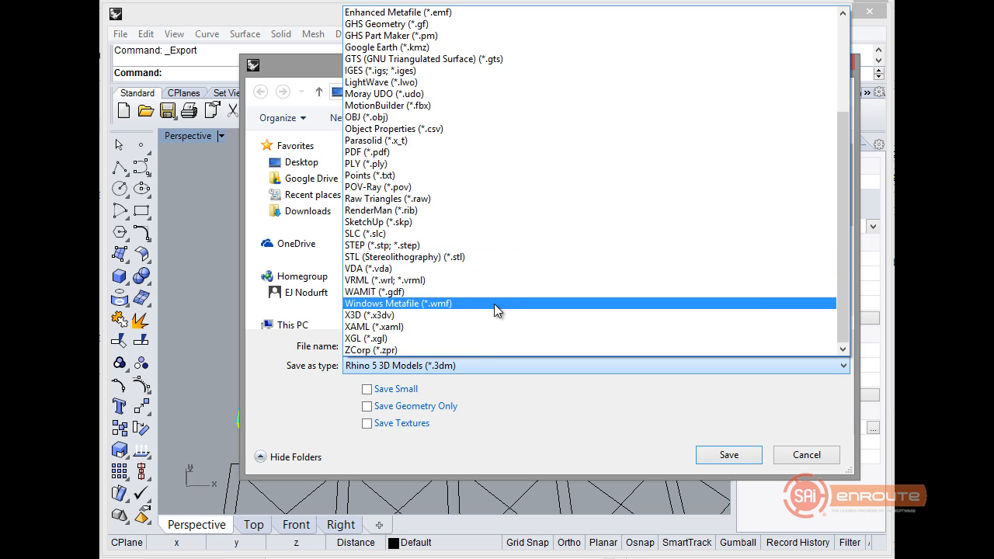
click(506, 257)
click(424, 346)
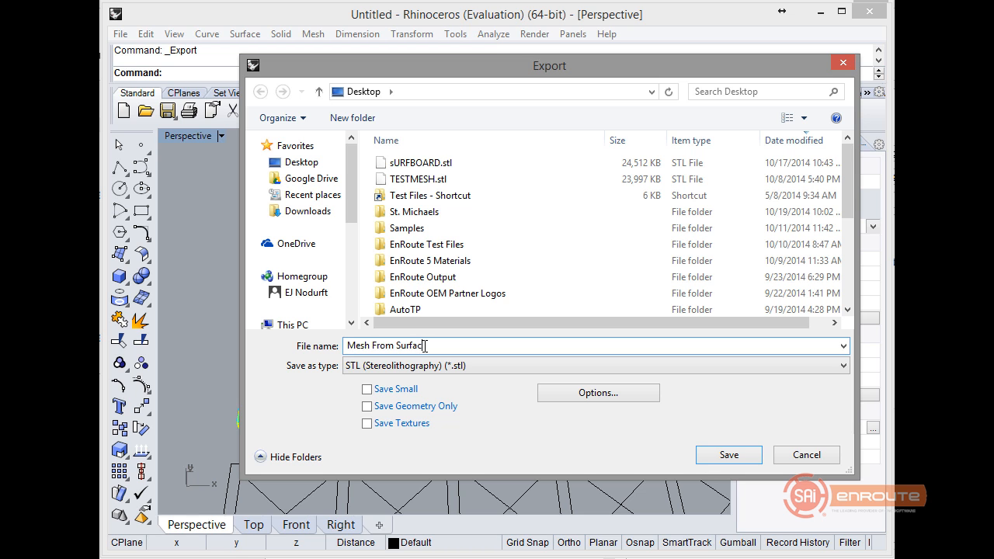
key(Return)
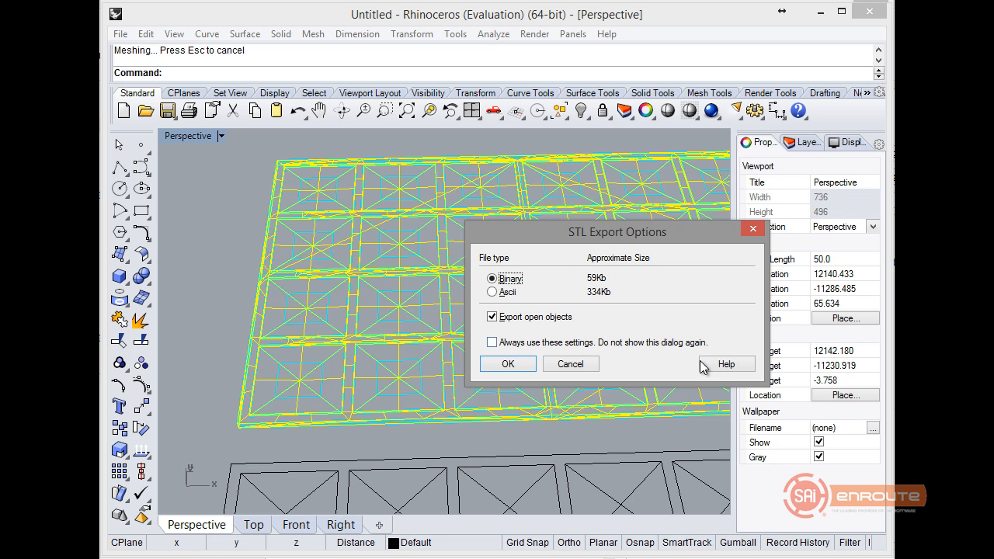
click(501, 365)
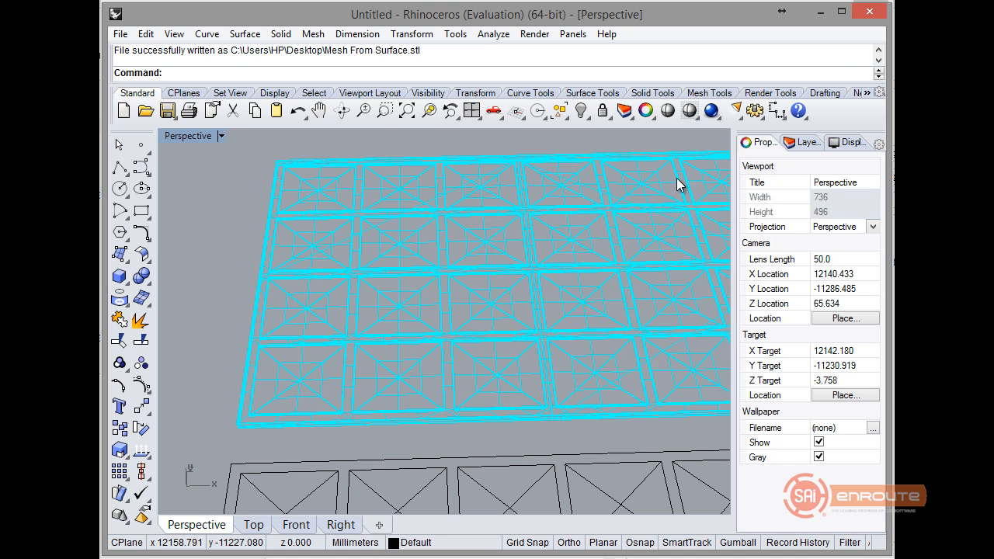
Close Rhinoceros without saving the changes to the untitled model, returning to EnRoute.
click(870, 13)
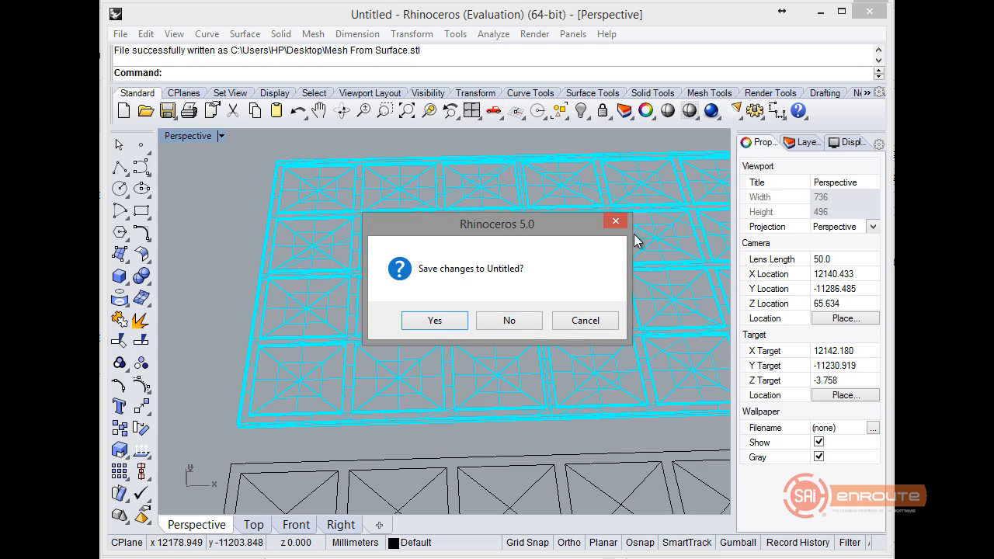
click(509, 321)
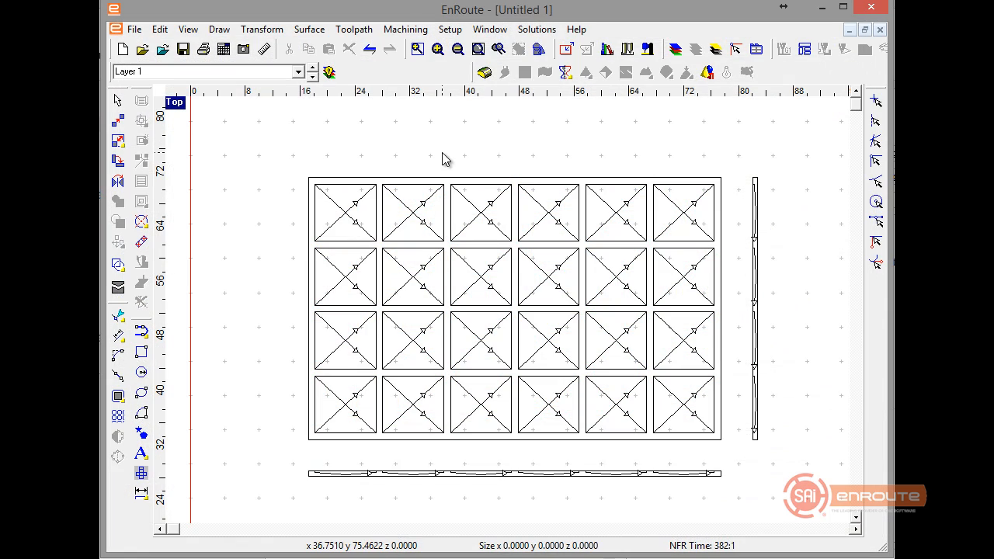
Move the panel's horizontal and vertical edge profiles off the plate, placing both beyond its right edge.
scroll(491, 163, down, 2)
scroll(523, 179, down, 2)
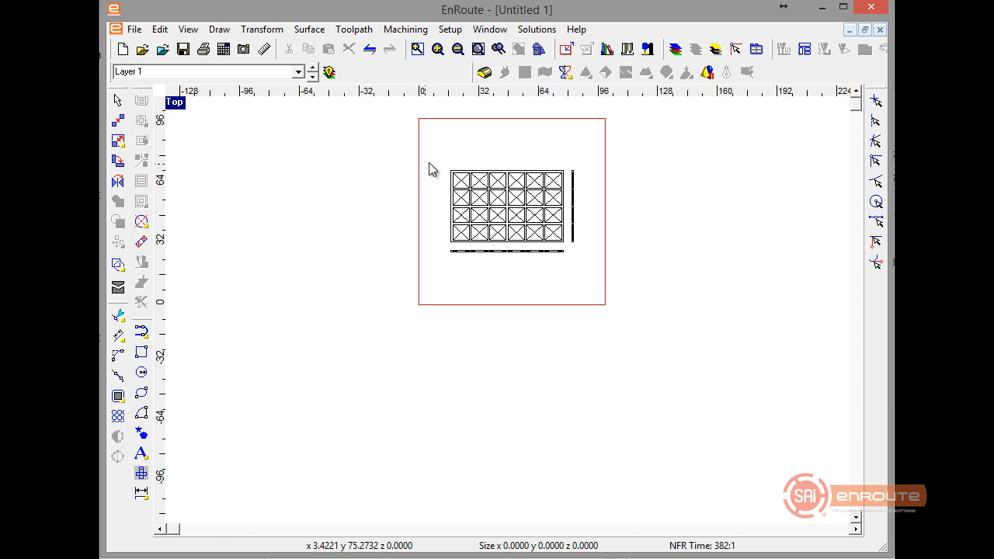
scroll(552, 193, up, 2)
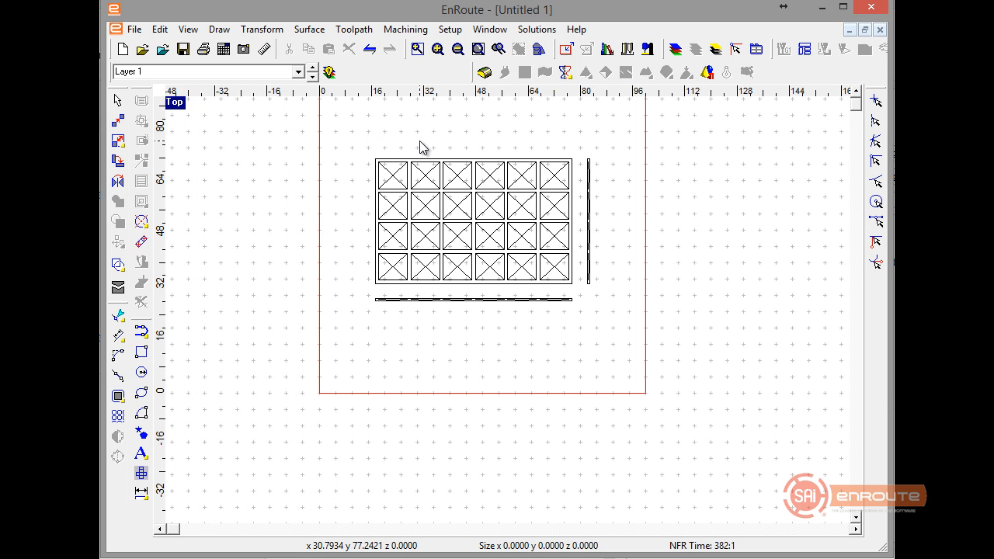
drag(565, 261, 579, 287)
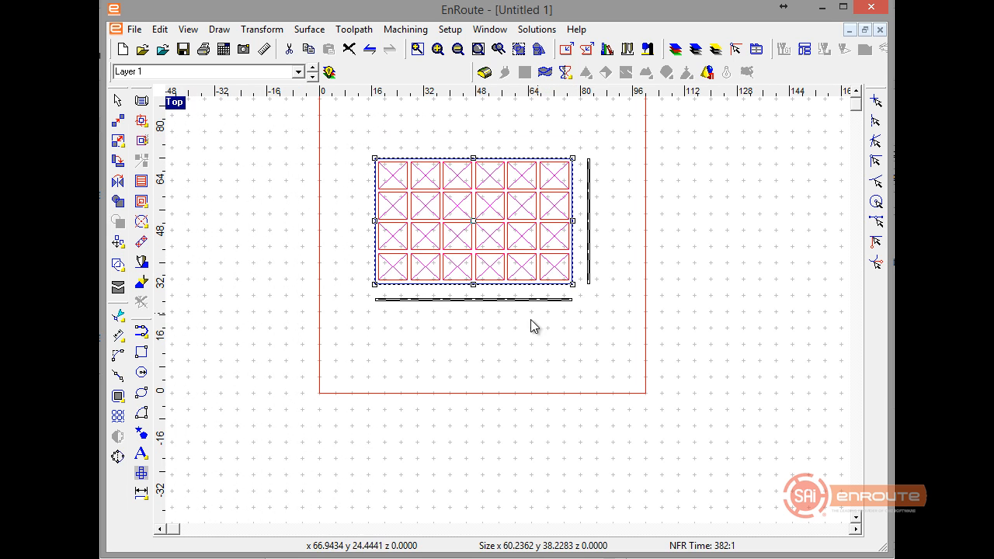
drag(368, 298, 369, 299)
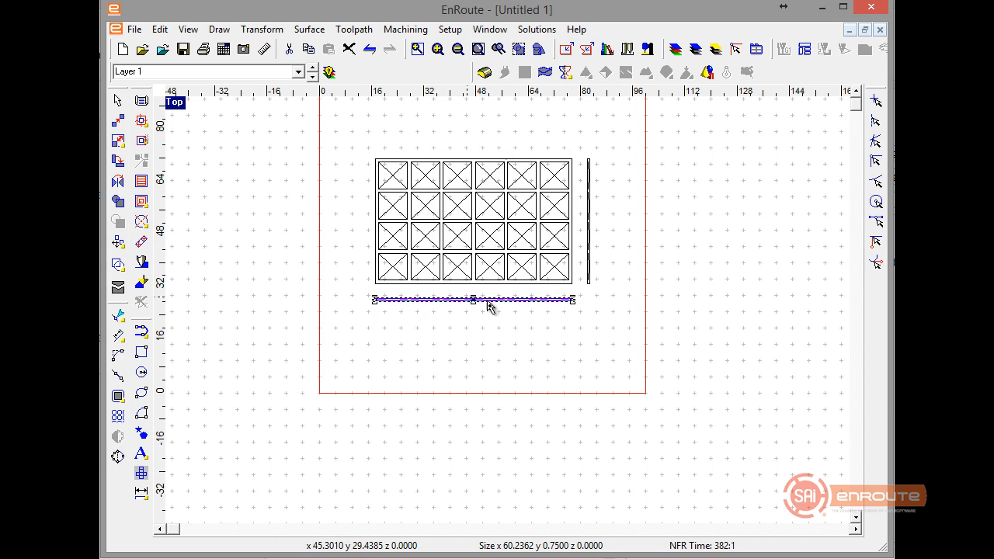
drag(489, 307, 762, 387)
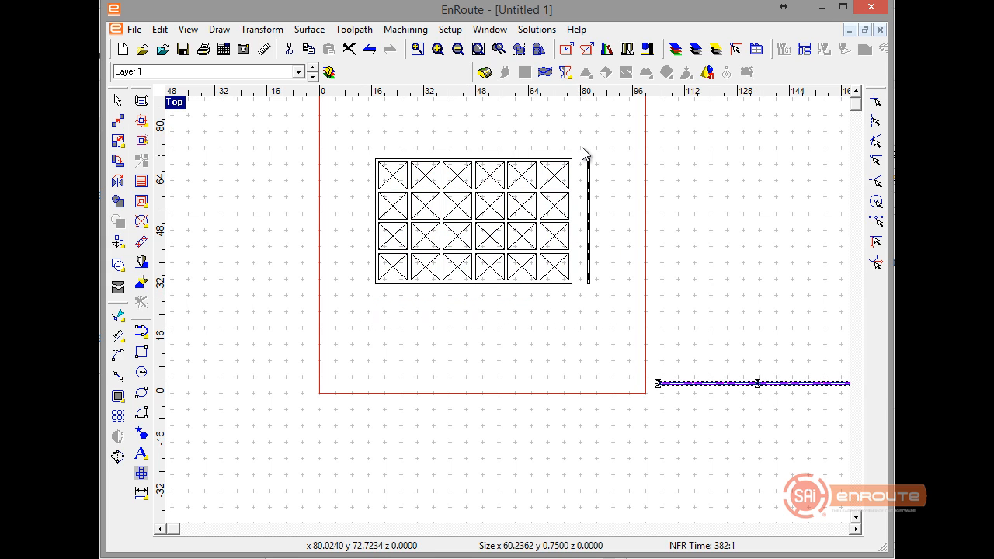
drag(613, 299, 616, 299)
drag(588, 222, 683, 221)
Examine the vertical edge profile up close and check the size of one of its recess contours.
scroll(683, 221, up, 3)
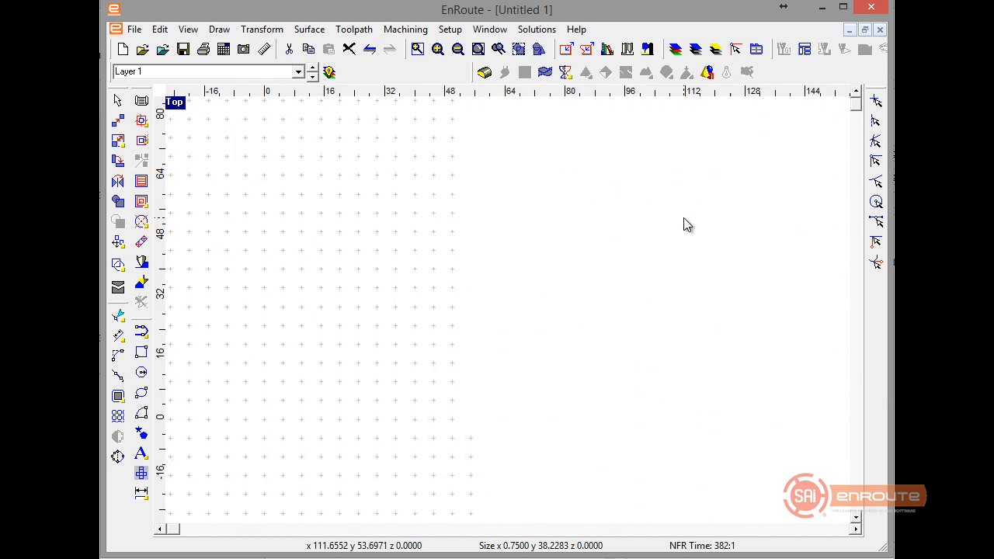
scroll(683, 221, up, 2)
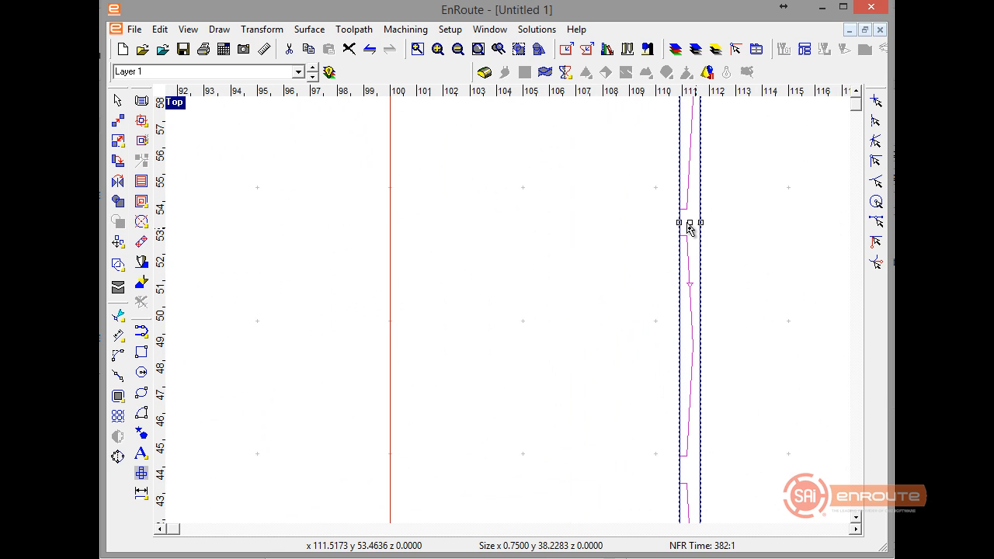
click(688, 295)
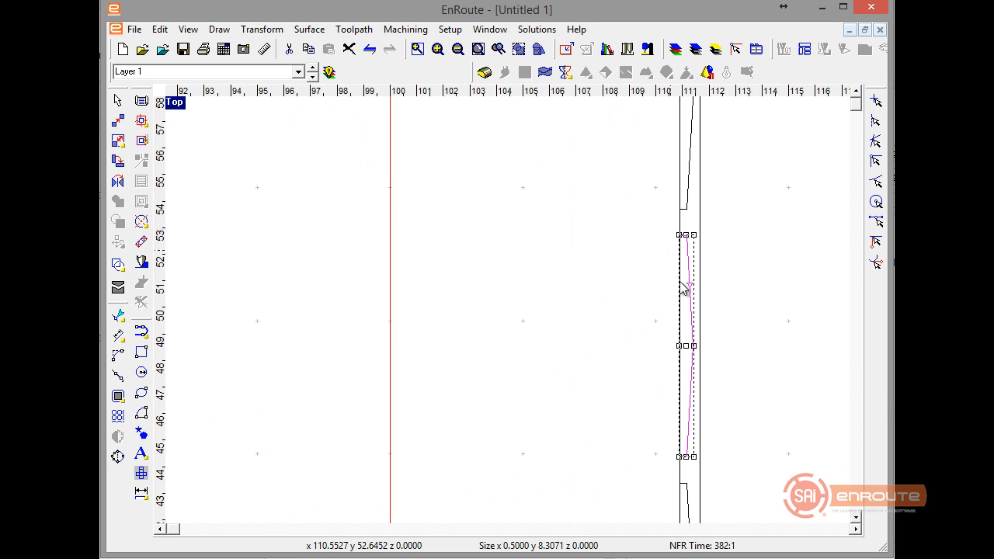
scroll(683, 289, down, 5)
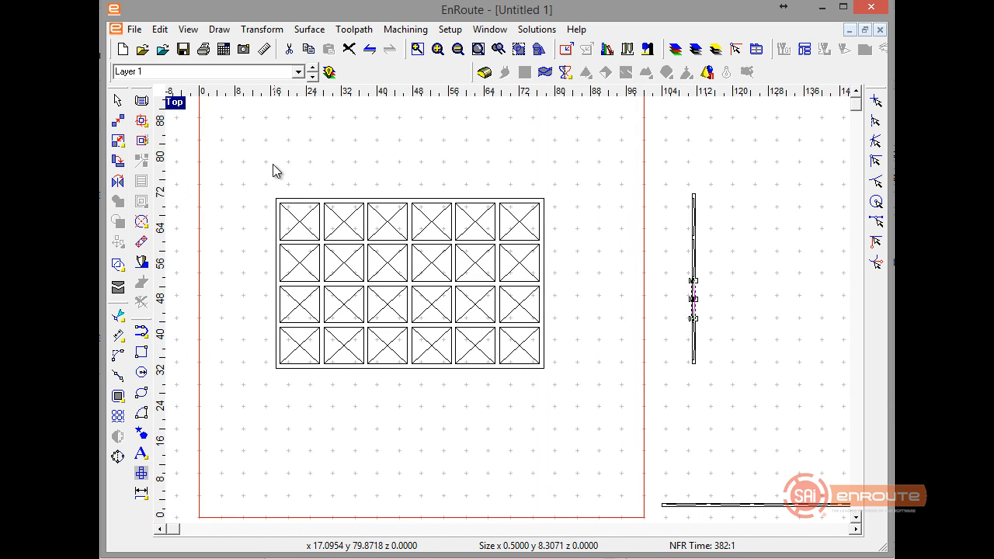
Move the whole panel drawing to the lower-left corner of the plate at the origin and deselect it.
drag(258, 171, 646, 469)
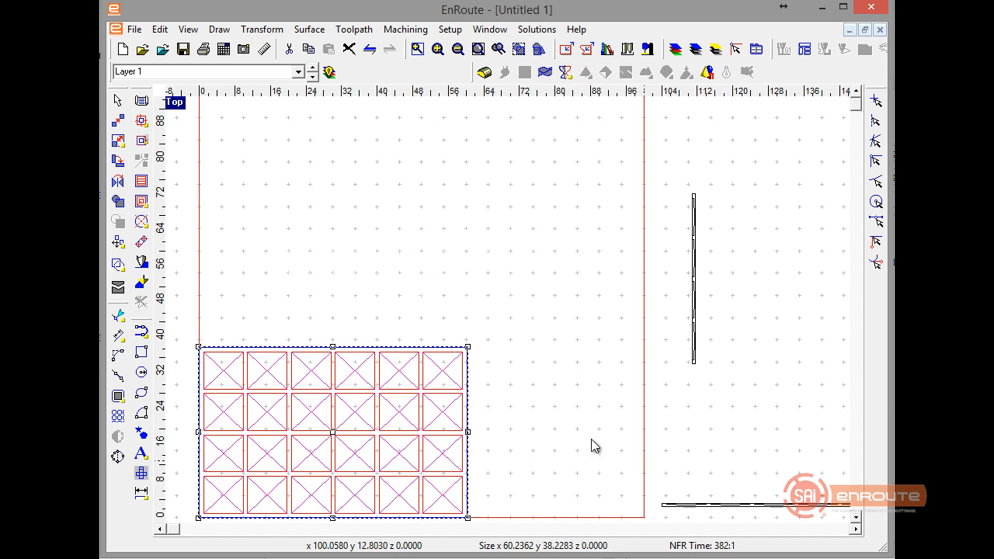
click(456, 269)
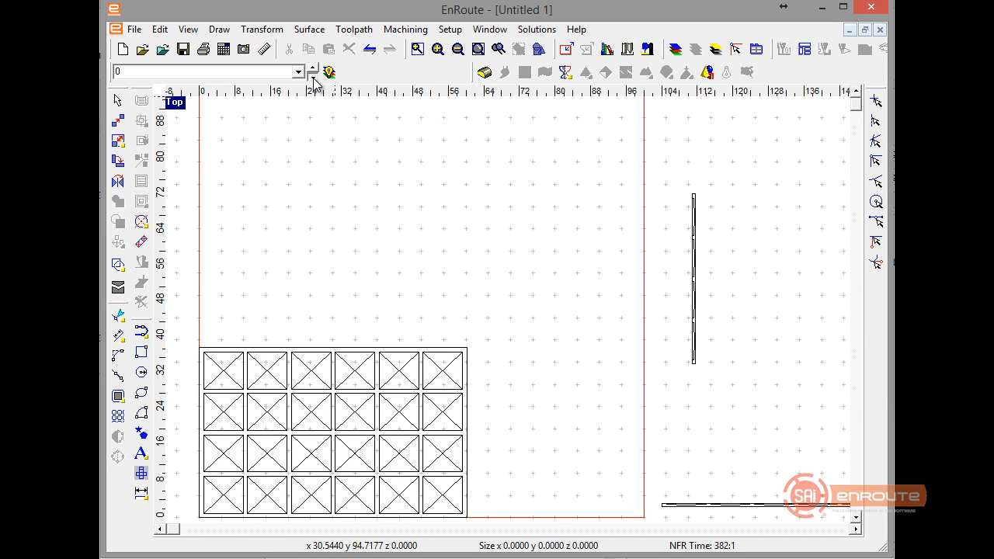
Add a new layer to the drawing as the current layer.
click(675, 49)
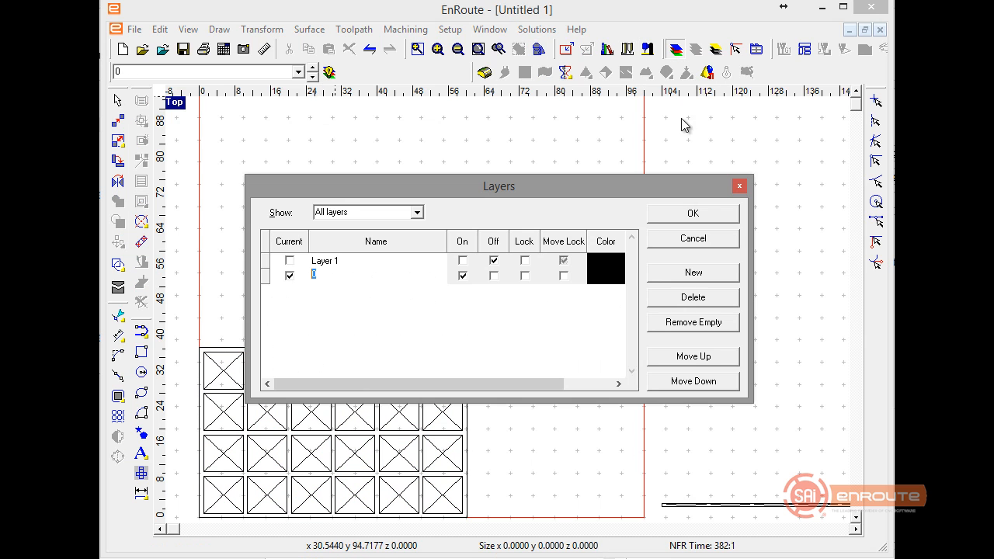
click(689, 275)
click(662, 214)
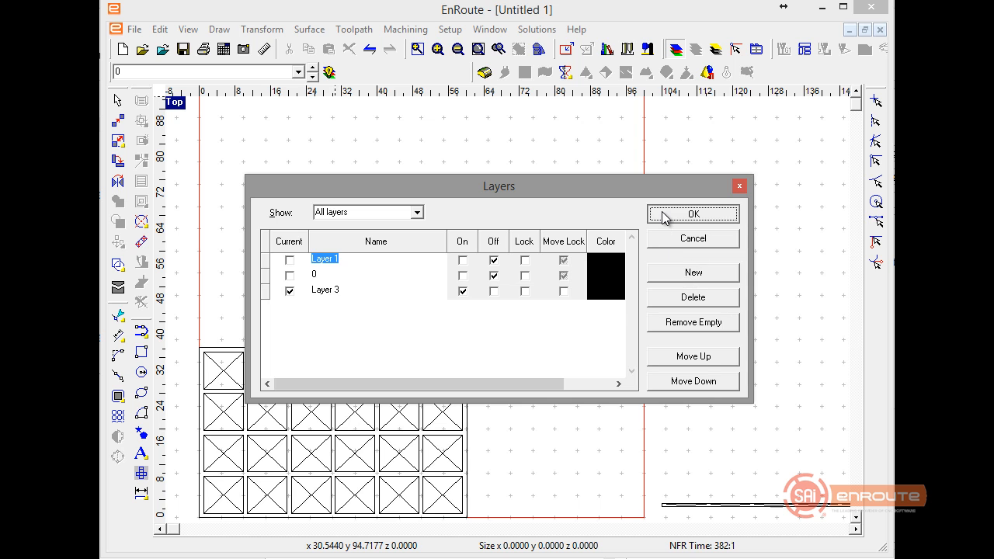
Import the STL file Mesh From Surface.stl from the desktop onto the new layer and deselect everything.
click(163, 49)
click(564, 401)
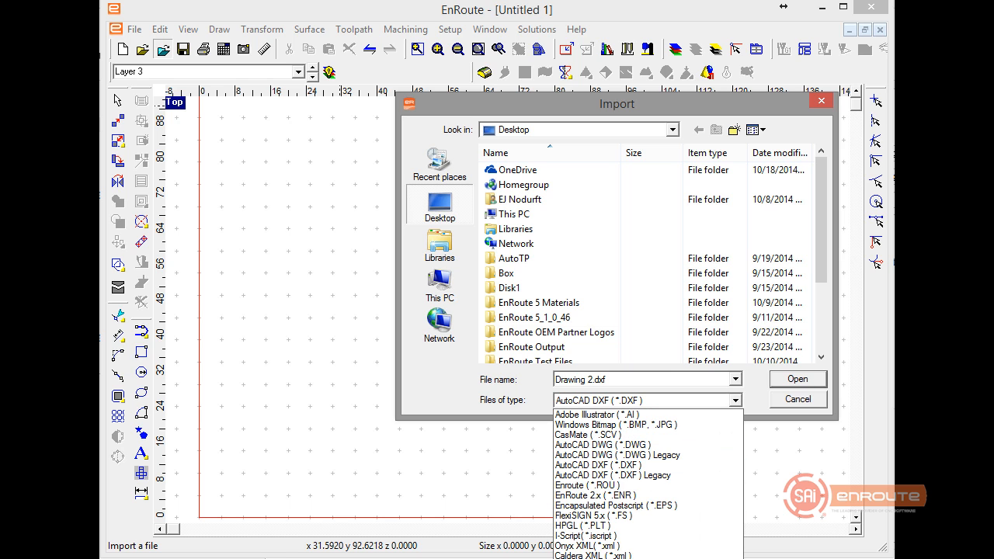
click(573, 557)
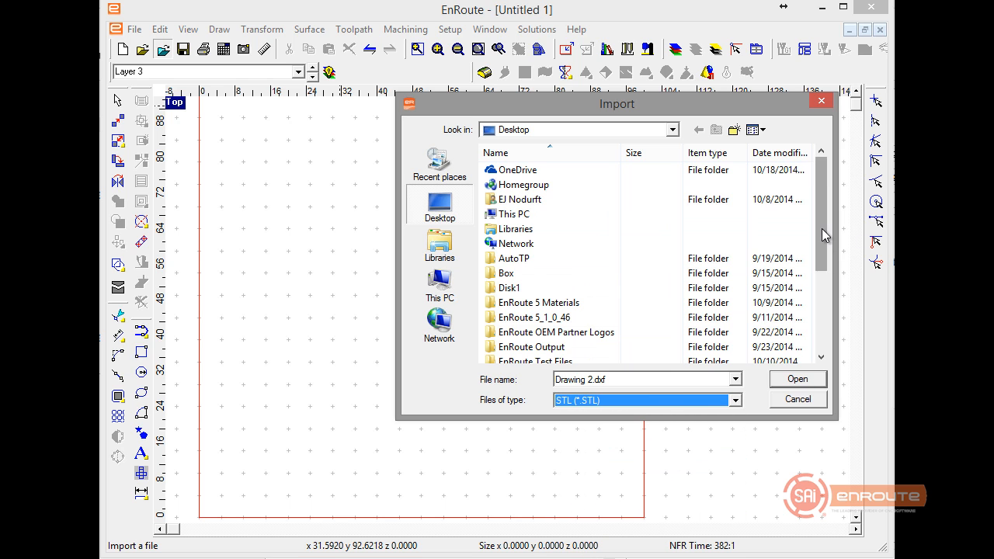
drag(825, 235, 825, 317)
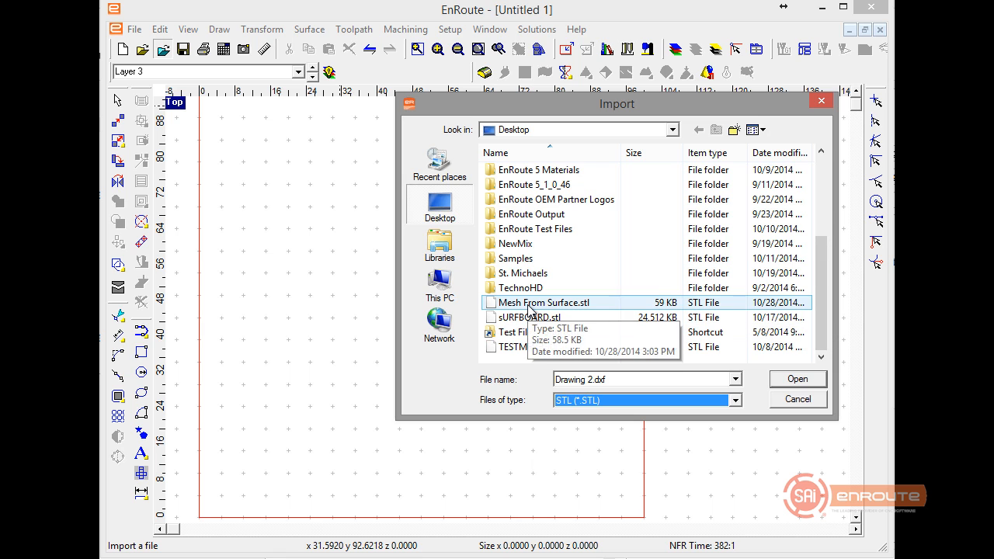
double_click(528, 305)
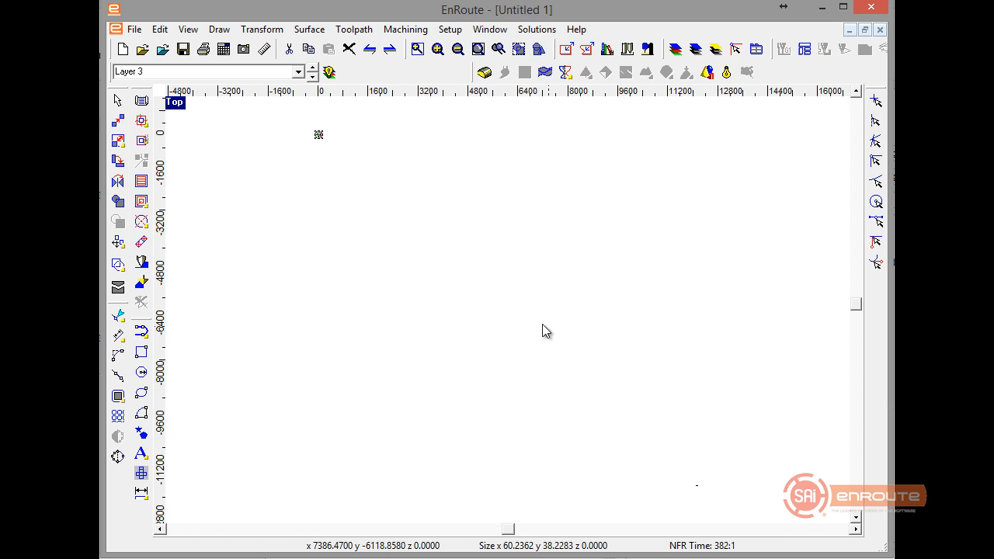
click(518, 49)
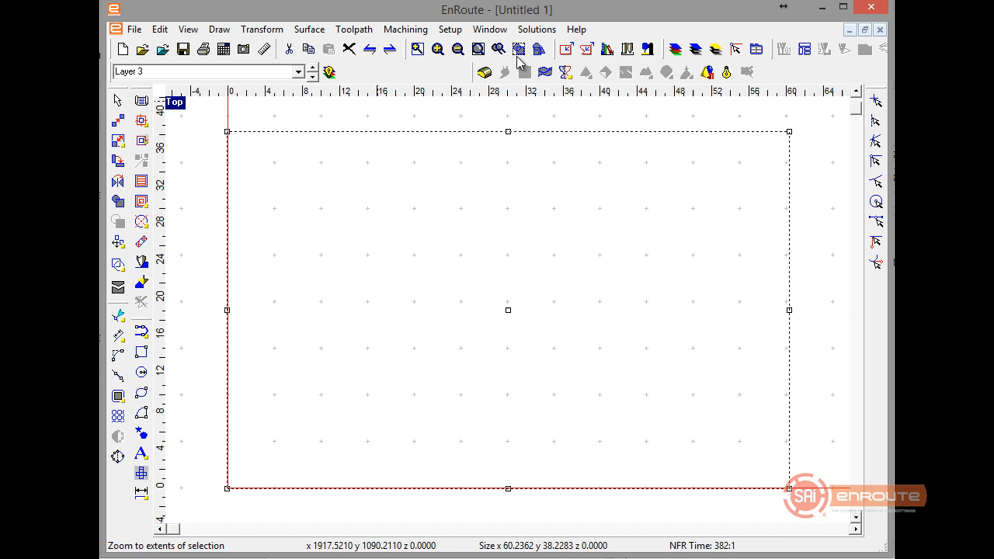
click(460, 246)
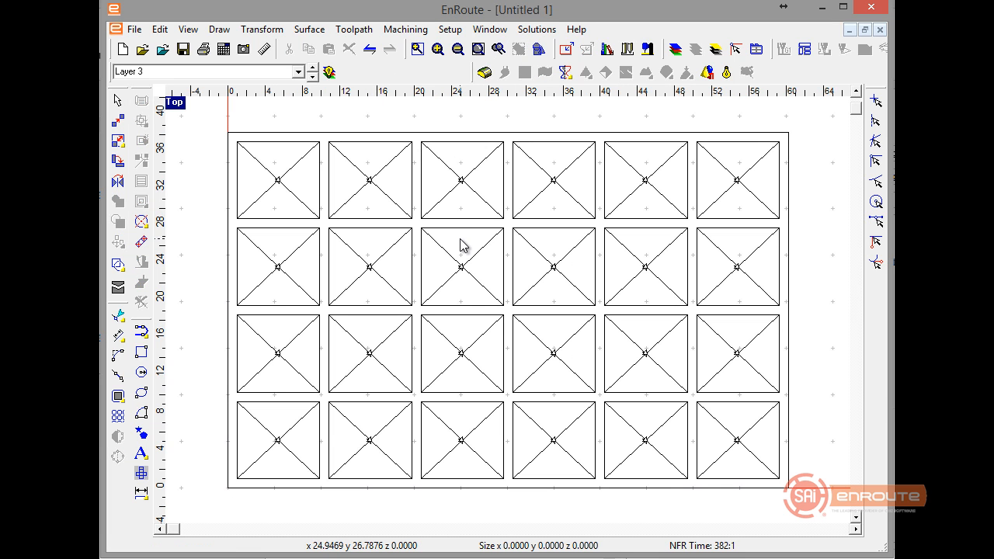
Switch to layer 0, check the size of the panel's upper-left recess contour and deselect it.
click(312, 77)
click(313, 77)
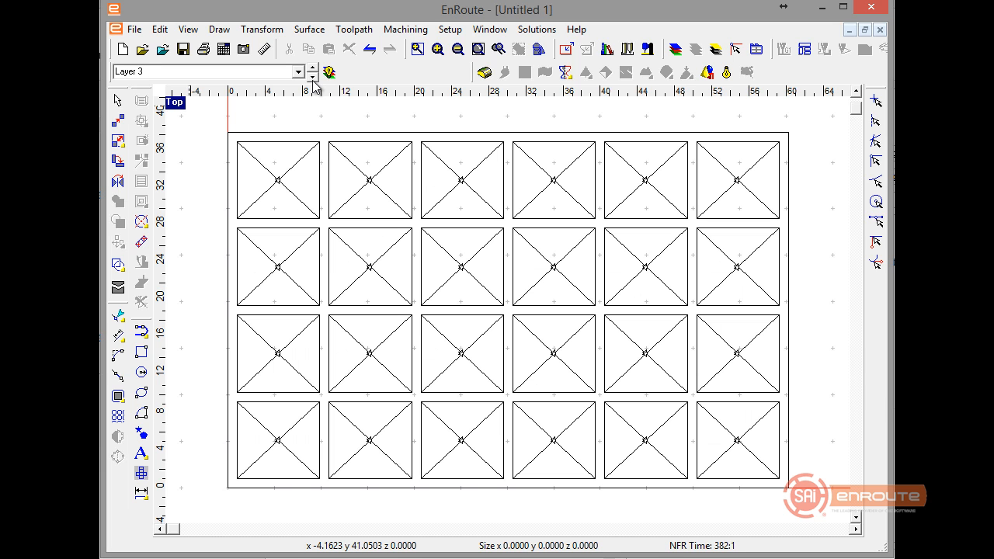
click(318, 147)
scroll(317, 147, up, 2)
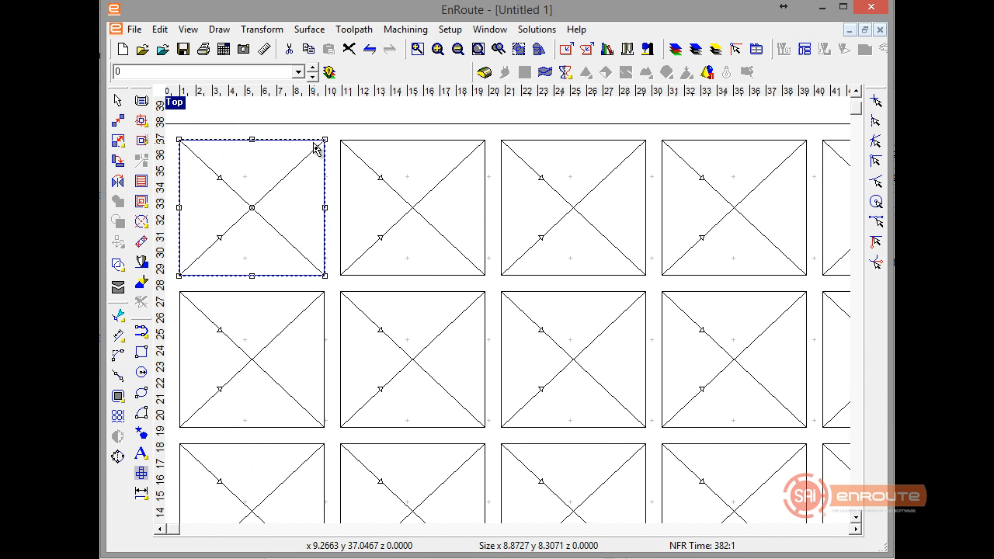
scroll(317, 147, down, 3)
scroll(317, 146, down, 2)
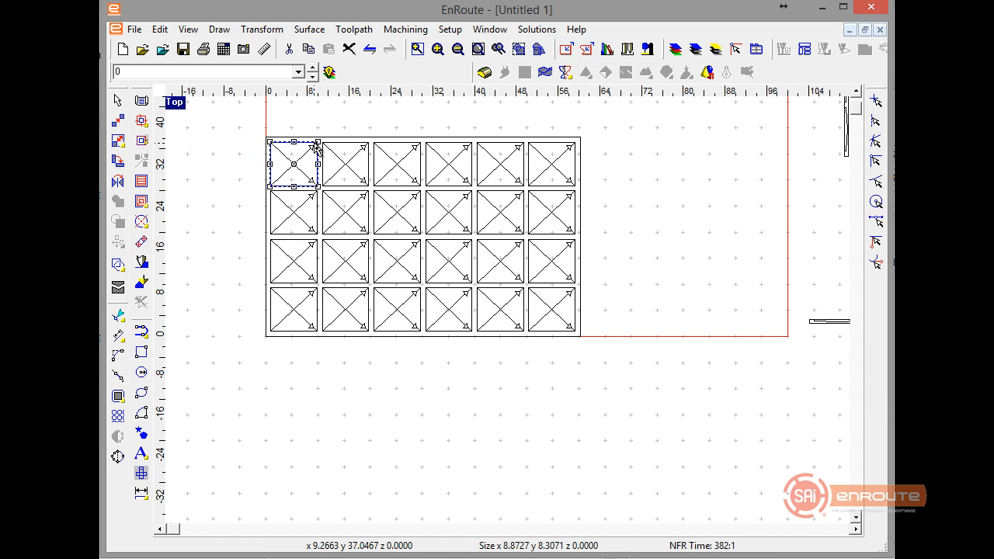
click(436, 386)
Create a new drawing with a 100 x 100 x 1.5 in plate and import Mesh From Surface.stl into it.
click(123, 49)
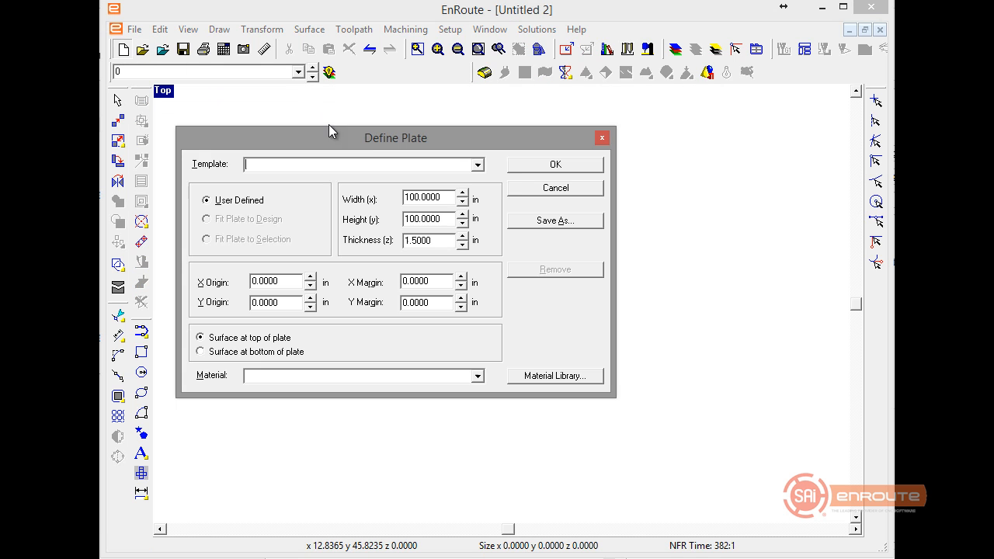
click(531, 167)
click(163, 49)
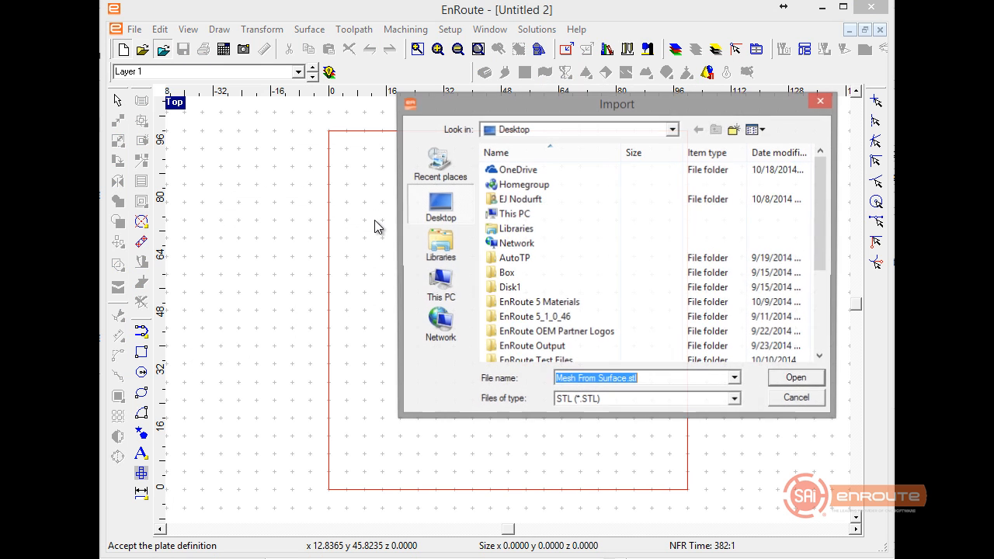
scroll(546, 280, down, 2)
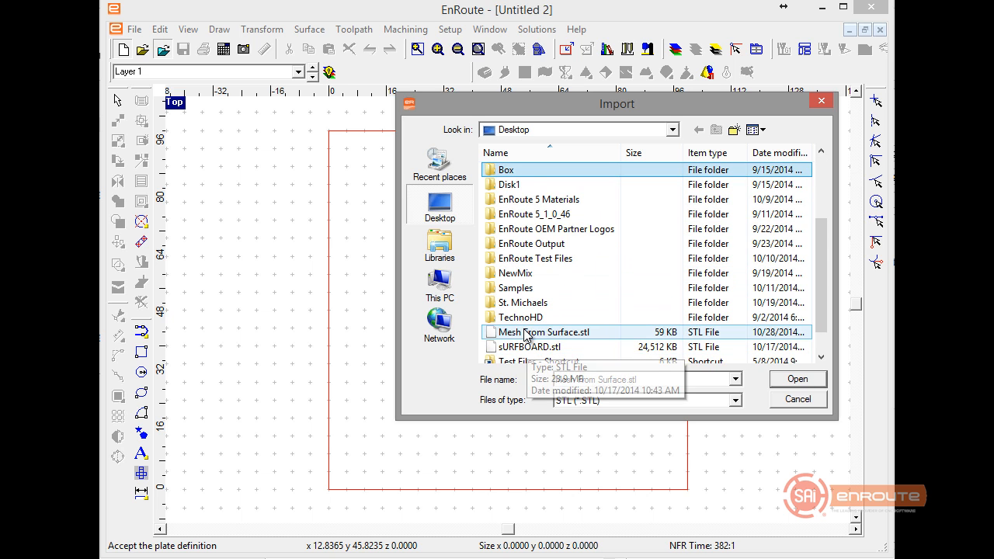
double_click(522, 332)
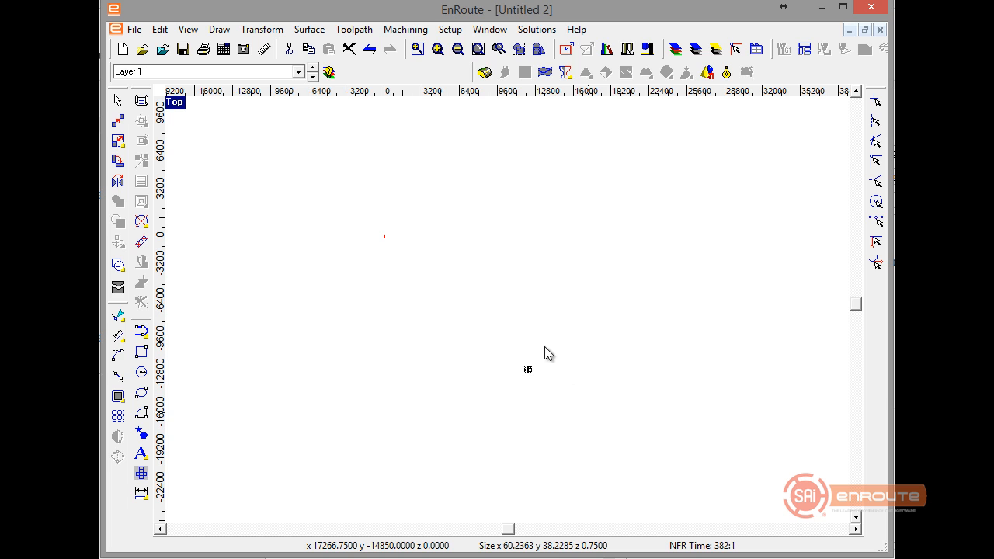
Move the imported mesh so its lower-left corner sits at the plate's origin.
click(518, 49)
click(502, 248)
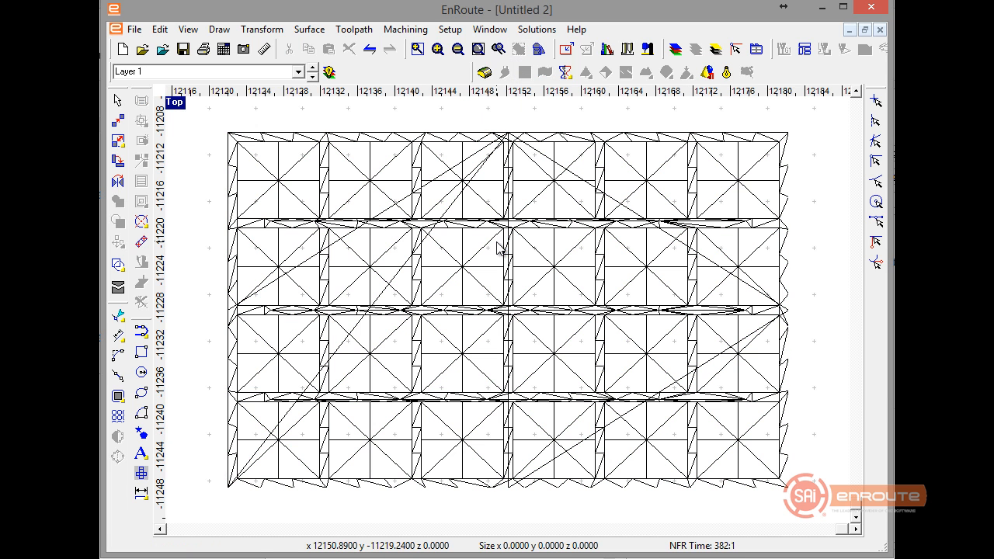
scroll(513, 255, down, 3)
drag(634, 391, 669, 397)
key(Delete)
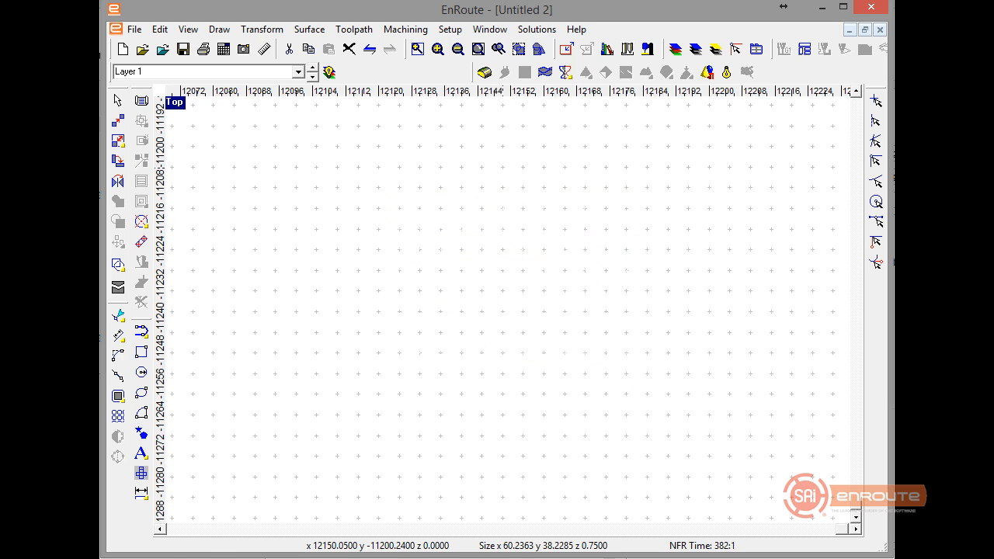
click(539, 49)
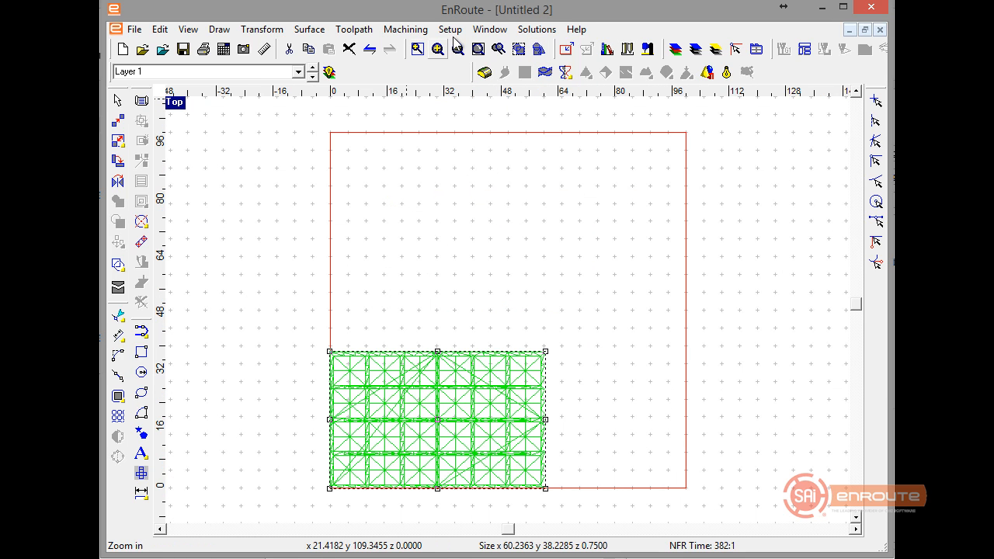
Make Layer 3 the active layer in the Untitled 1 drawing and return to Untitled 2.
click(490, 28)
click(501, 143)
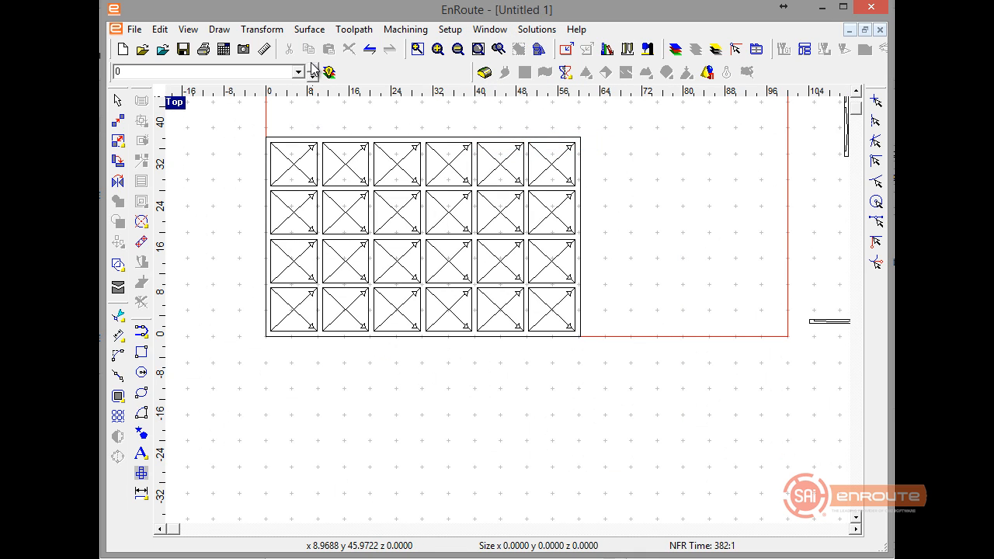
right_click(327, 166)
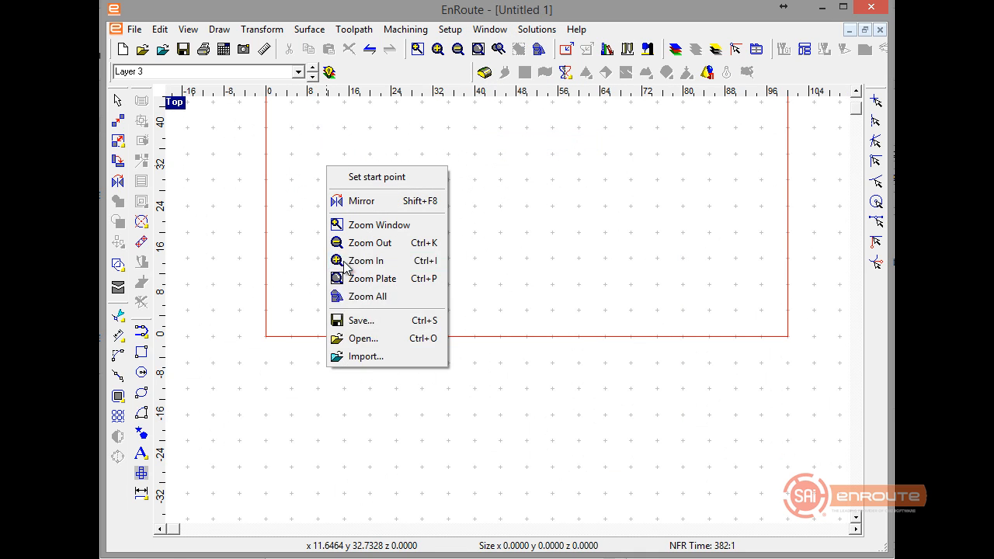
click(261, 271)
right_click(261, 271)
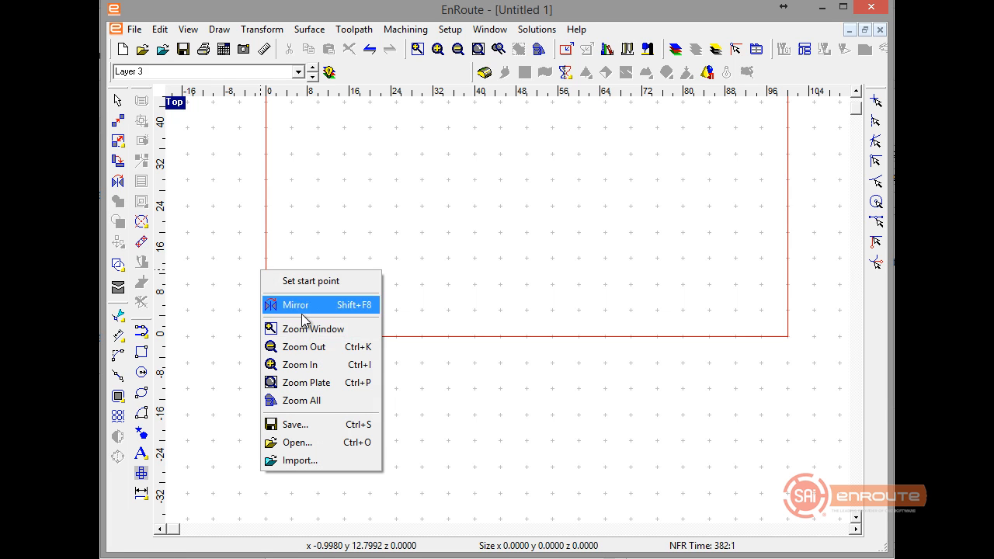
click(494, 31)
click(508, 157)
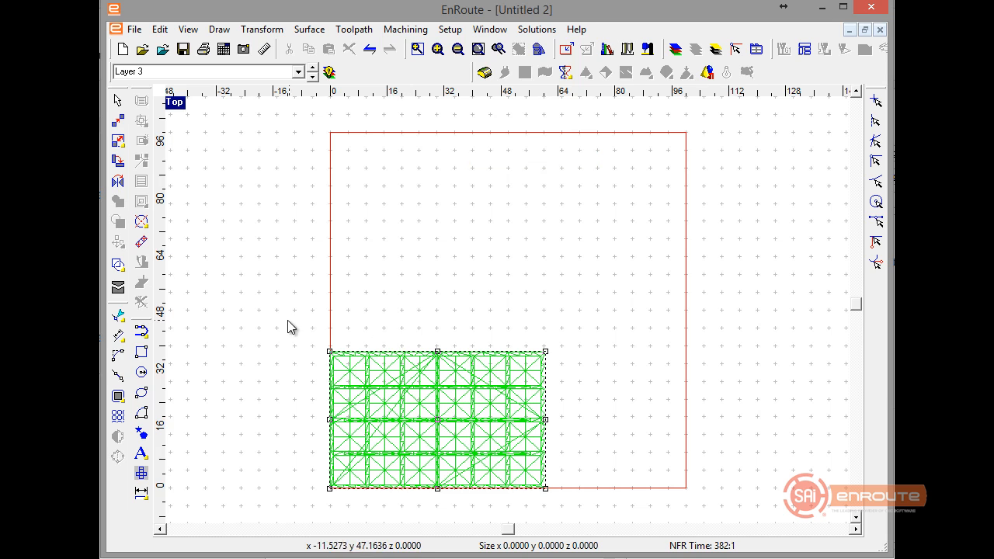
Copy the mesh from Untitled 2 and paste it to the active layer of Untitled 1.
drag(289, 320, 586, 502)
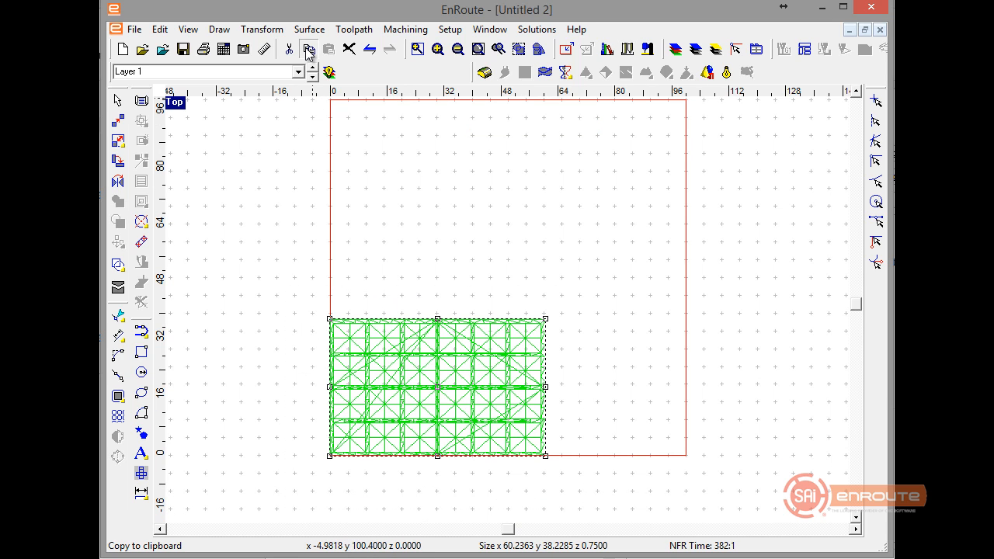
click(308, 50)
click(490, 29)
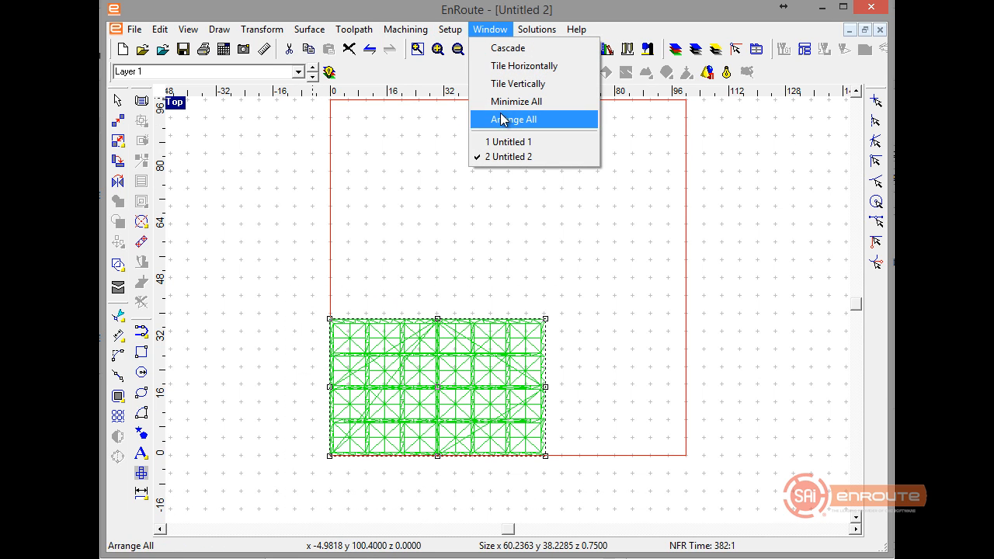
click(509, 141)
right_click(392, 212)
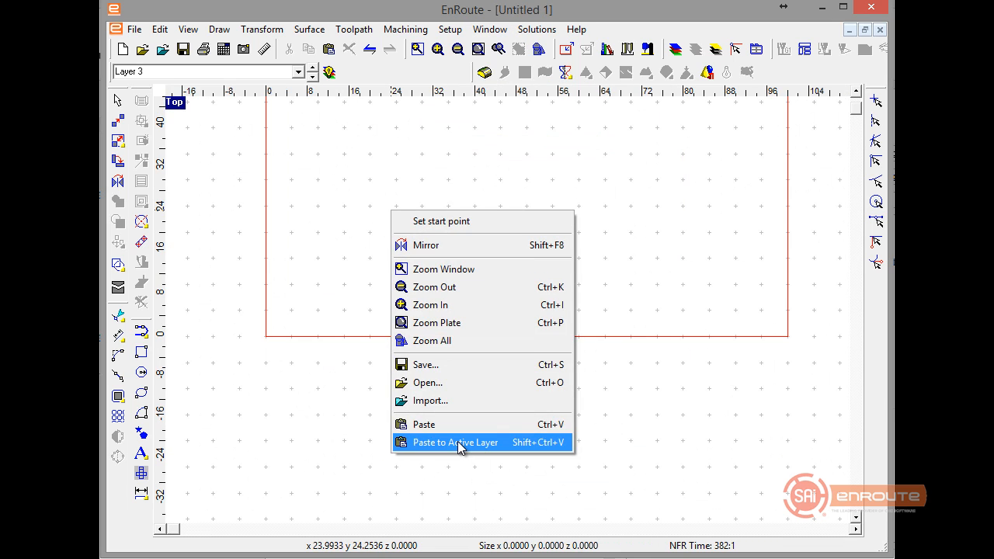
click(460, 443)
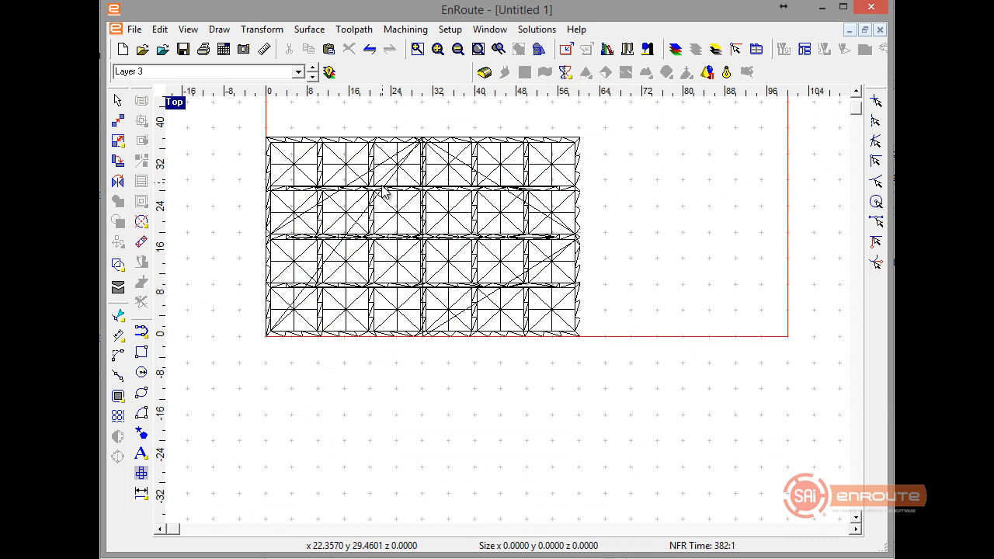
Show the other layers and examine how the mesh lines up with the 2D panel drawing.
scroll(560, 144, up, 1)
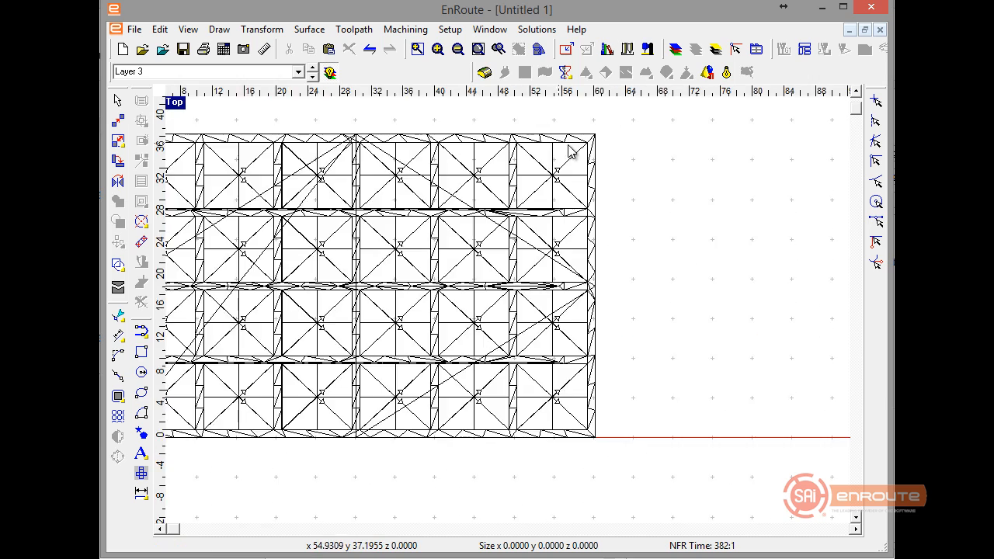
scroll(567, 152, up, 4)
scroll(561, 152, down, 1)
scroll(565, 152, down, 2)
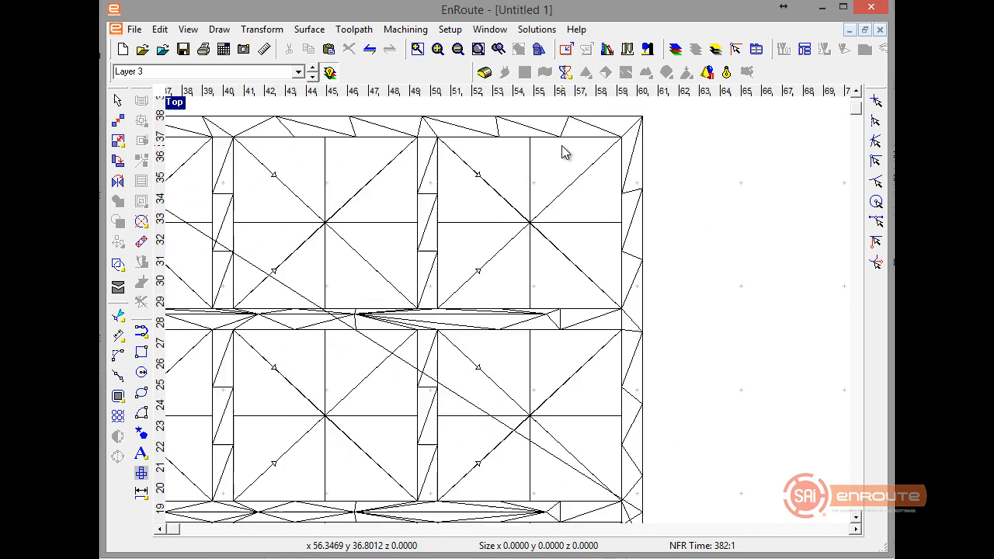
Turn on the rendered view, hide the inactive layers and inspect the whole shaded panel.
click(726, 72)
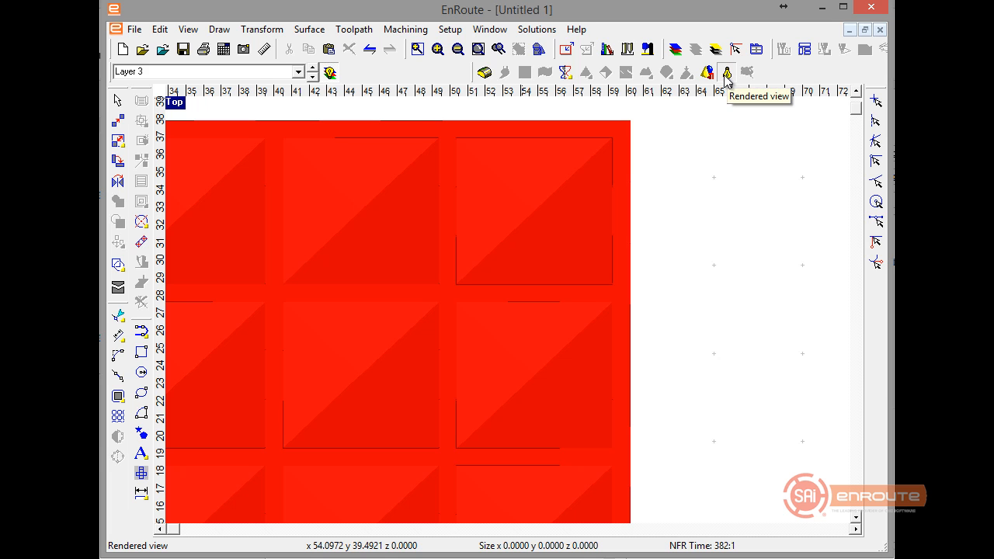
click(333, 71)
click(352, 126)
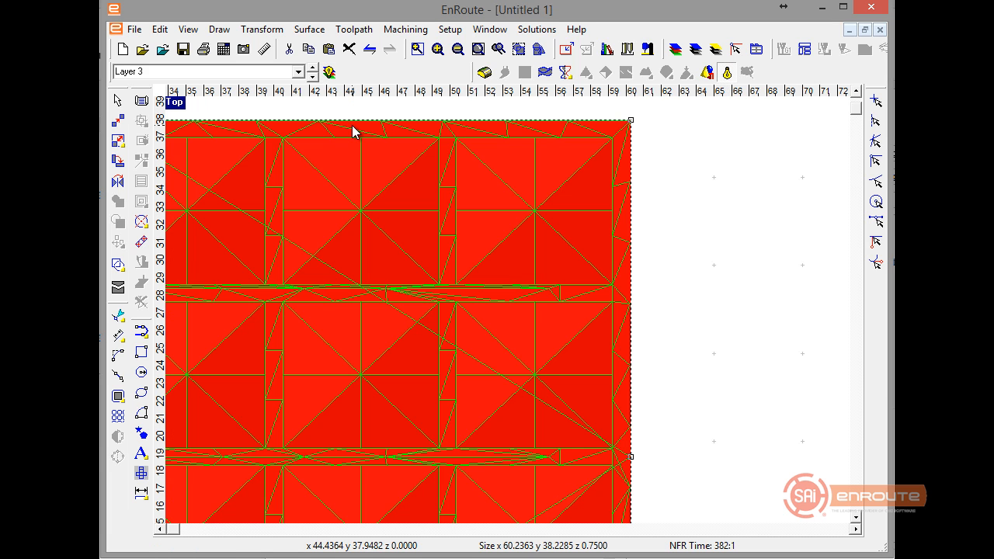
click(727, 417)
scroll(734, 393, down, 1)
scroll(744, 357, down, 1)
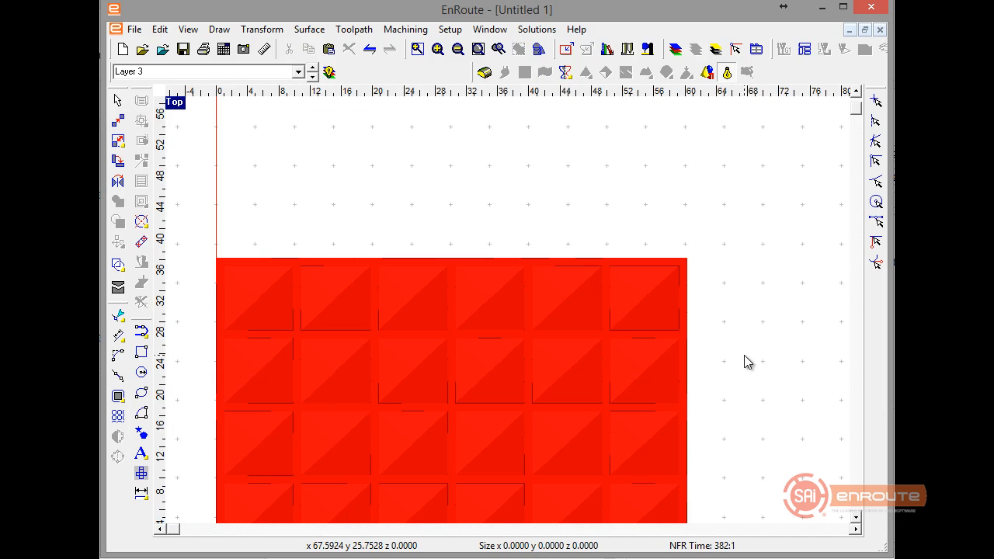
scroll(400, 289, down, 1)
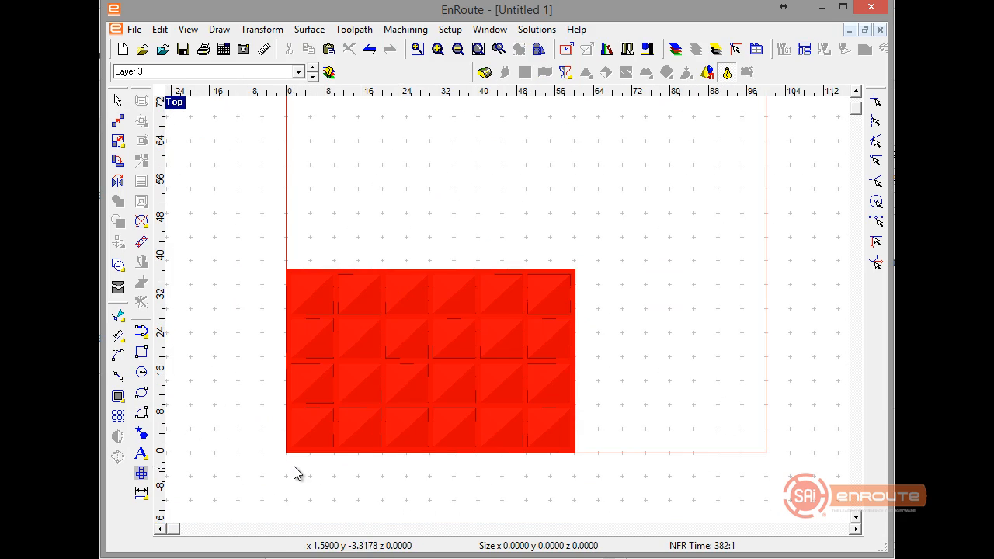
Select the mesh, display all four views and check its depth within the plate in the front view.
scroll(295, 469, up, 2)
click(275, 399)
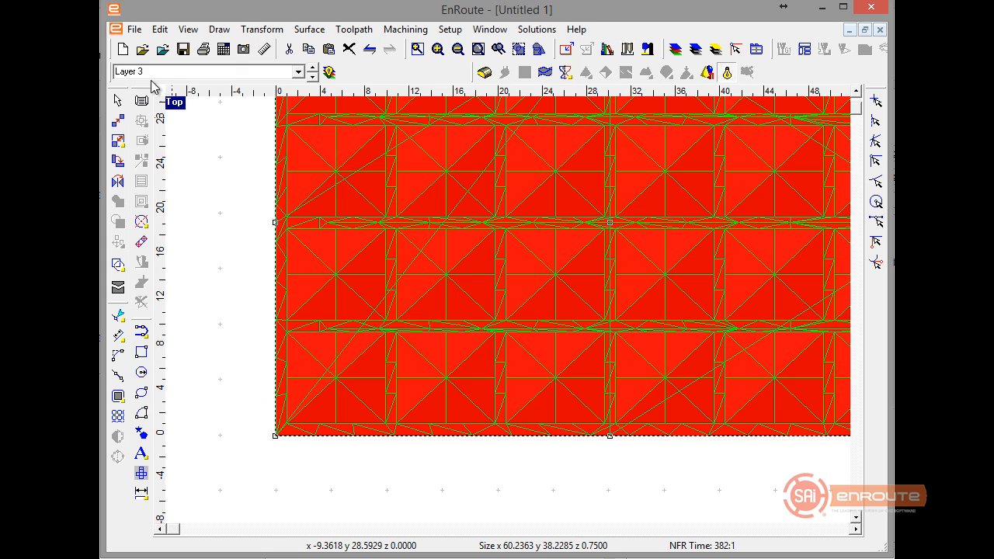
double_click(178, 107)
click(186, 327)
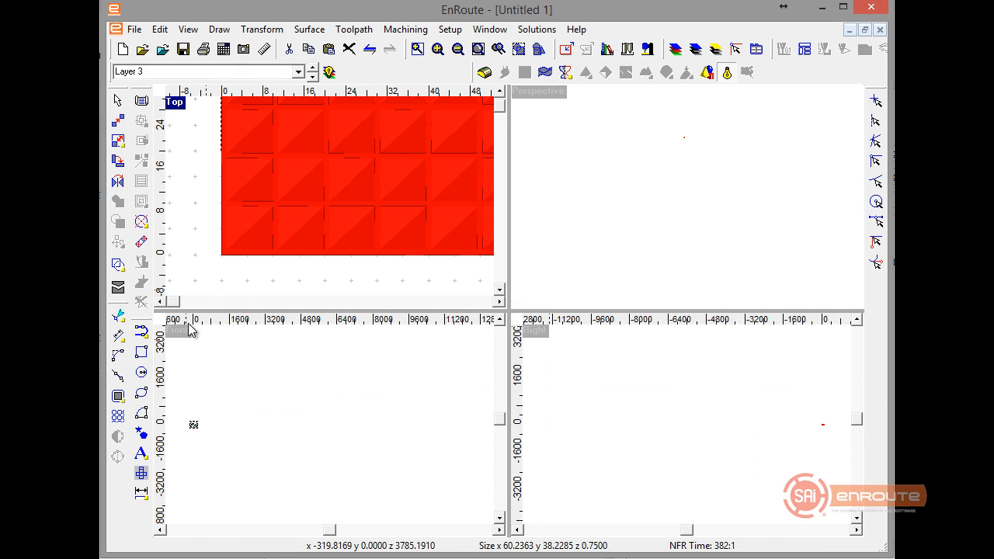
click(519, 49)
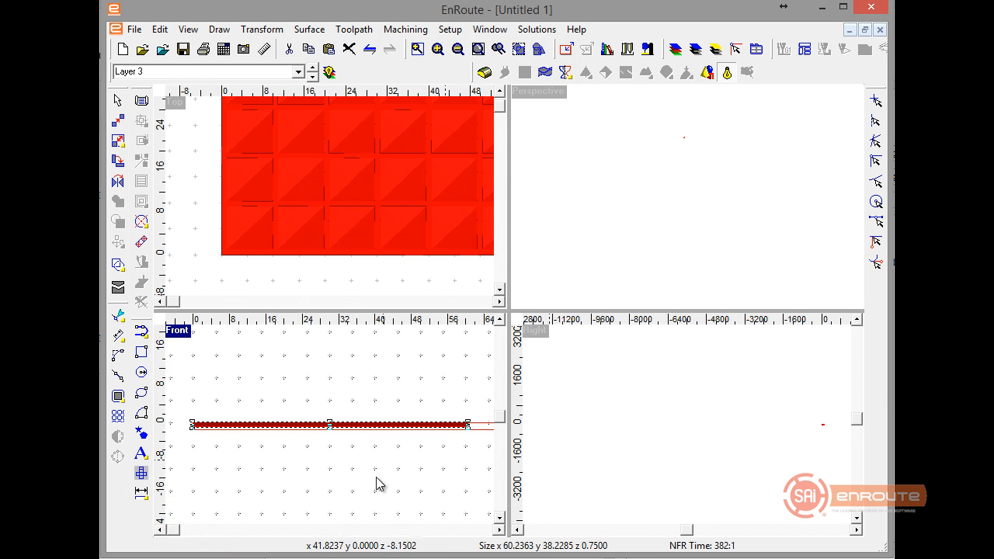
click(295, 250)
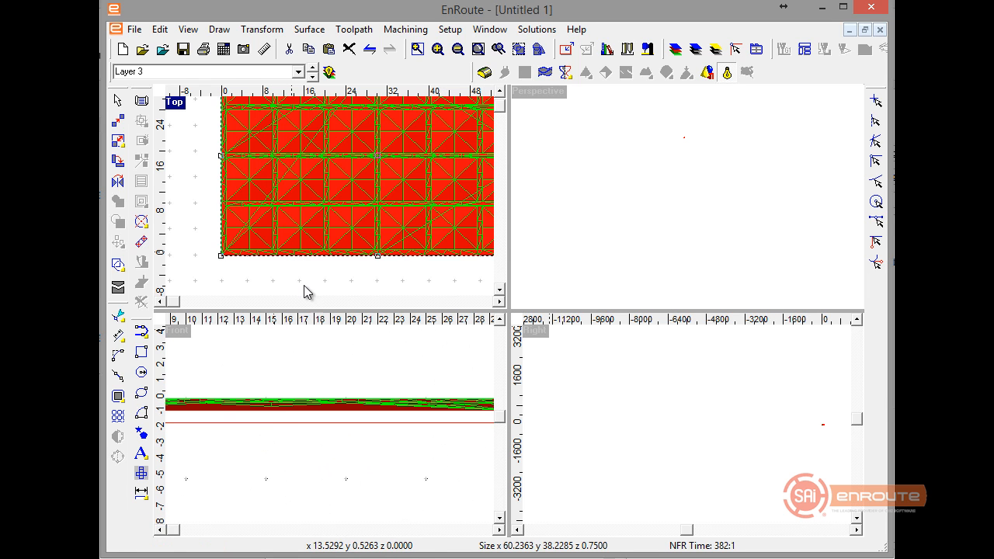
Redefine the plate as 0.75 in thick, fit it to the selected mesh at 60.2363 by 38.2285 in, and return it to user defined.
click(566, 49)
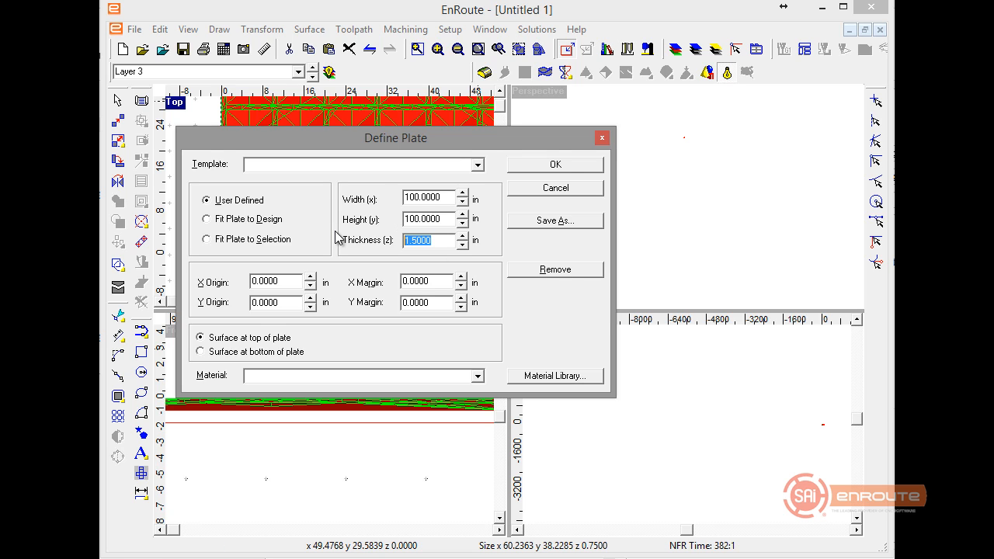
text(.75)
key(Tab)
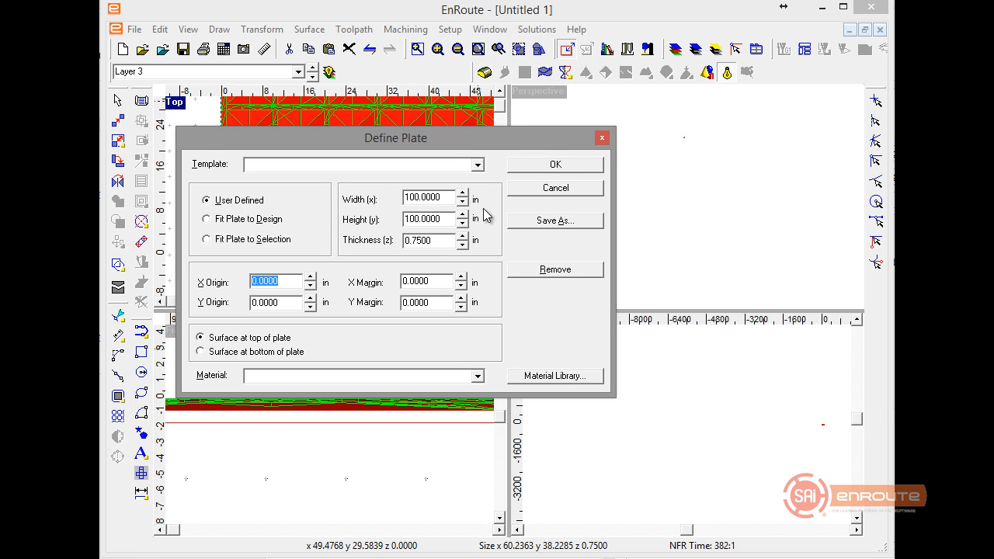
click(249, 240)
click(260, 202)
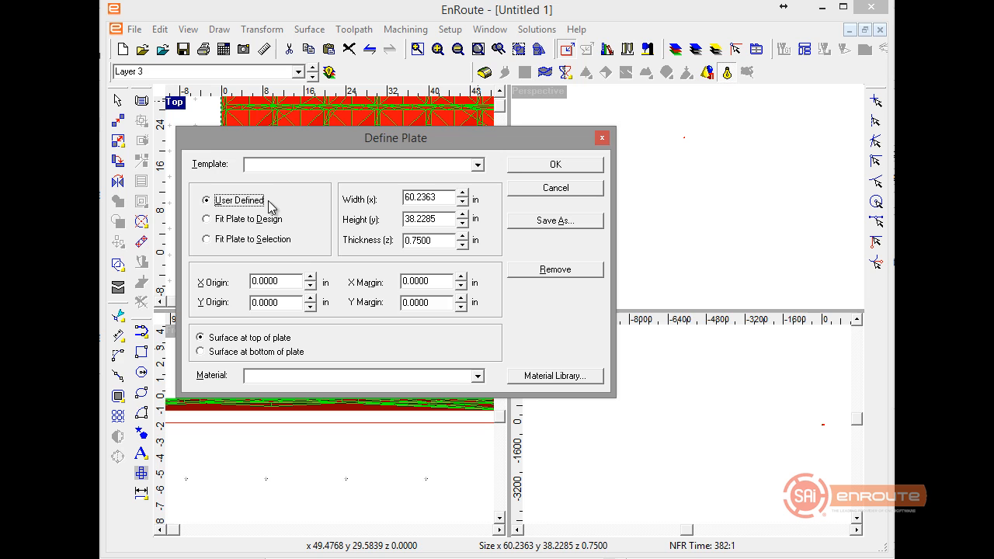
click(542, 166)
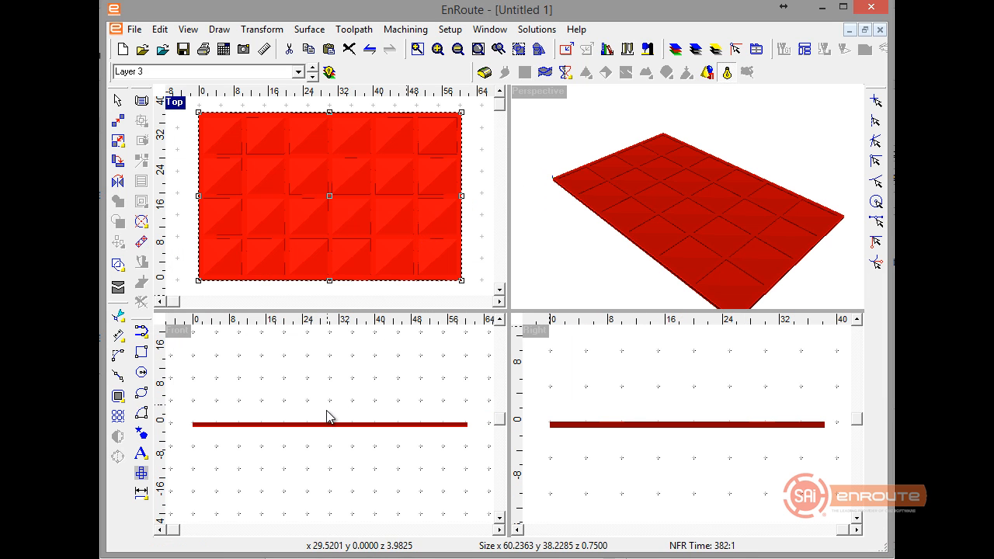
In the front view, position the mesh numerically by its bottom edge and set that edge's Z location to 0.
click(734, 53)
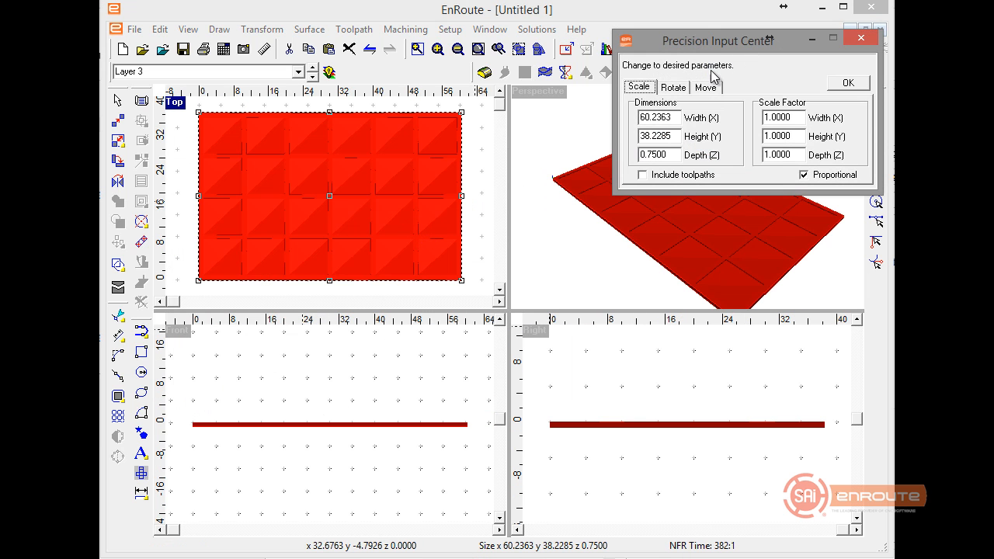
click(706, 88)
drag(669, 156, 628, 154)
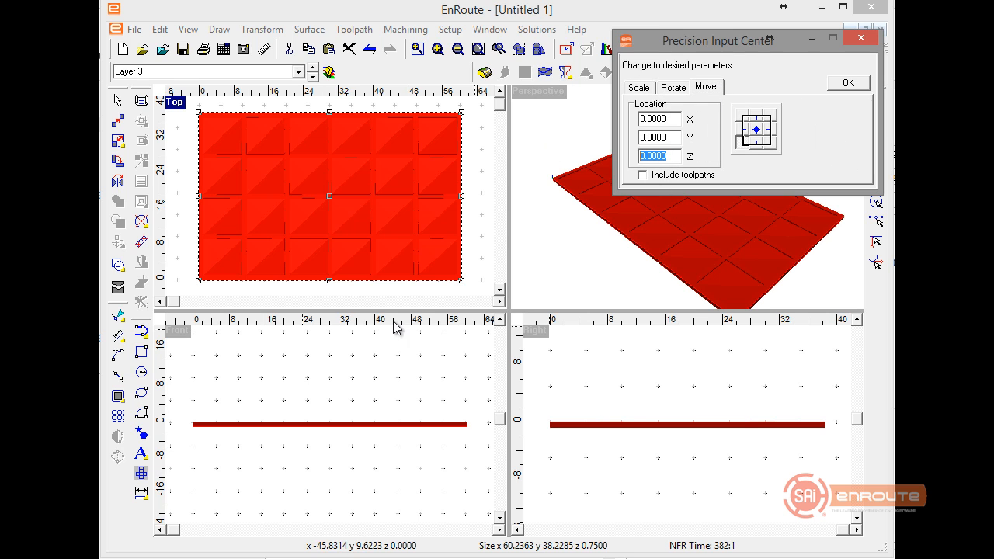
click(347, 264)
click(187, 339)
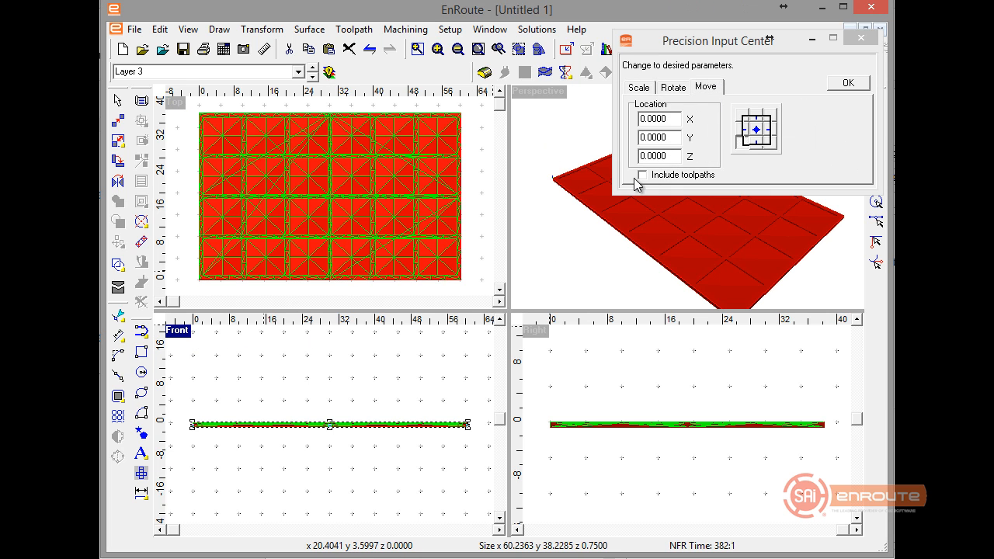
click(751, 118)
text(-0.7500)
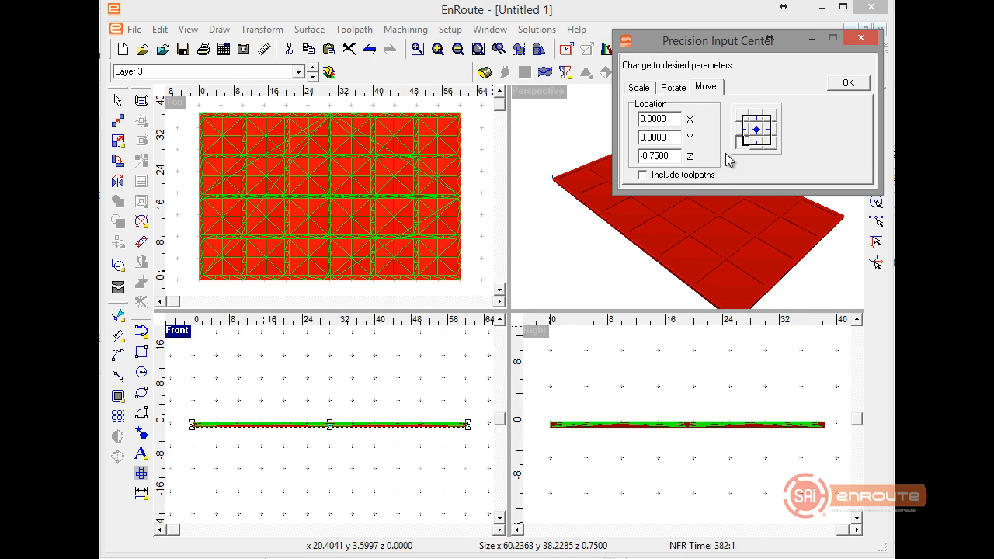
key(Tab)
click(843, 89)
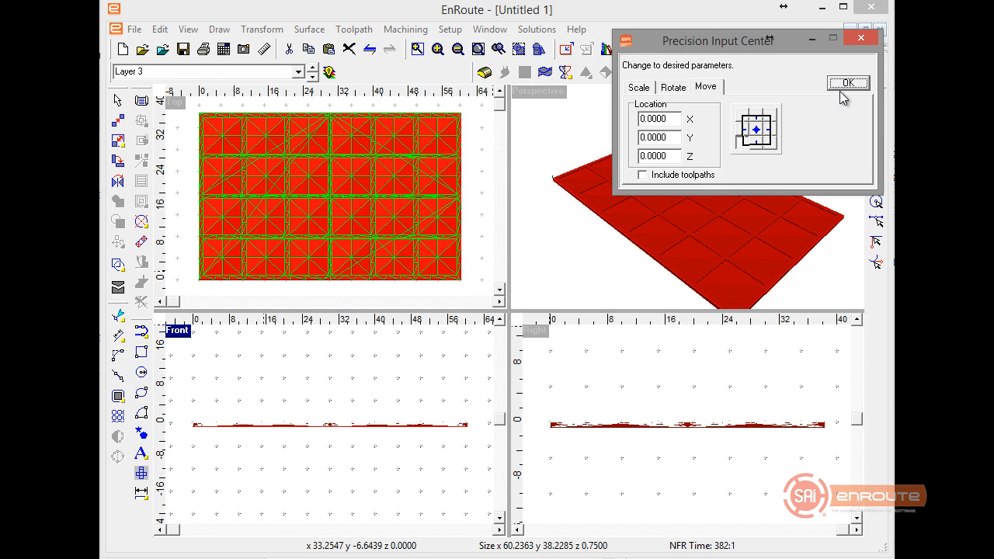
Reselect the mesh in the top view and check its Z location and height relative to the plate.
right_click(430, 292)
click(378, 293)
click(378, 293)
scroll(381, 292, down, 1)
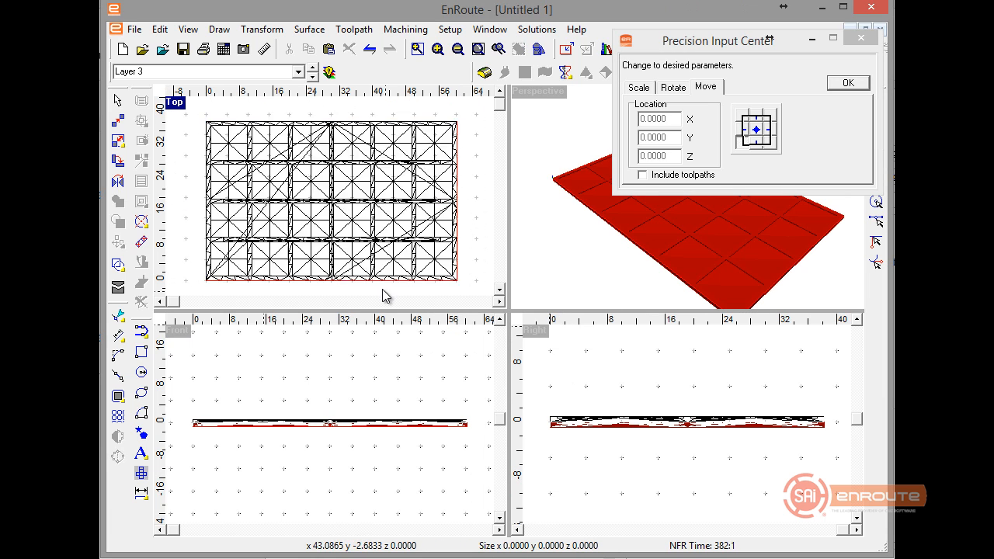
click(383, 270)
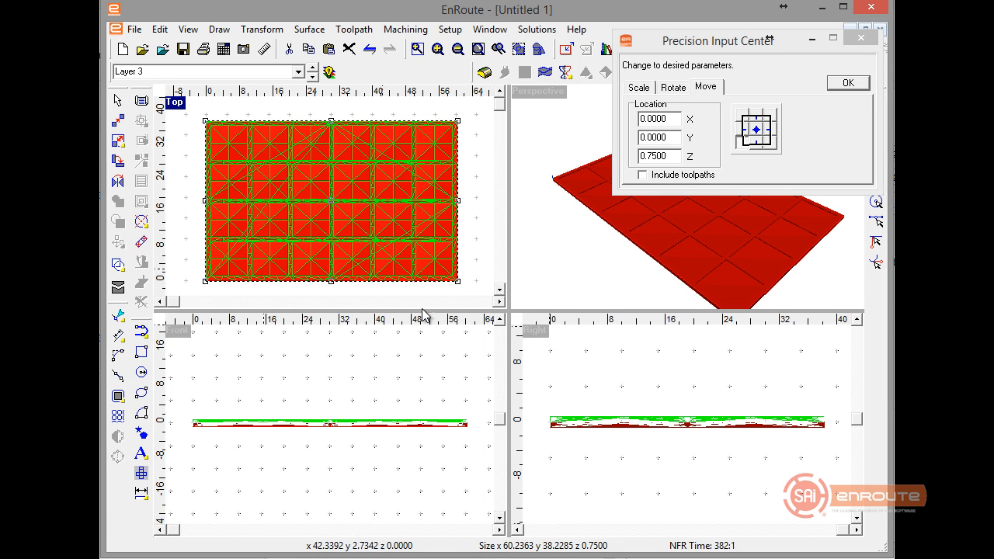
click(319, 287)
Copy all the 2D panel contours from layer 0 and paste them to Layer 1 as the active layer.
click(312, 76)
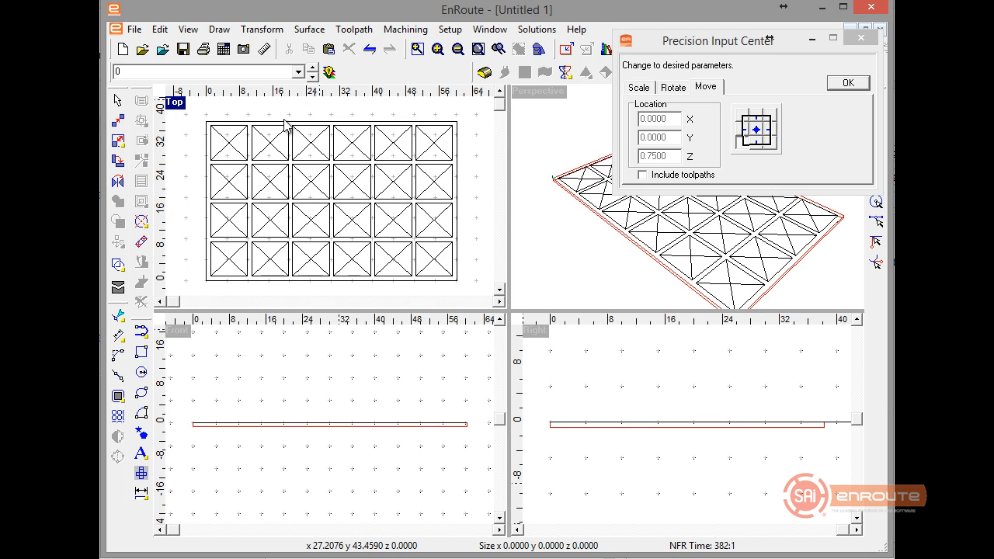
click(313, 77)
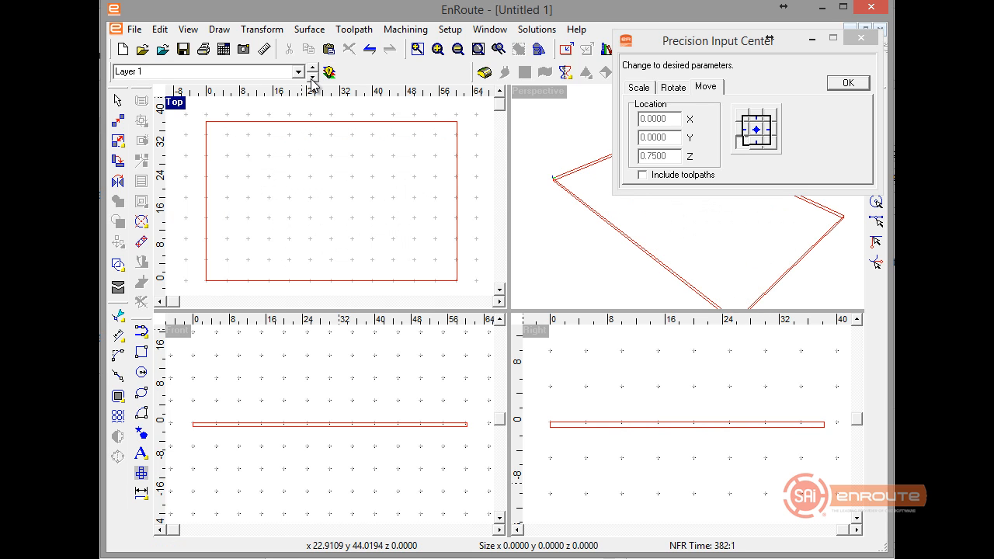
click(313, 78)
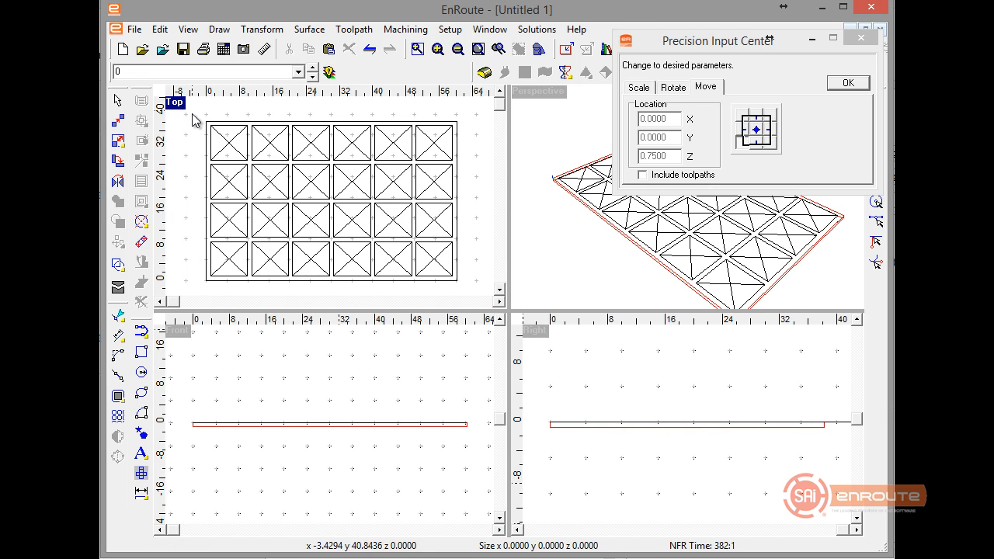
drag(192, 116, 455, 282)
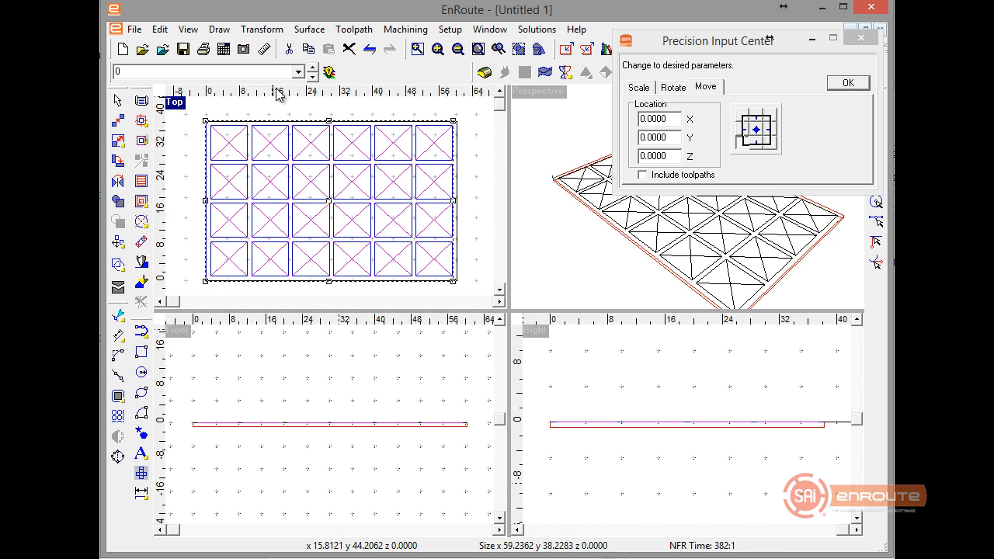
click(311, 76)
right_click(307, 162)
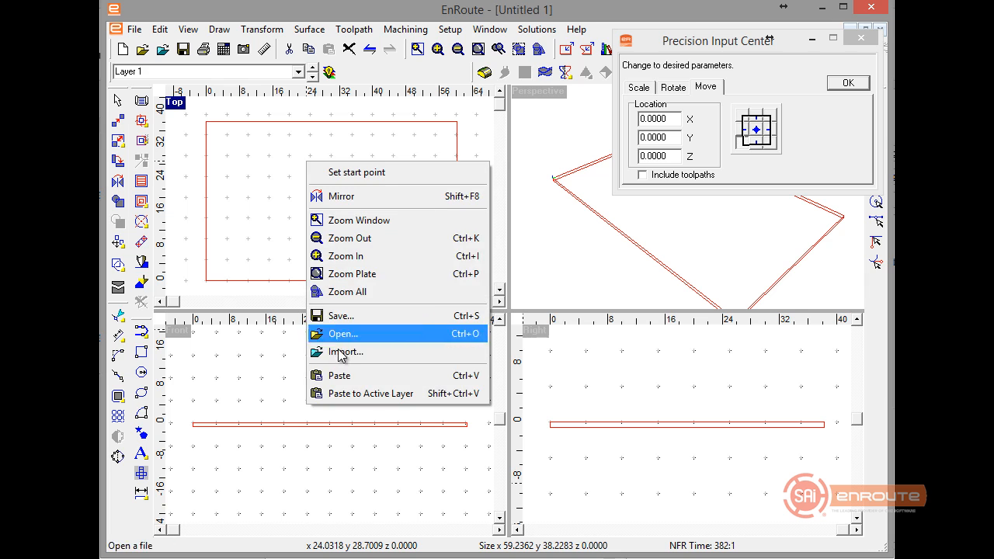
click(344, 394)
Delete the diagonal lines inside the four cells of the panel's first column on Layer 1.
click(207, 255)
scroll(207, 256, up, 2)
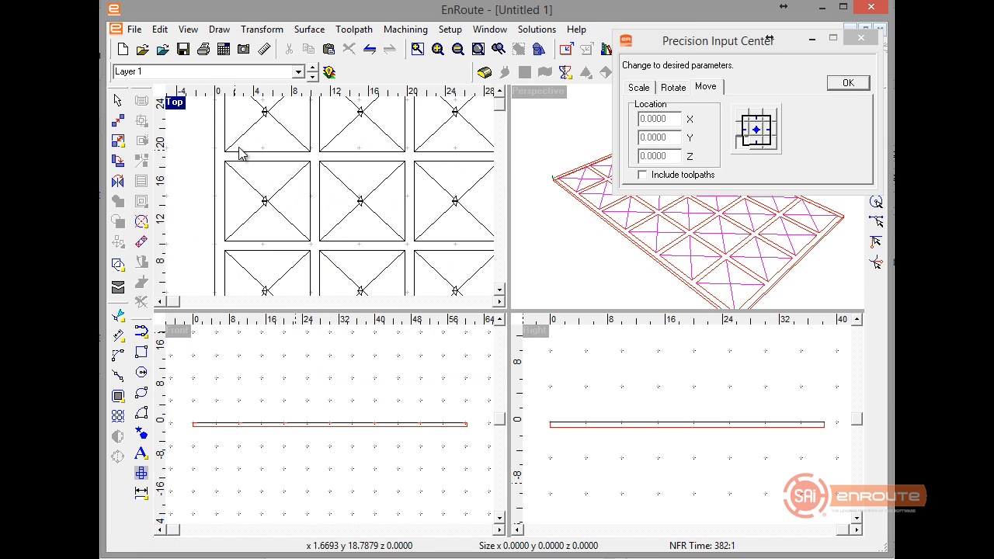
click(273, 127)
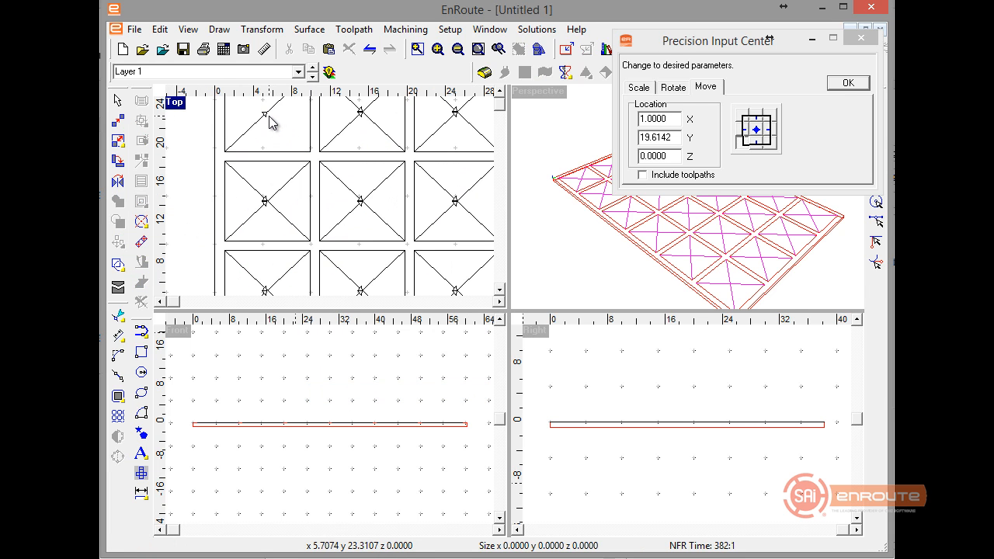
drag(265, 117, 266, 204)
key(Delete)
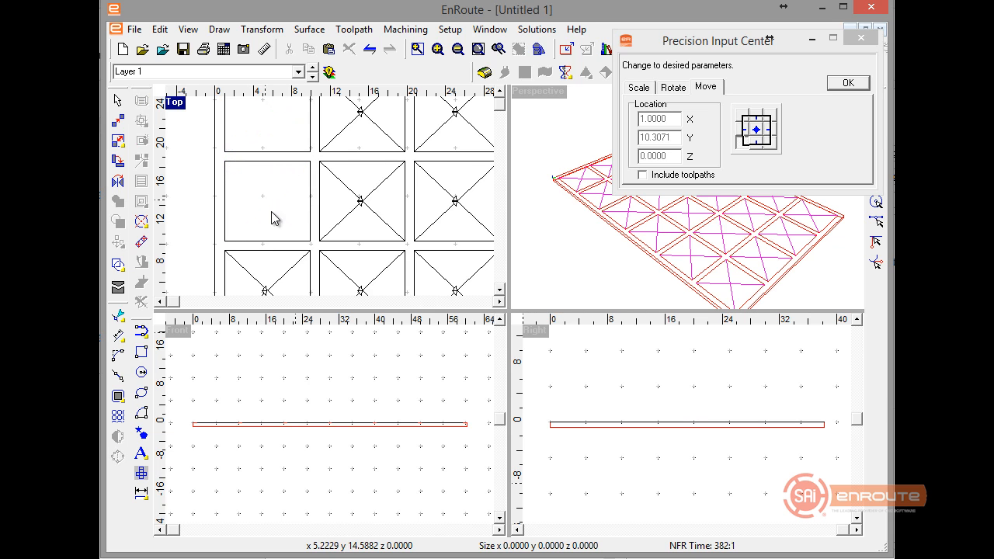
scroll(293, 228, down, 4)
click(283, 258)
key(Delete)
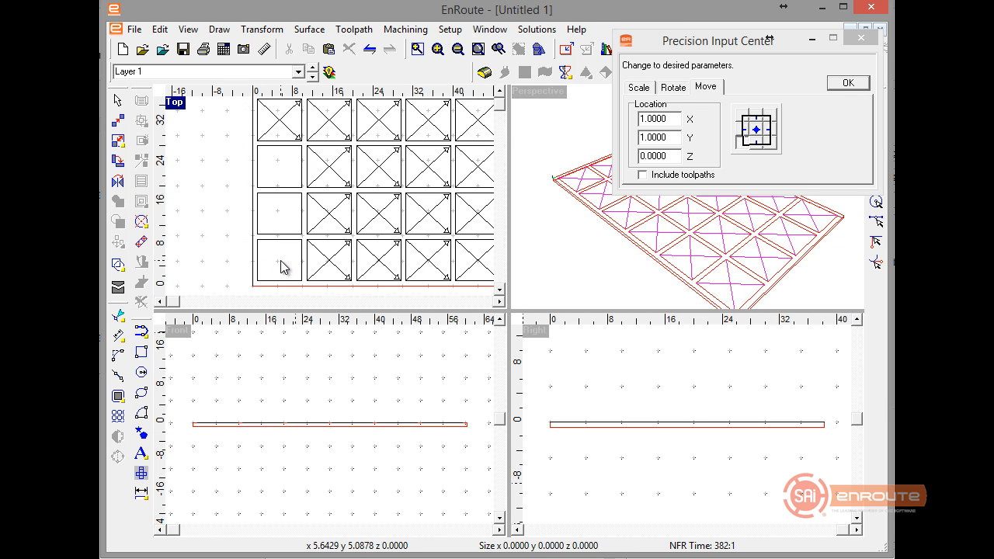
scroll(318, 264, down, 5)
click(308, 218)
key(Delete)
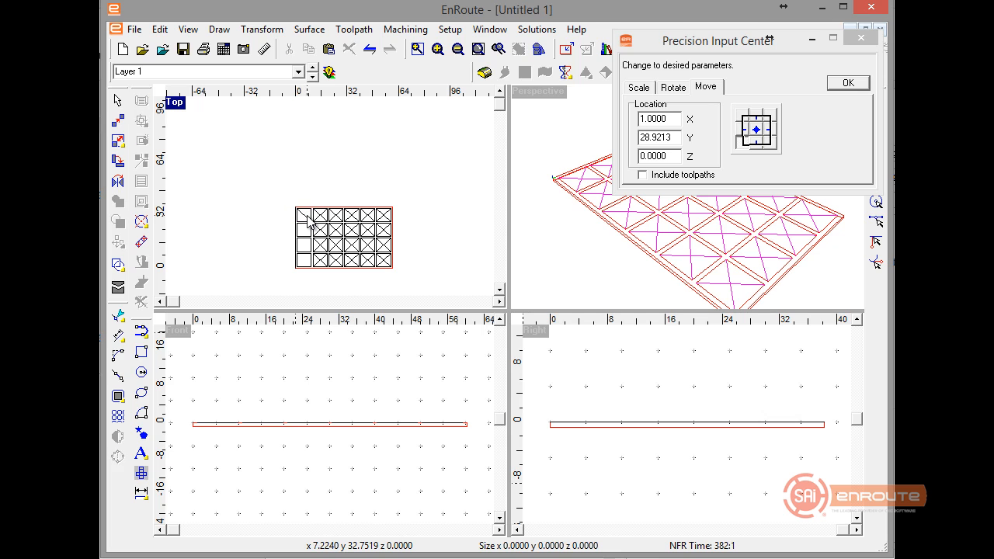
key(Delete)
Delete the diagonal lines inside the upper three cells of the panel's second column.
mouse_move(274, 197)
mouse_down()
mouse_move(330, 256)
mouse_move(259, 212)
mouse_up()
scroll(274, 223, up, 2)
key(Delete)
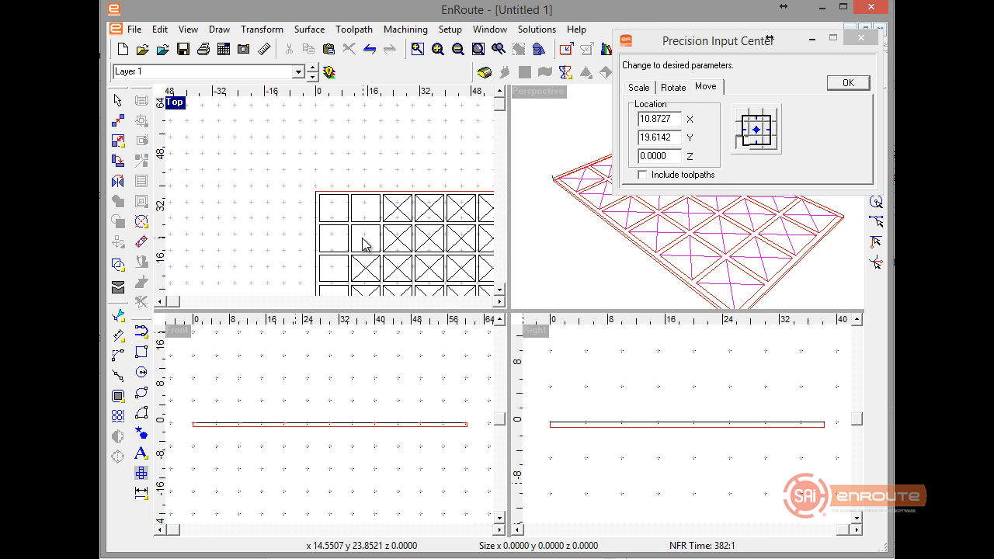
scroll(364, 244, down, 2)
scroll(361, 247, up, 5)
click(365, 253)
key(Delete)
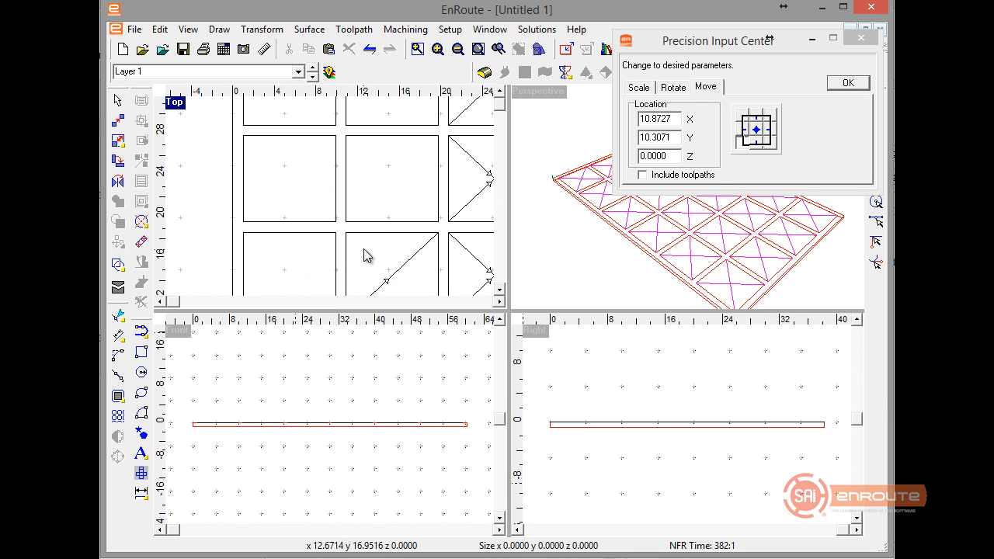
click(387, 281)
key(Delete)
scroll(349, 256, down, 2)
scroll(349, 282, up, 2)
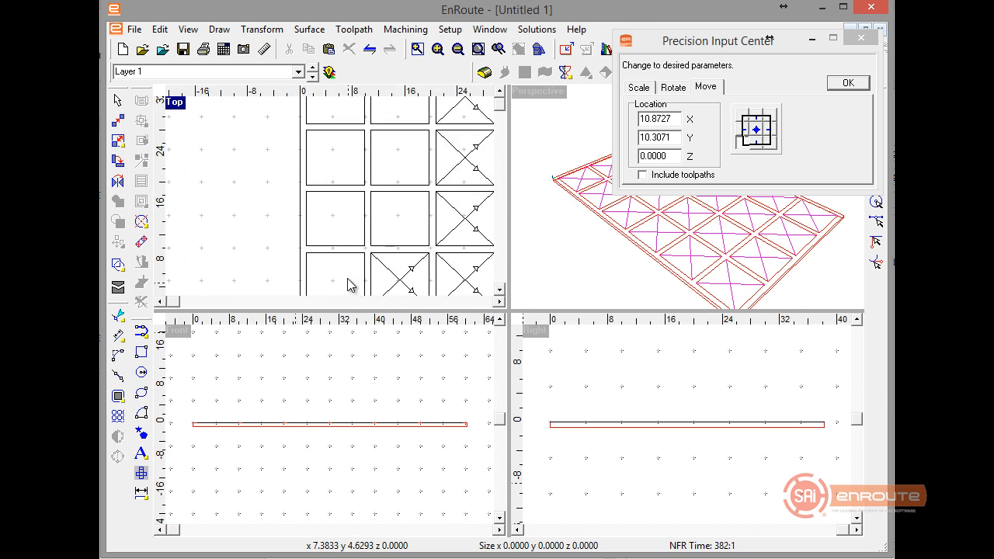
Close the Precision Input Center and measure the gap between the two lowest cells of the first column.
scroll(297, 159, up, 4)
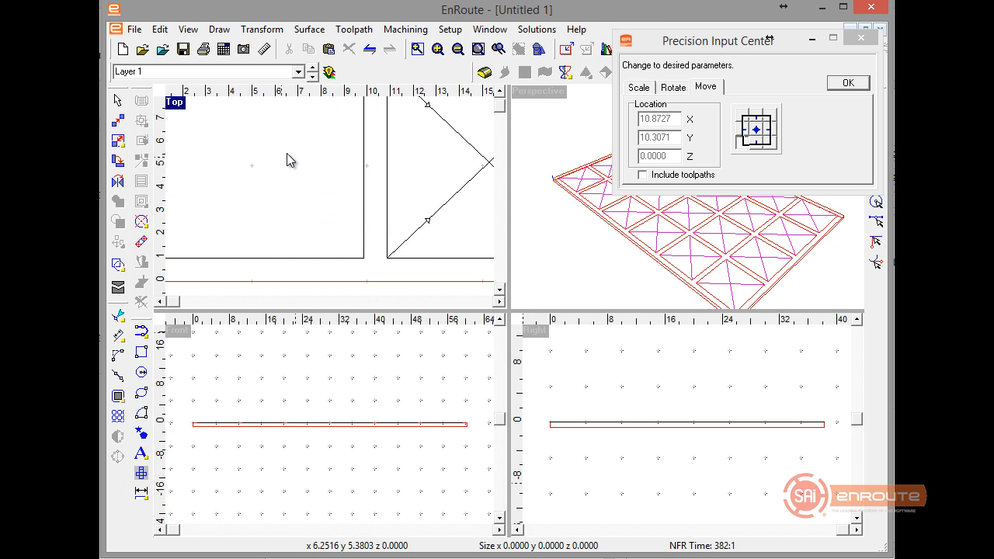
click(265, 50)
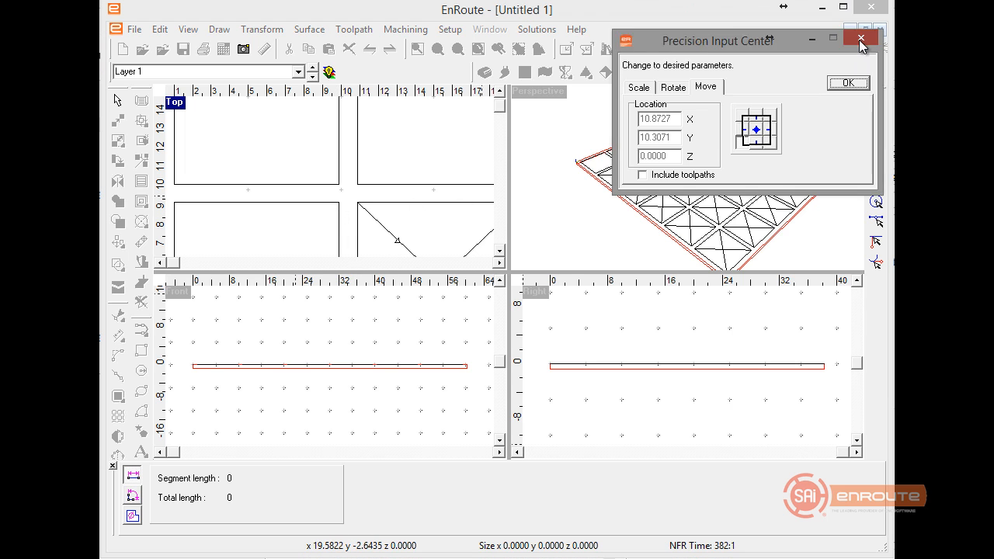
click(854, 81)
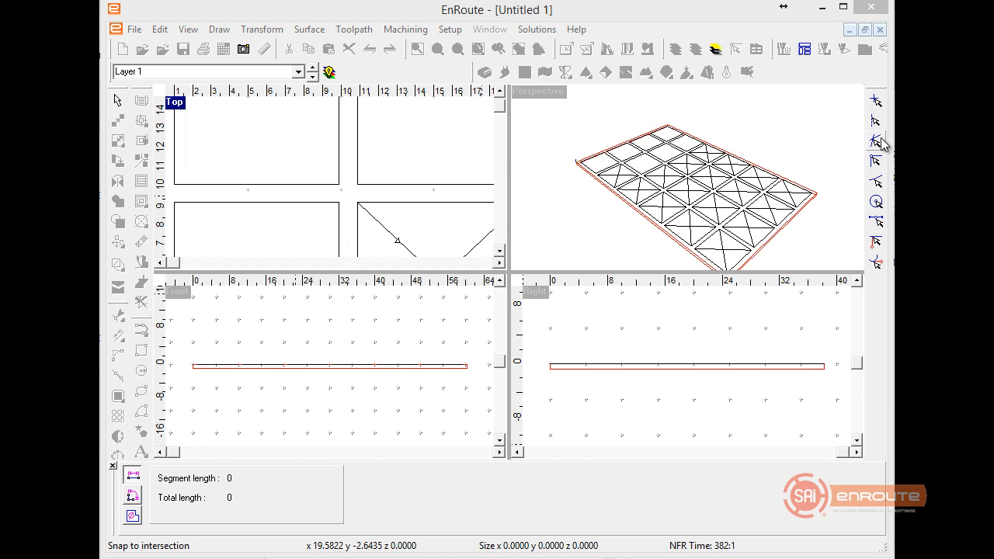
click(339, 202)
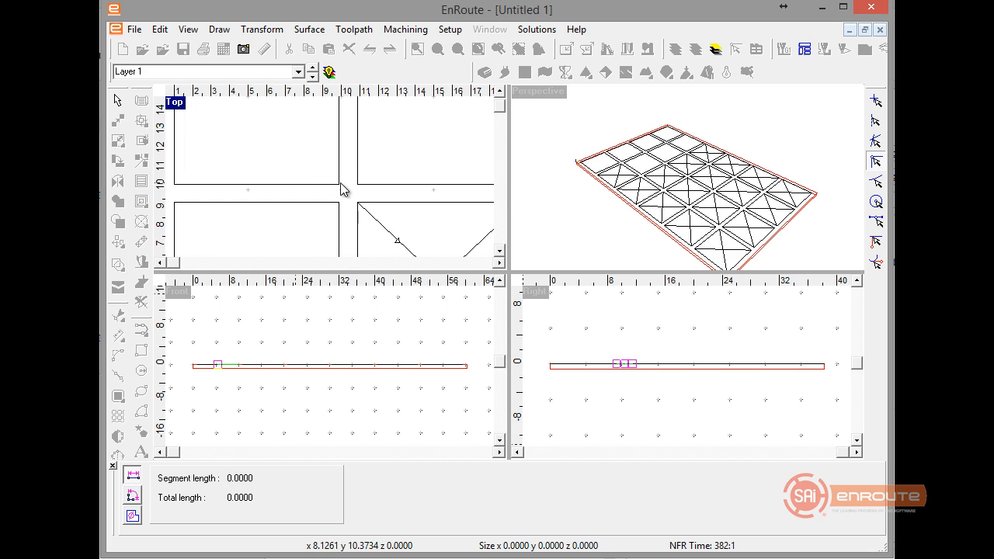
scroll(340, 185, down, 5)
key(Escape)
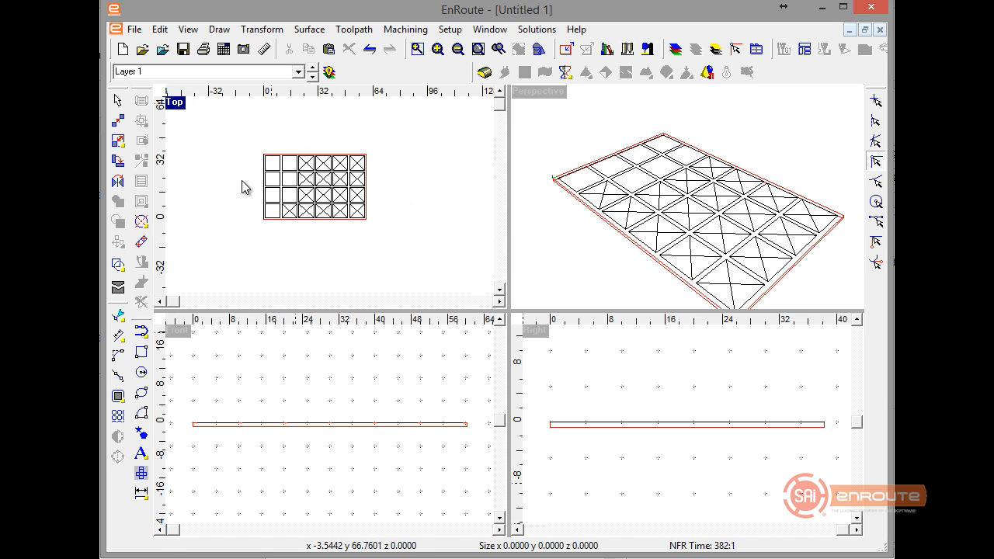
Delete the upper three rows of cells and the rest of the bottom row, keeping only the cell nearest the origin.
drag(231, 118, 416, 211)
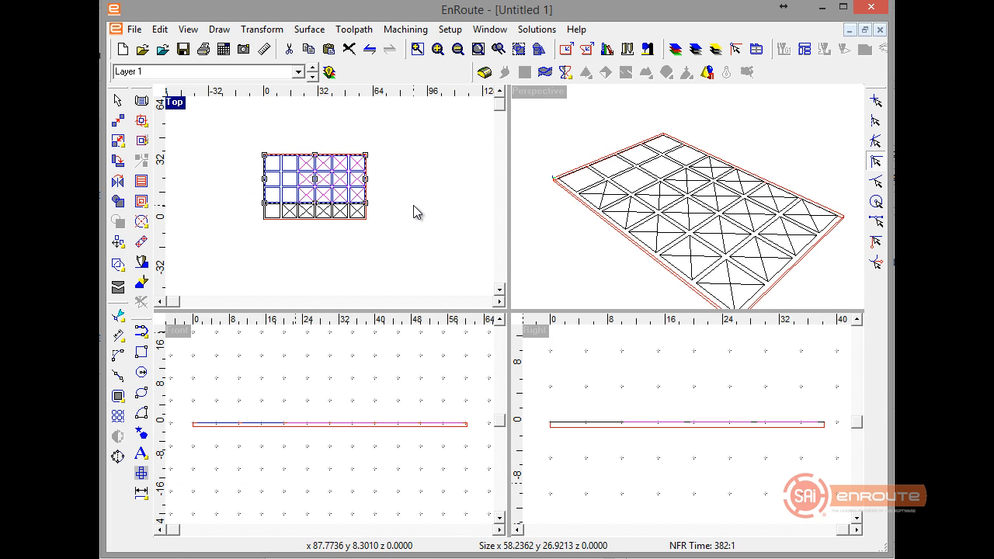
key(Delete)
drag(282, 195, 379, 246)
key(Delete)
Create a flat relief from the remaining square cell with height 0, base 0 and resolution 100.
scroll(282, 233, up, 4)
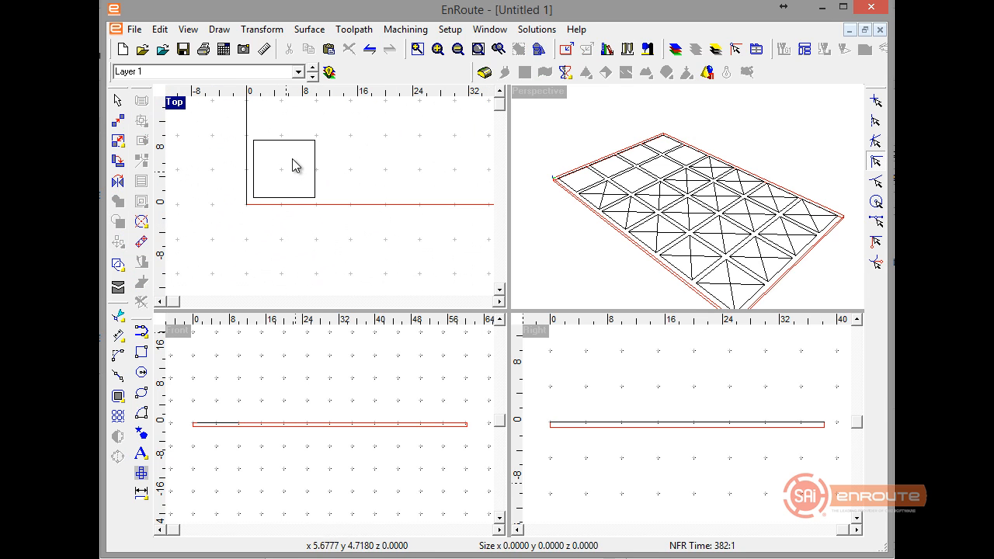
click(314, 149)
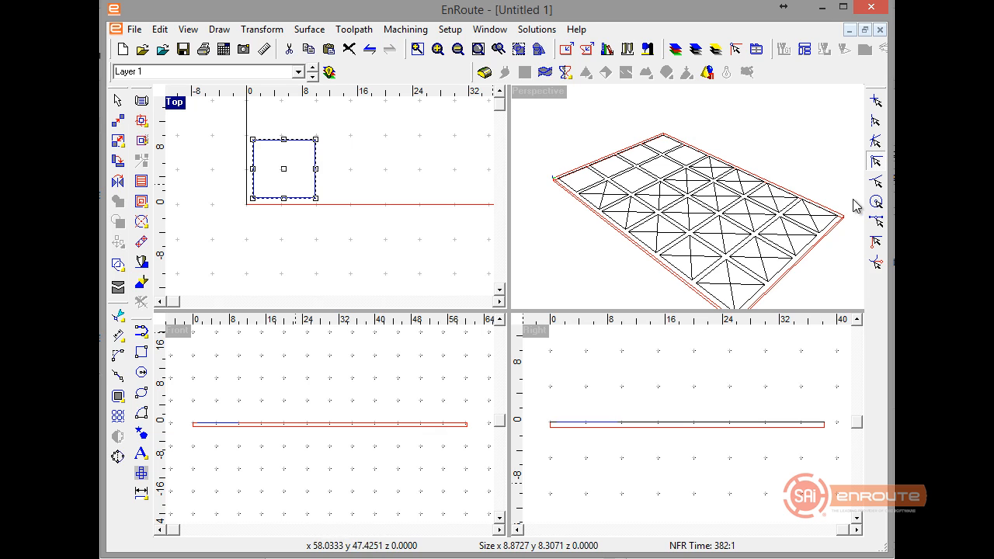
click(484, 73)
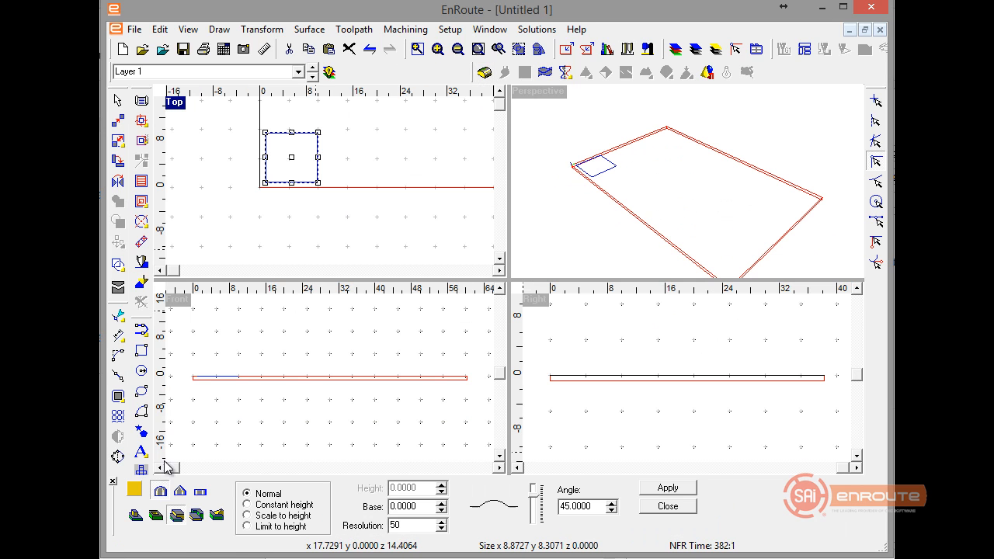
click(217, 515)
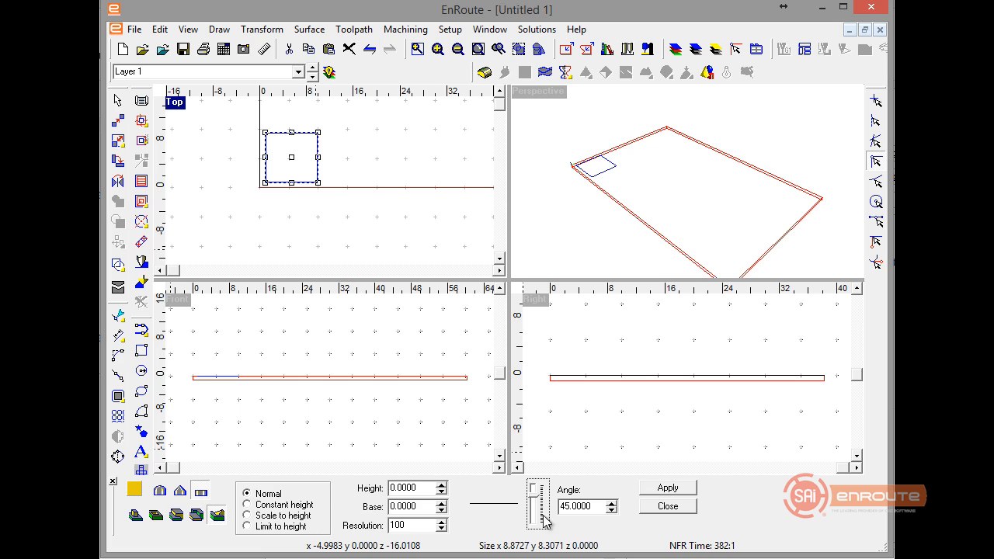
click(656, 489)
click(658, 506)
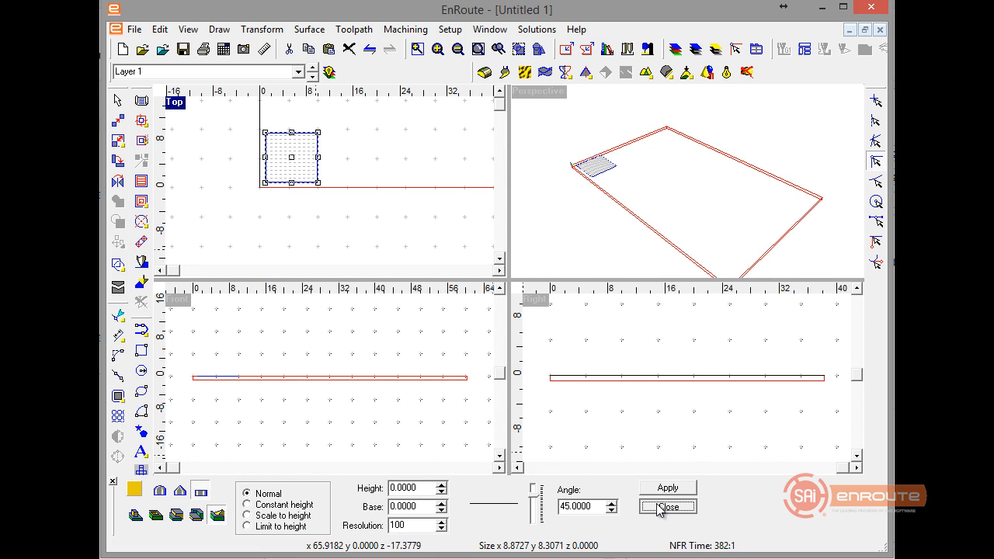
Show the hidden panel mesh, apply it to the square cell's flat relief, and hide the mesh again.
click(330, 72)
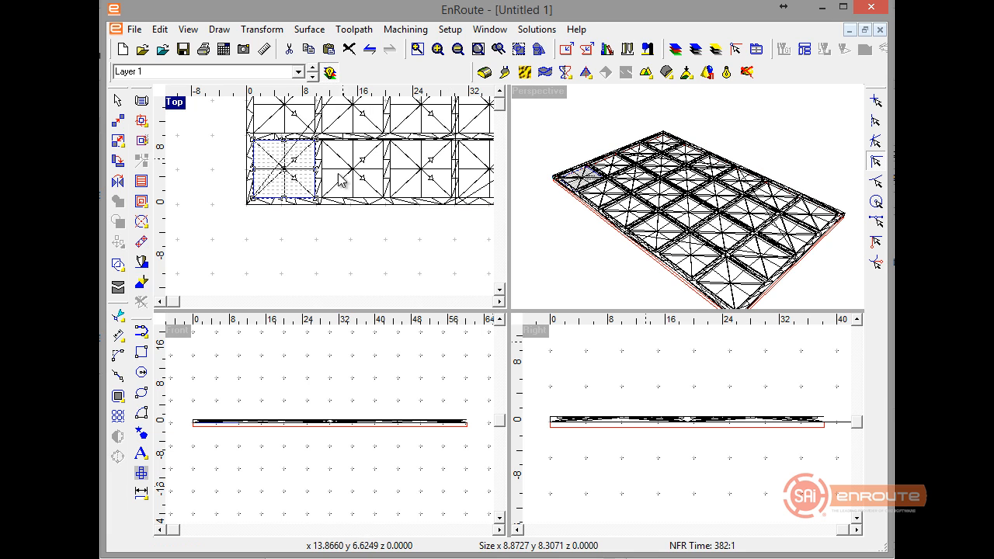
click(333, 215)
scroll(291, 169, up, 2)
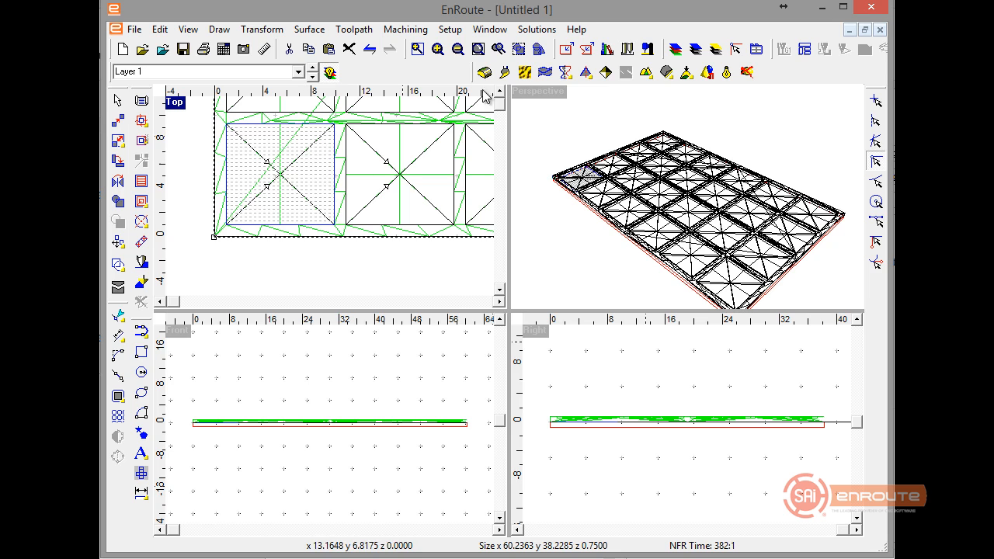
click(595, 70)
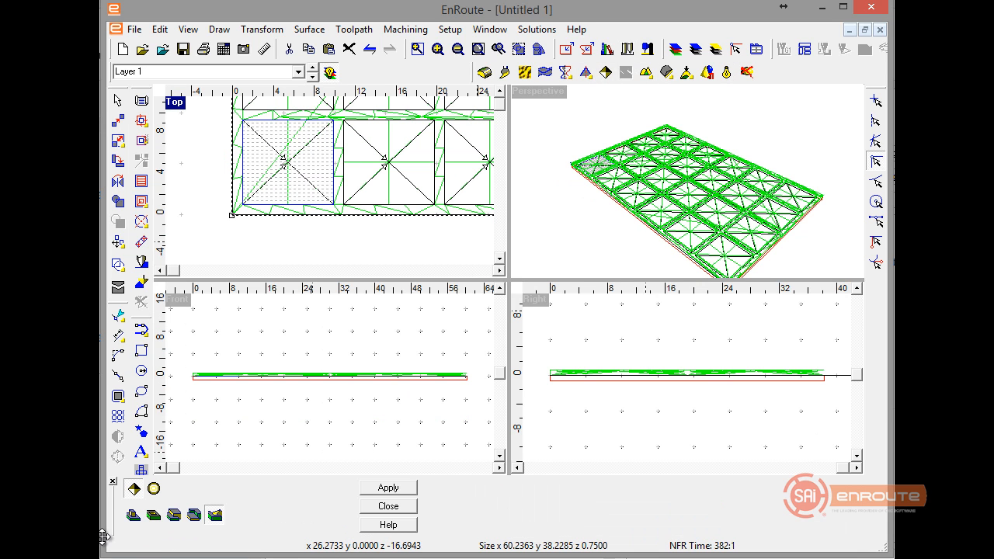
click(137, 518)
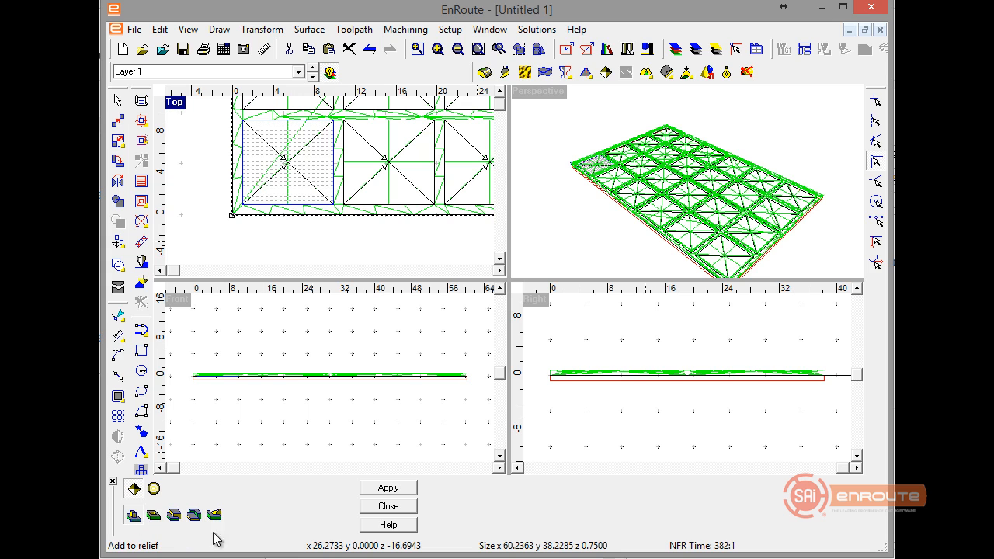
click(392, 506)
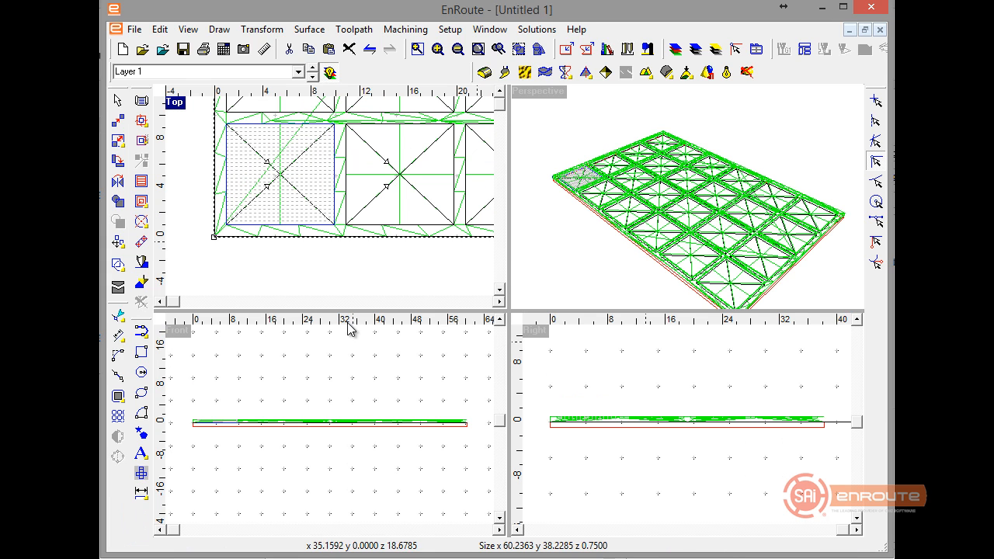
click(330, 71)
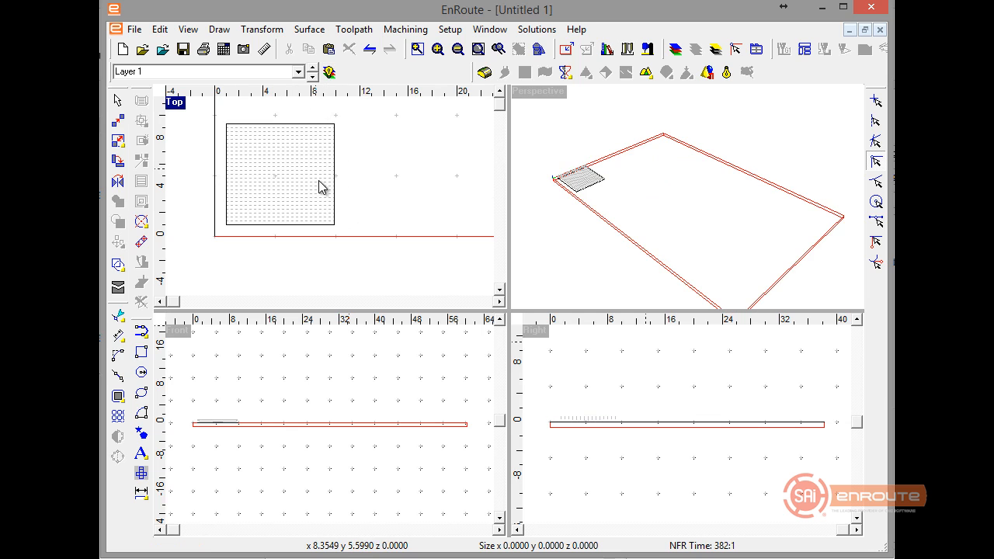
Render the cell's relief as a shaded surface and examine its shape in the top and perspective views.
click(334, 197)
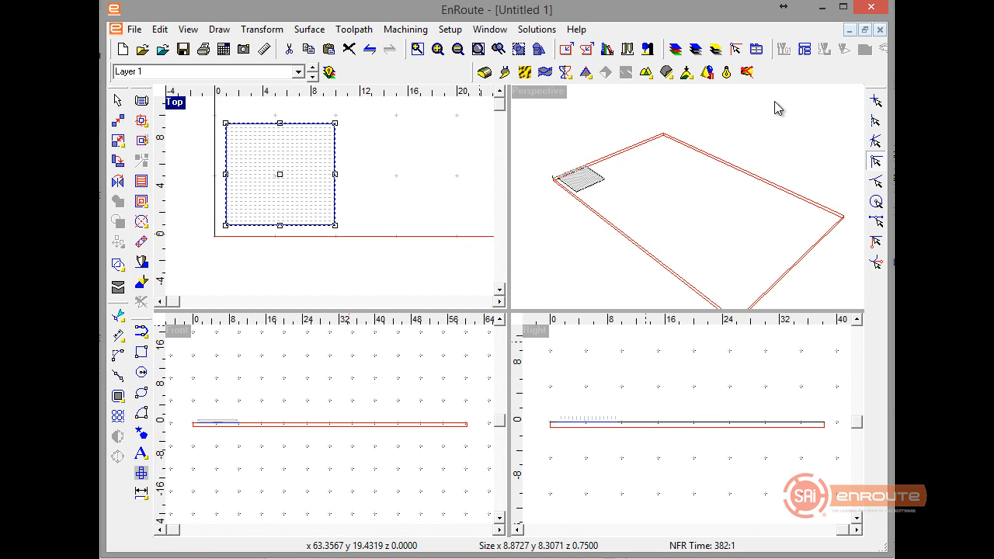
click(726, 72)
scroll(246, 182, up, 2)
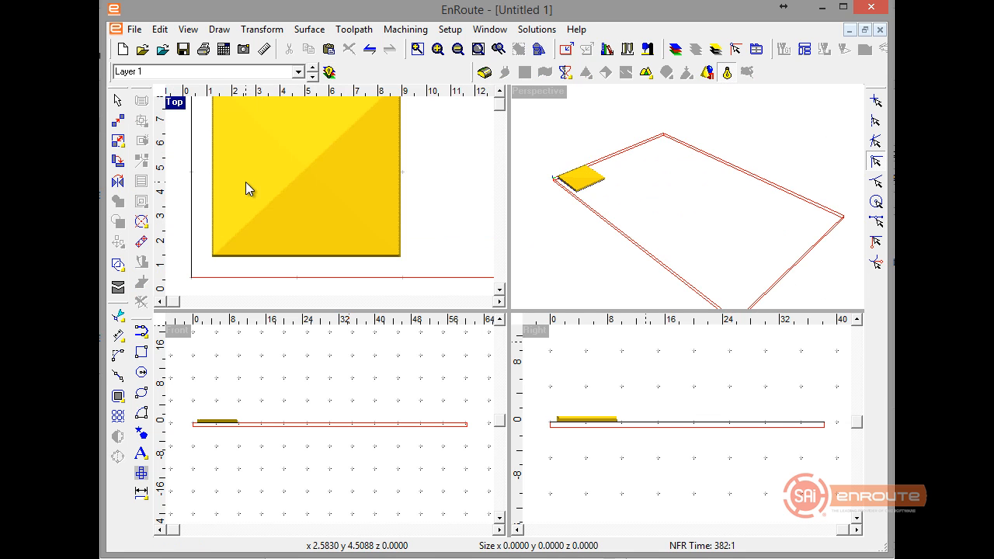
scroll(246, 181, up, 1)
scroll(246, 183, down, 2)
scroll(323, 105, up, 2)
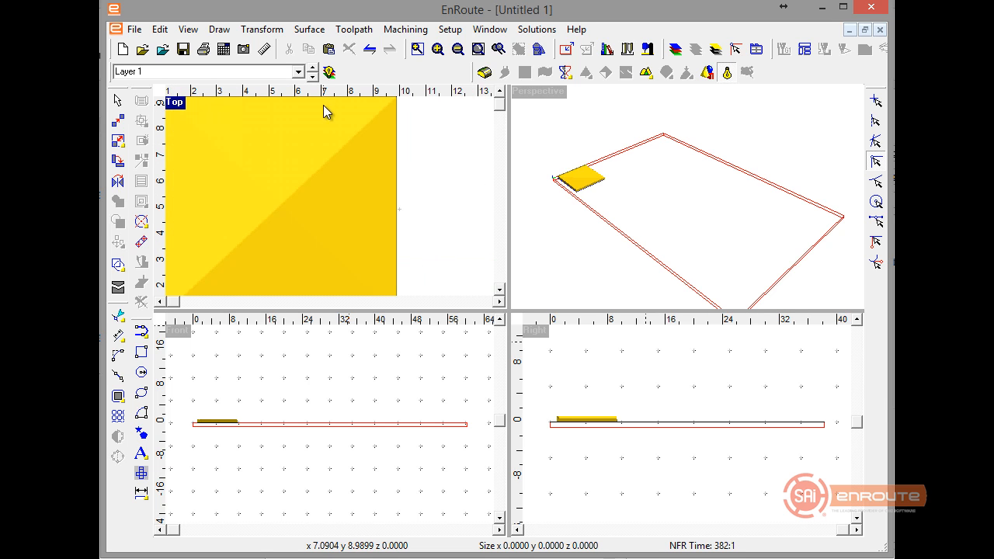
key(F5)
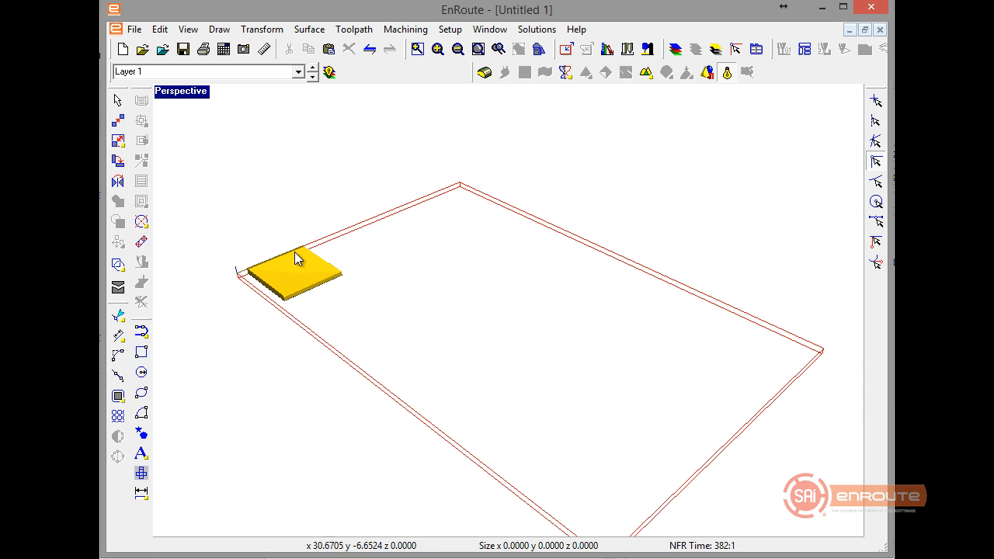
middle_drag(278, 301, 624, 305)
scroll(370, 478, up, 2)
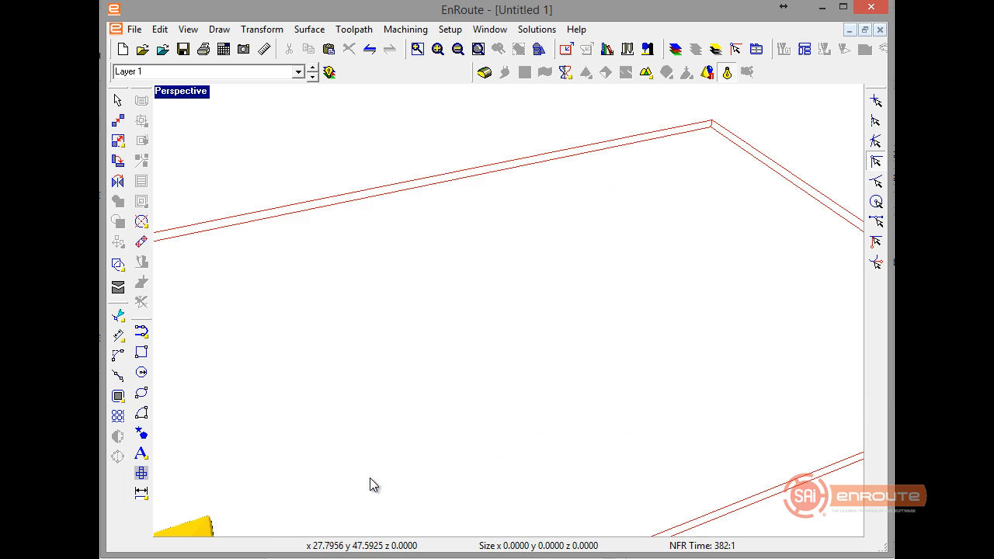
middle_drag(370, 478, 525, 413)
key(F5)
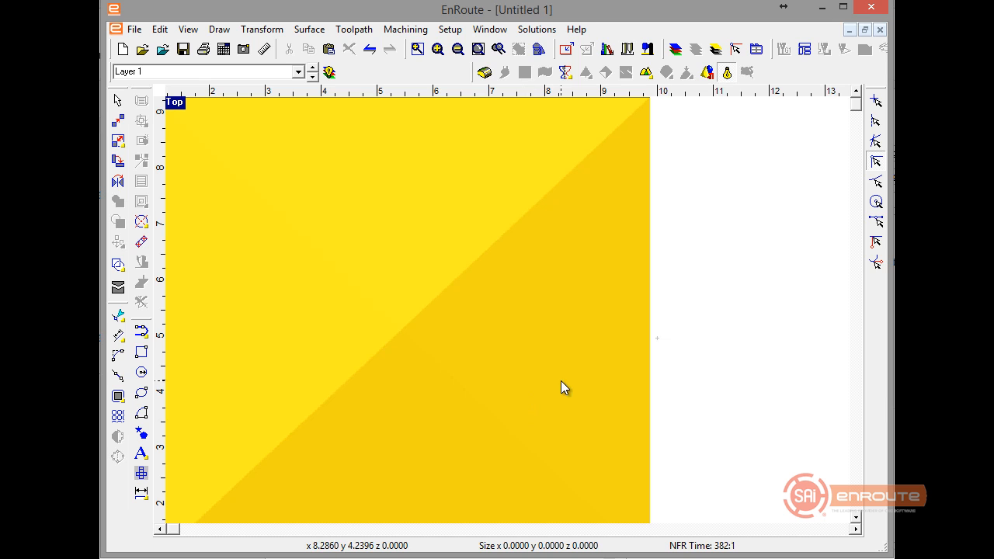
scroll(711, 380, down, 4)
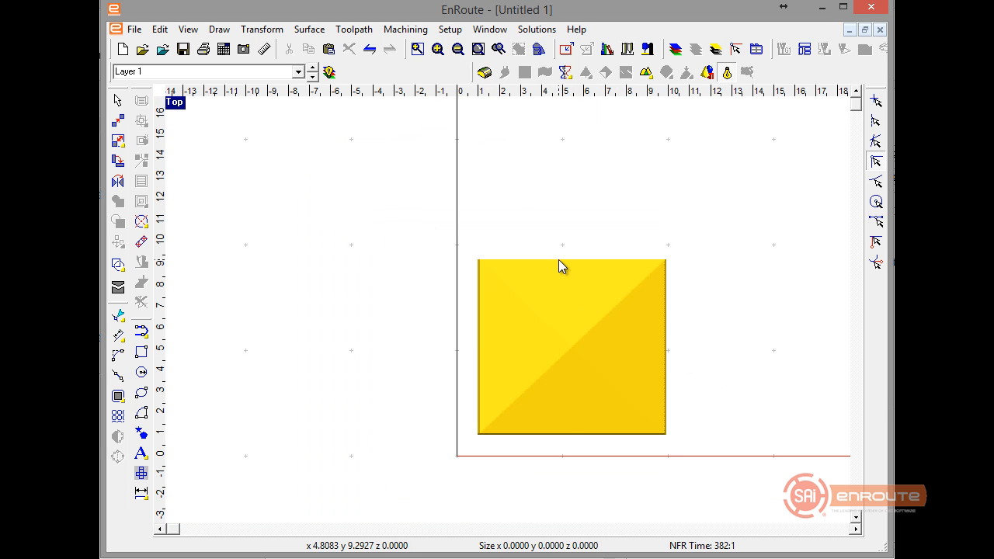
Align the cell's relief flush with the plate's top surface and check its depth position in the right view.
click(558, 262)
scroll(327, 305, down, 2)
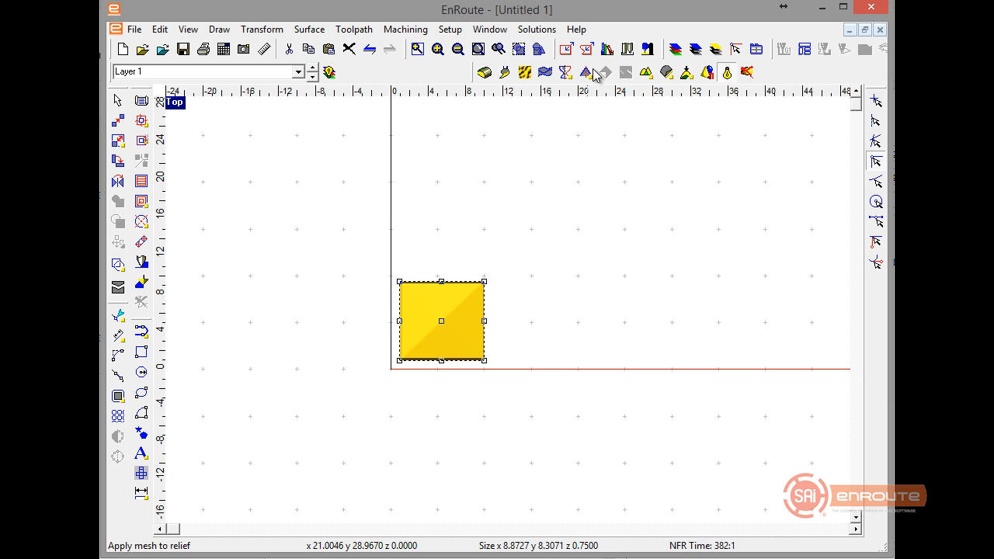
click(687, 72)
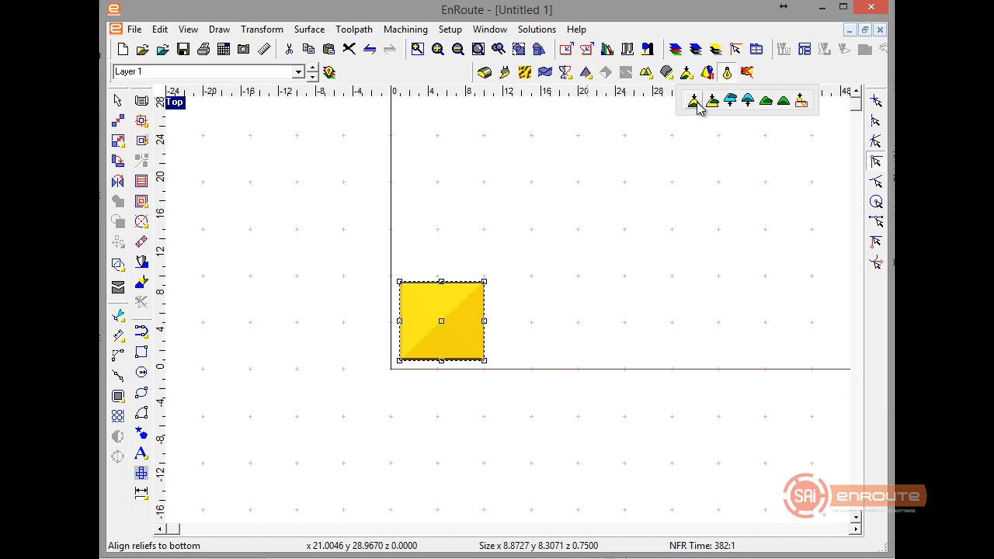
click(726, 101)
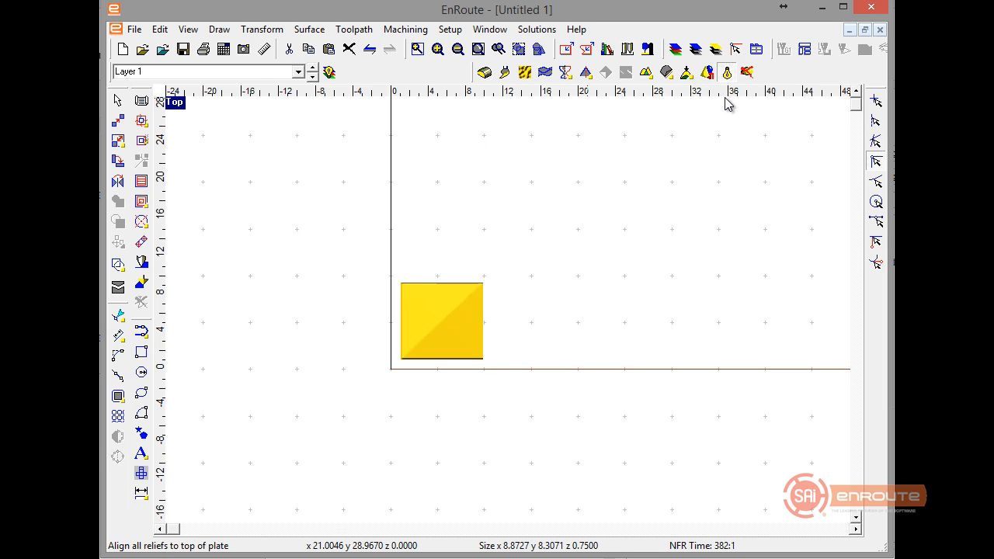
double_click(169, 106)
click(586, 459)
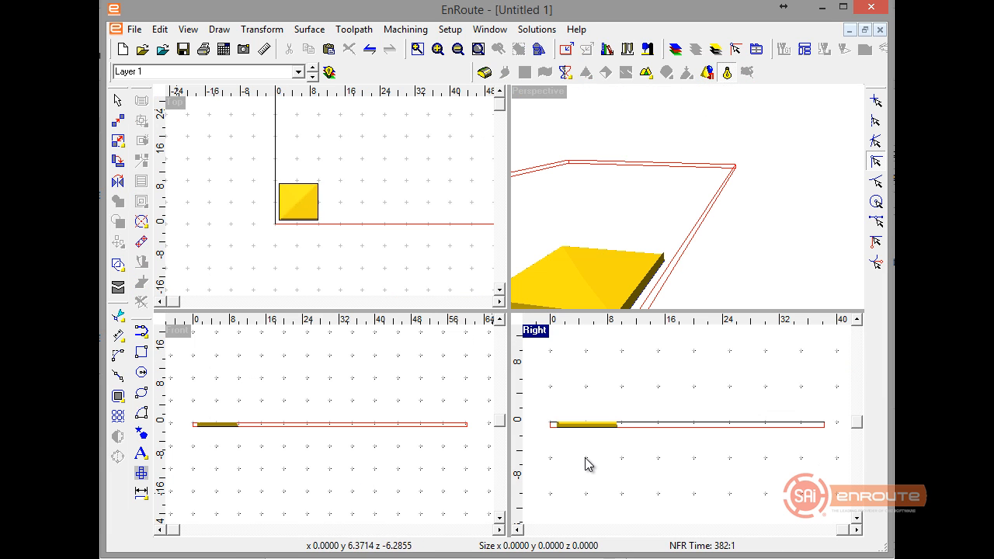
scroll(577, 445, up, 5)
scroll(659, 341, up, 4)
click(672, 362)
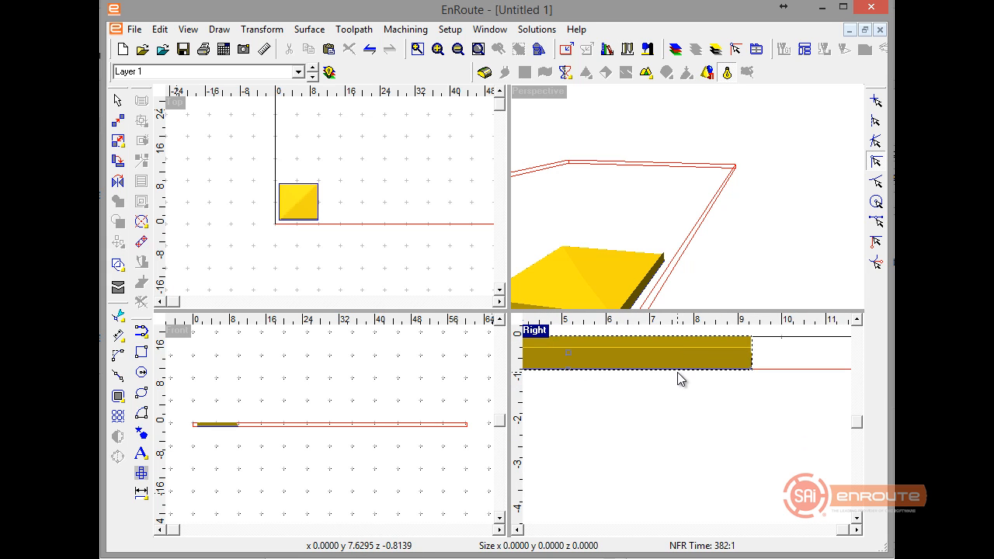
Set up a rectangular array of the cell's relief with 1.0000 horizontal and 1.0000 vertical spacing.
click(384, 231)
click(295, 201)
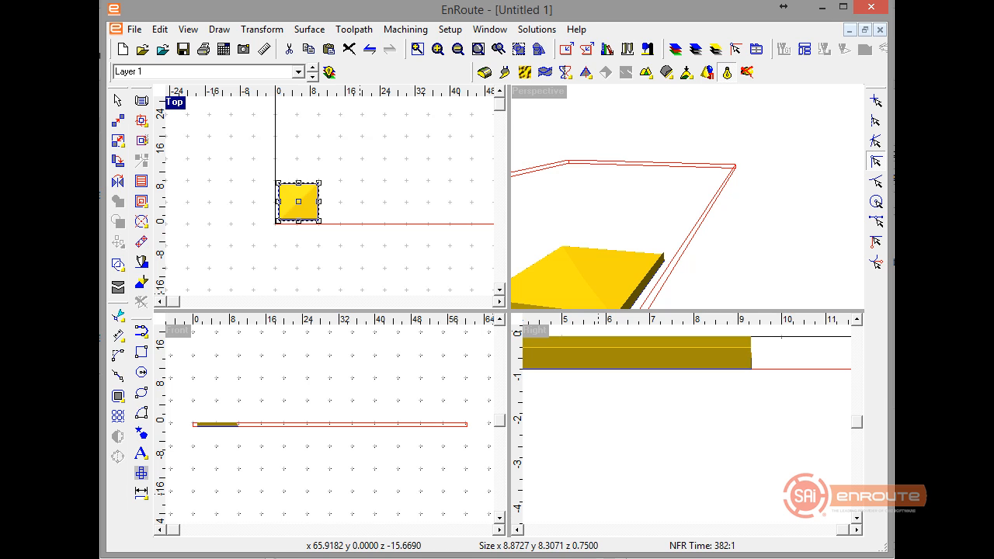
double_click(172, 101)
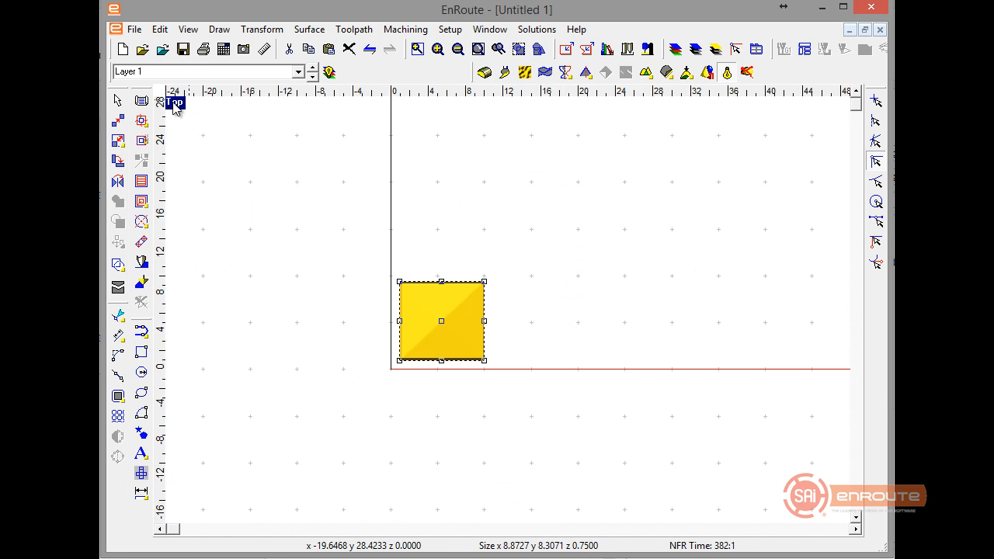
scroll(221, 202, down, 1)
scroll(221, 201, down, 2)
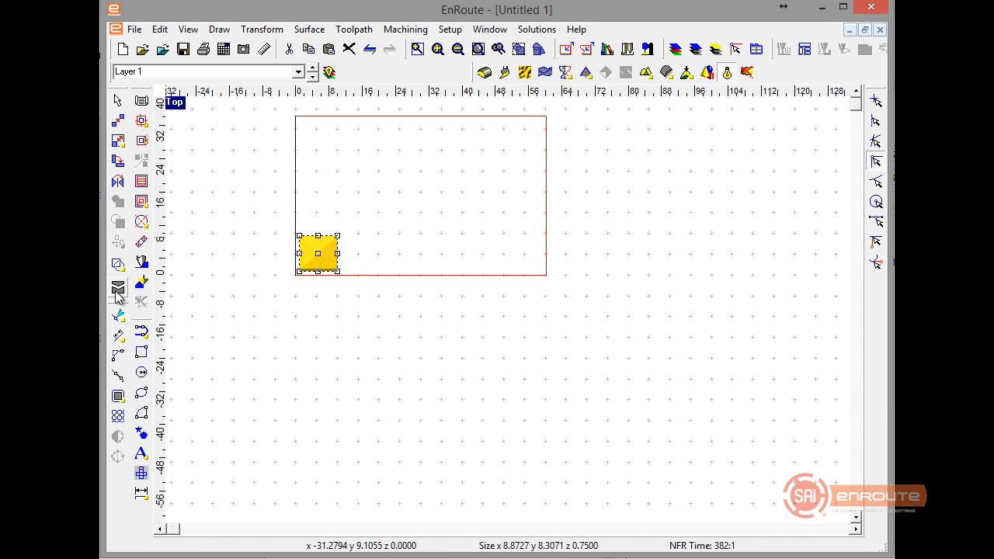
click(117, 417)
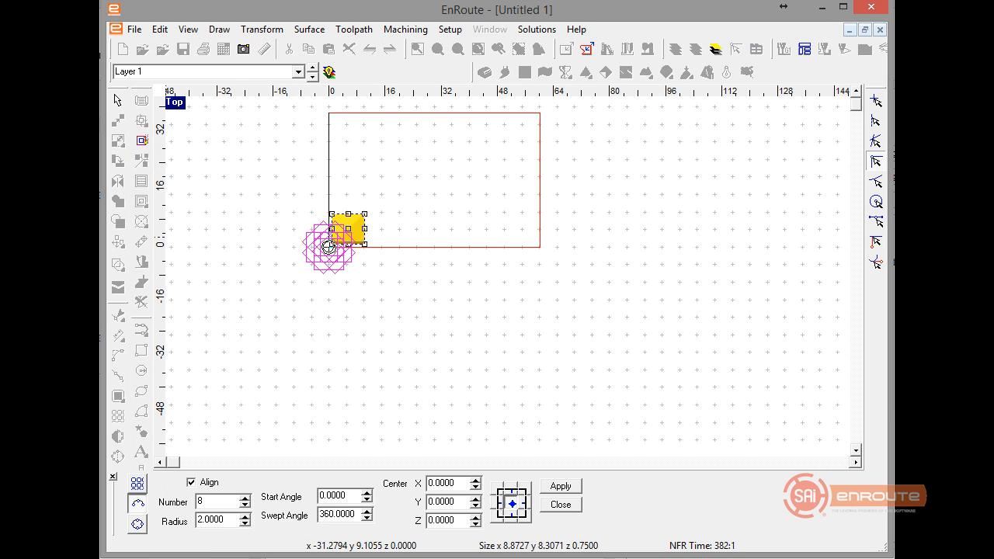
click(138, 484)
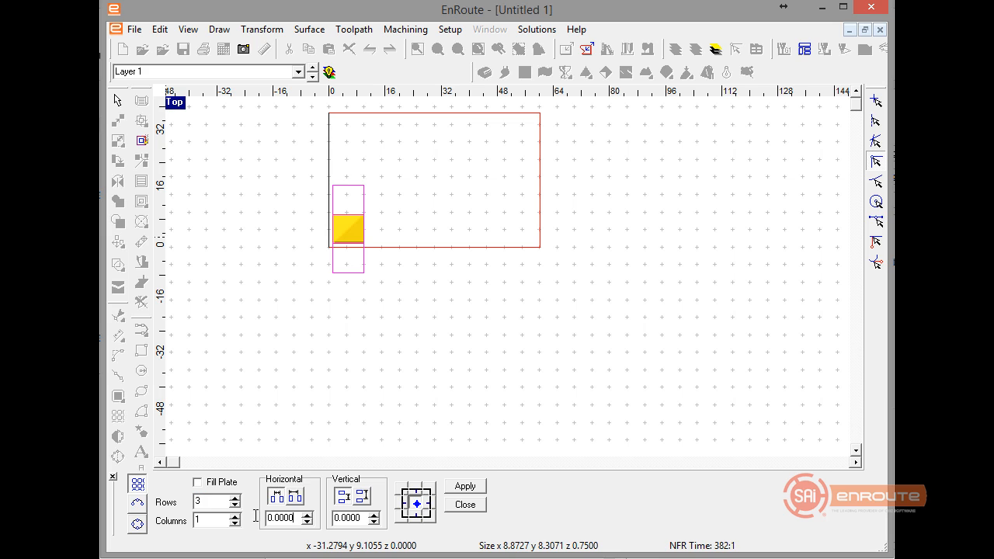
text(1)
key(Tab)
text(1)
key(Tab)
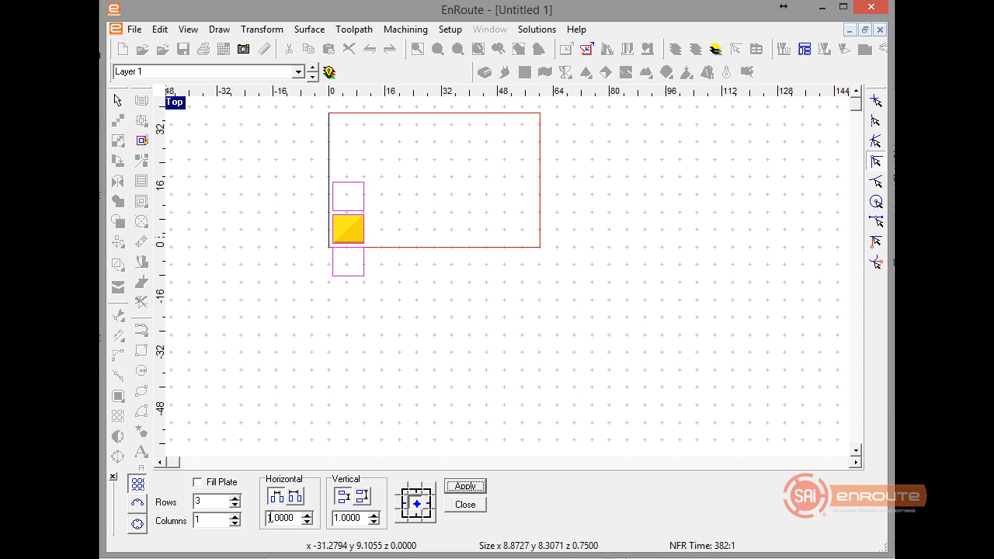
Anchor the array at its lower-left cell and create it with 4 rows and 6 columns.
click(399, 518)
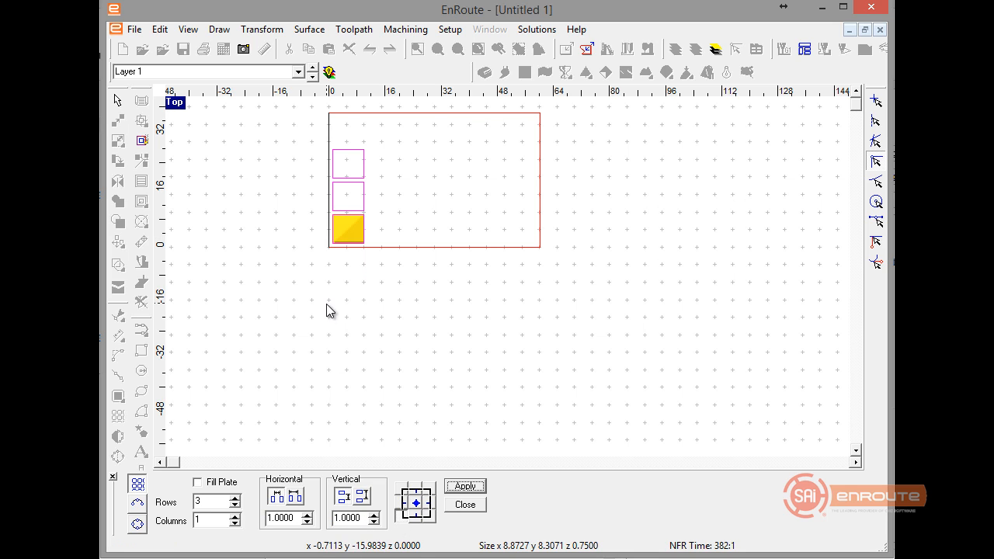
click(236, 498)
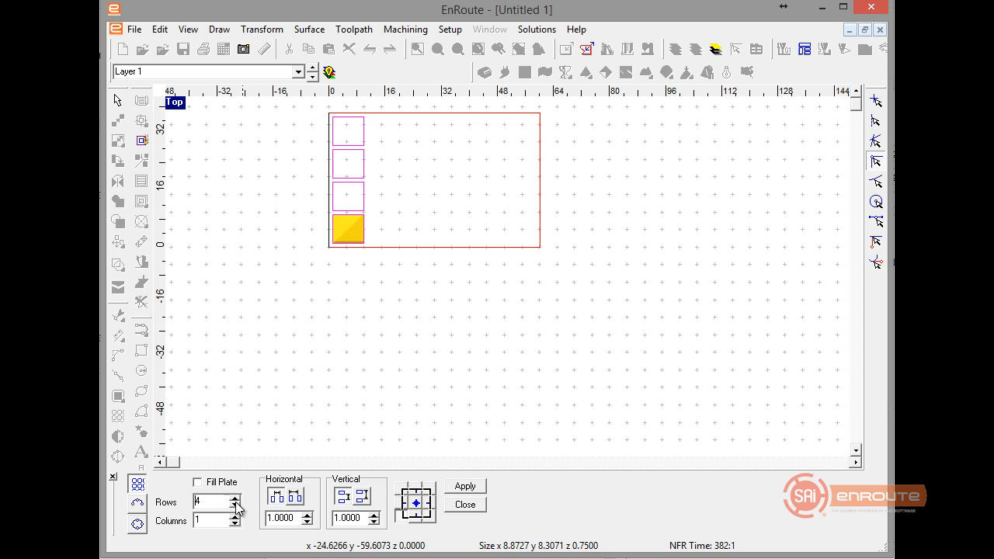
click(235, 516)
click(235, 517)
click(235, 516)
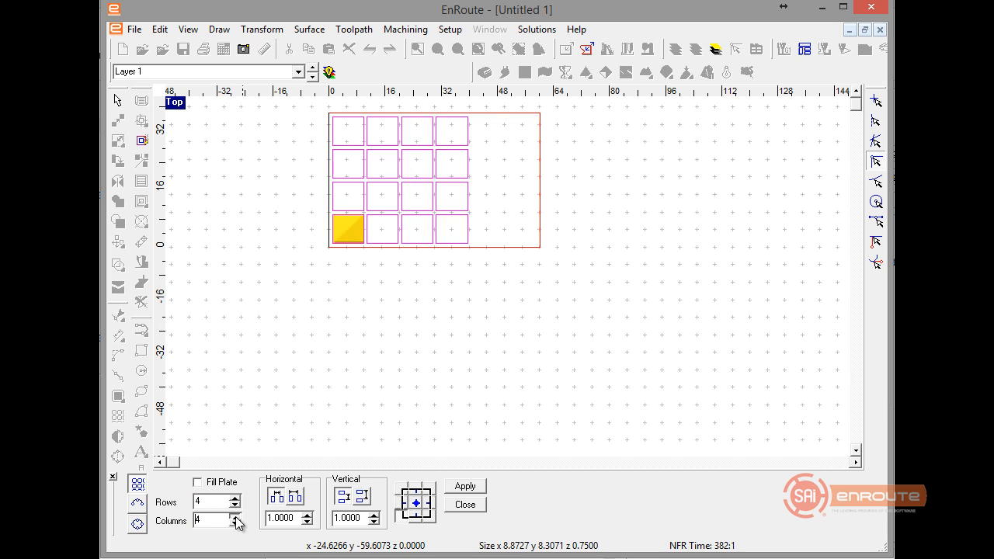
click(234, 517)
click(234, 516)
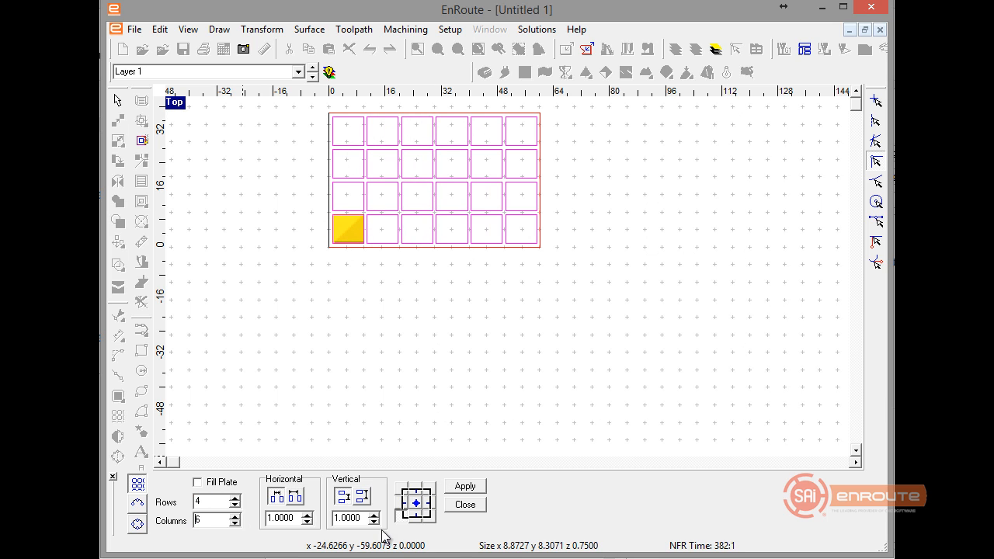
click(466, 487)
click(466, 504)
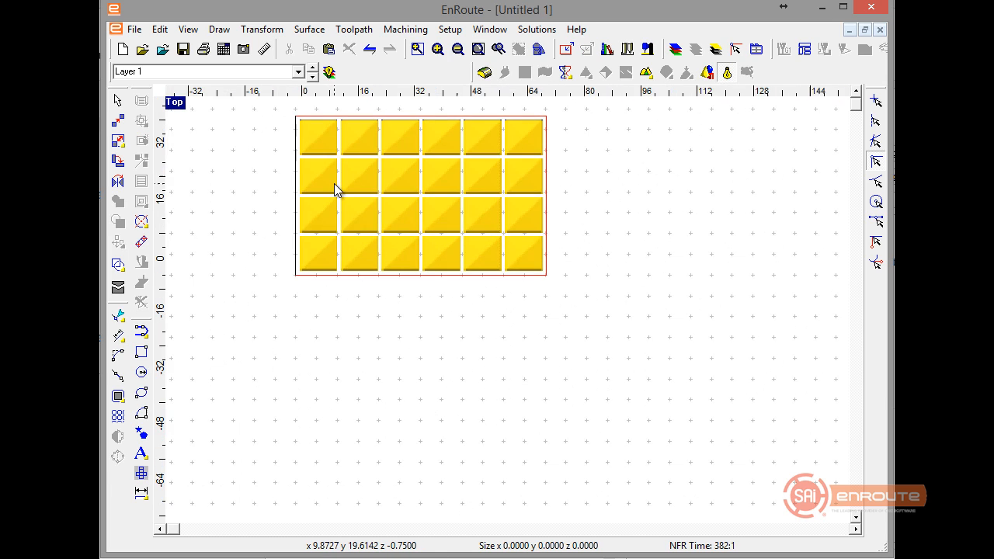
Examine the arrayed reliefs and the gaps between them on the plate in the top and perspective views.
scroll(335, 184, down, 3)
middle_drag(335, 184, 403, 318)
scroll(439, 332, up, 6)
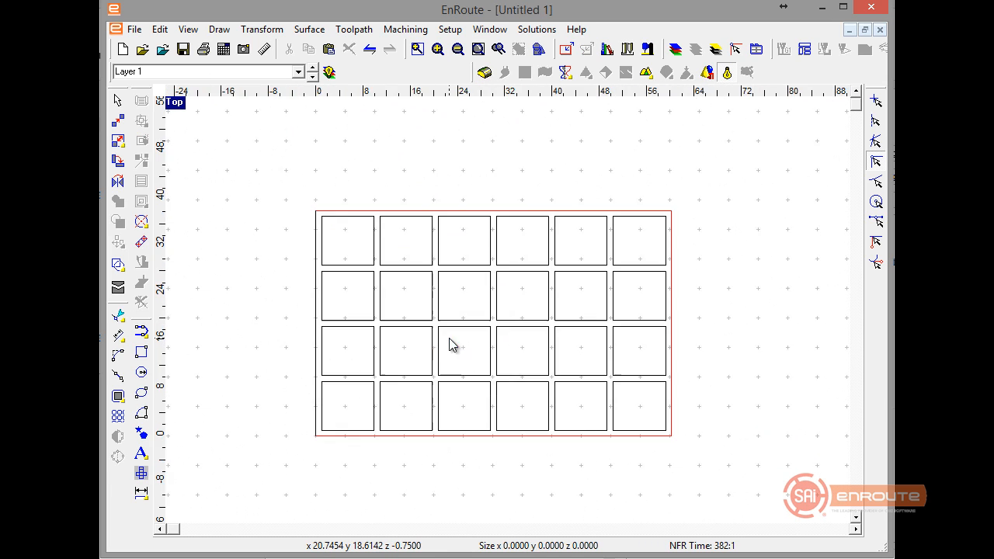
scroll(449, 340, up, 5)
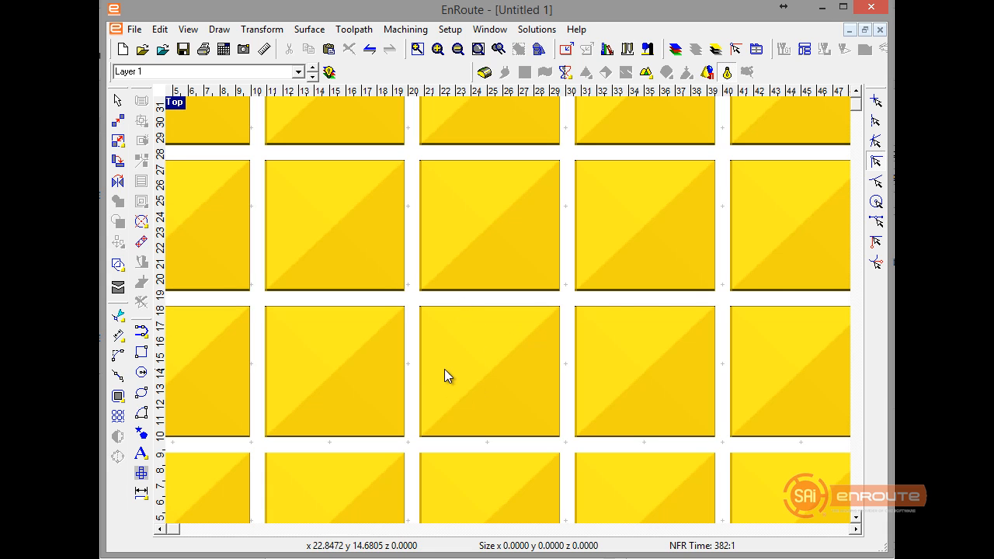
key(F2)
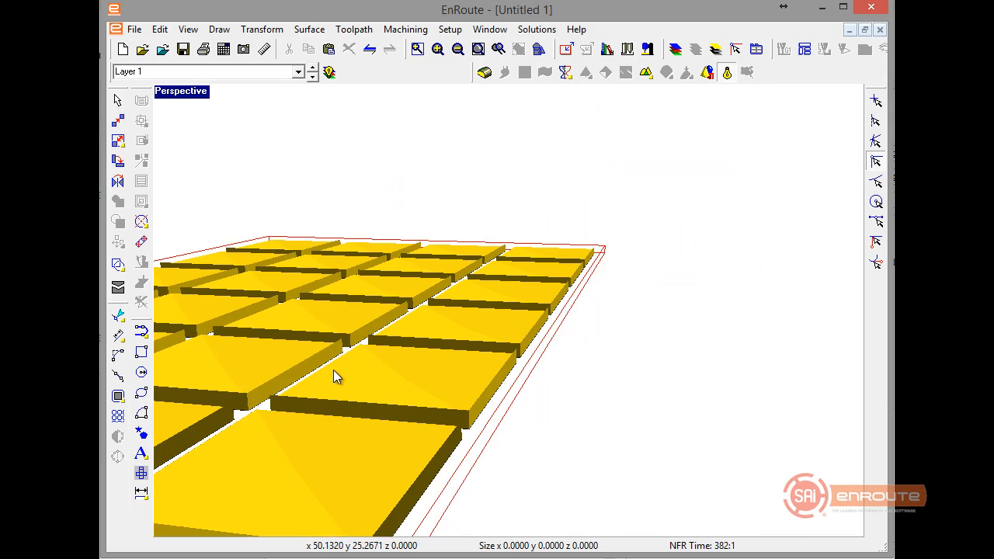
middle_drag(431, 373, 494, 271)
middle_drag(657, 256, 674, 252)
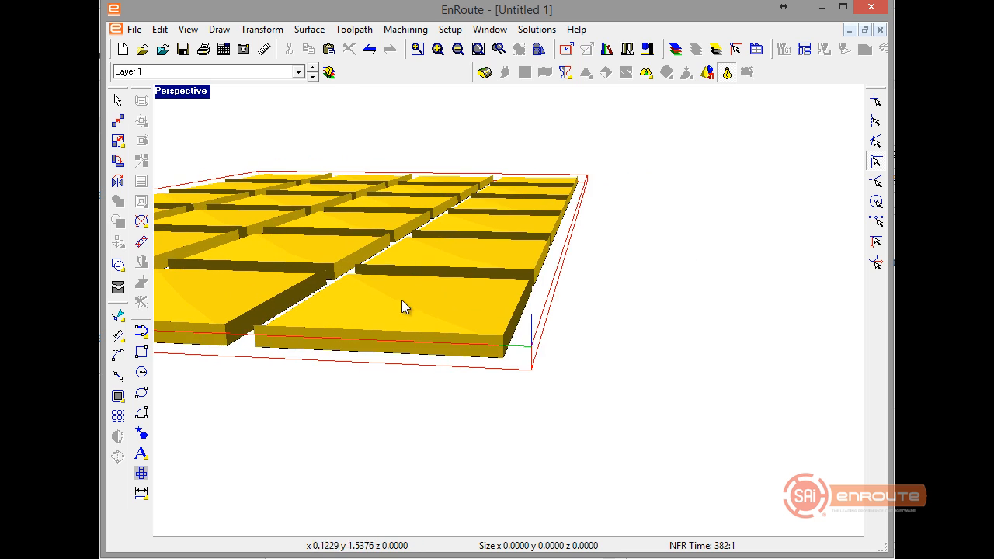
middle_drag(402, 300, 359, 411)
key(F5)
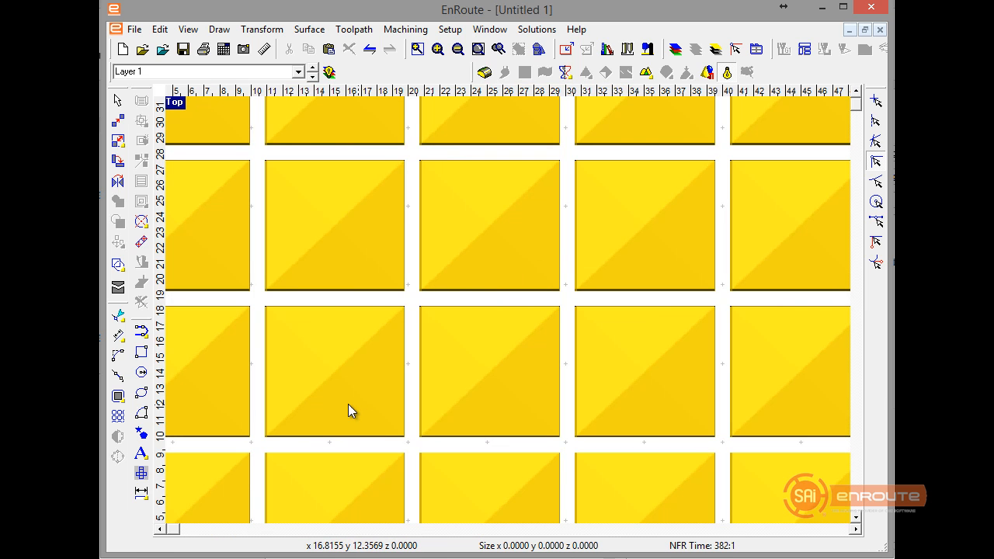
scroll(377, 372, down, 2)
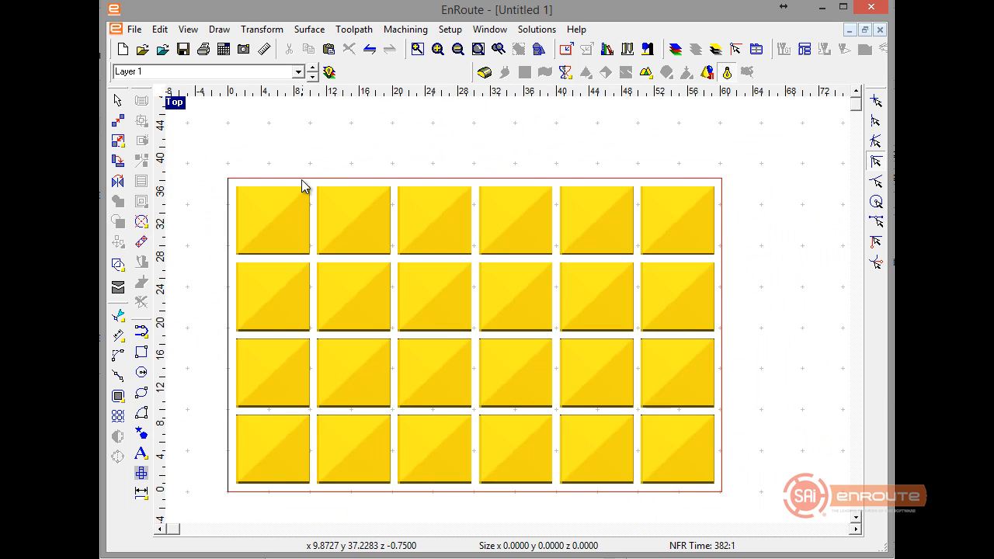
Create a flat relief 0.75 high from the plate-sized outer rectangle on layer 0.
click(314, 76)
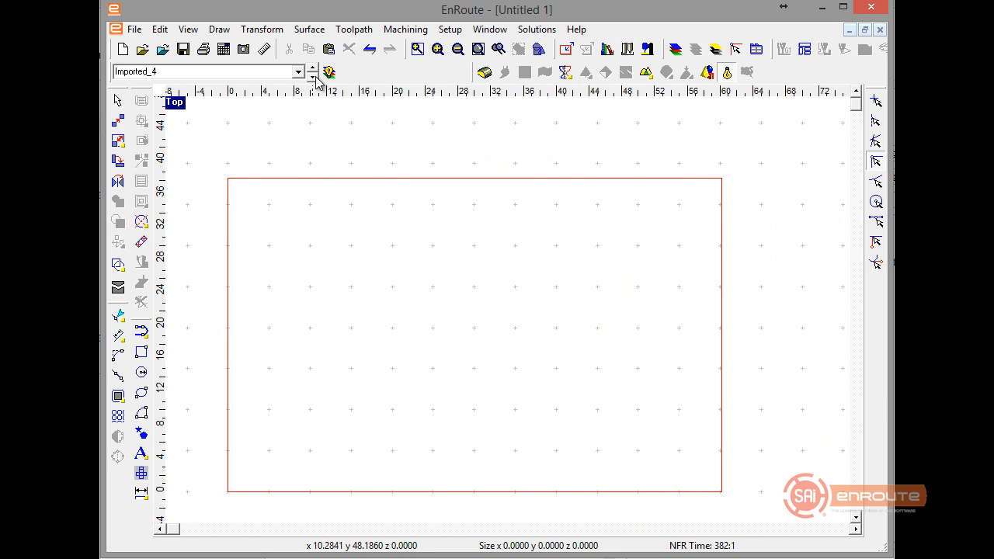
click(314, 77)
click(313, 77)
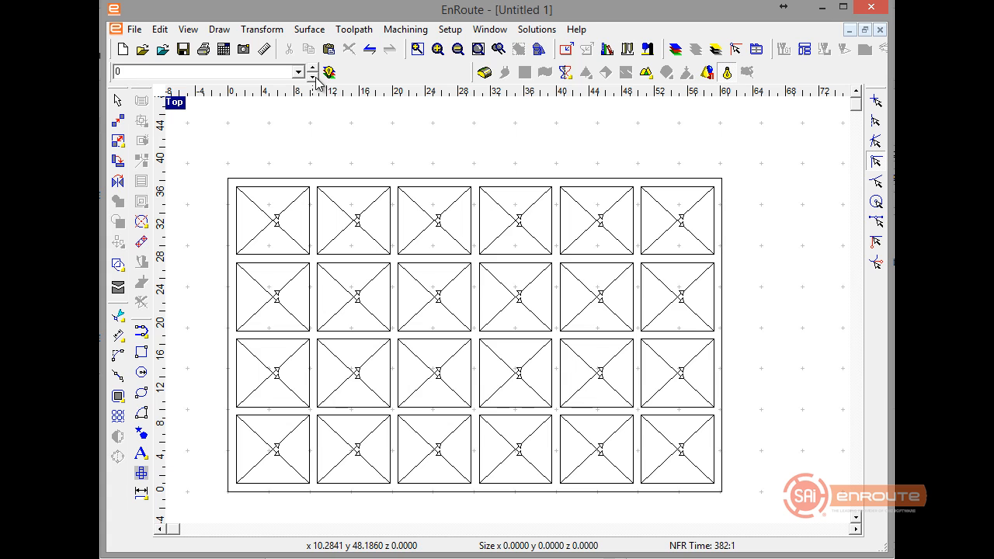
click(325, 180)
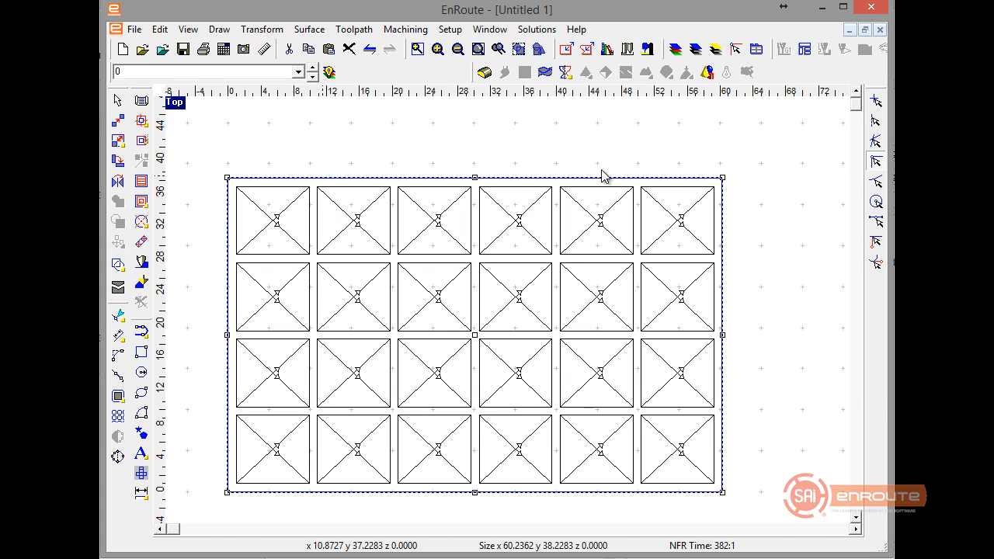
click(484, 71)
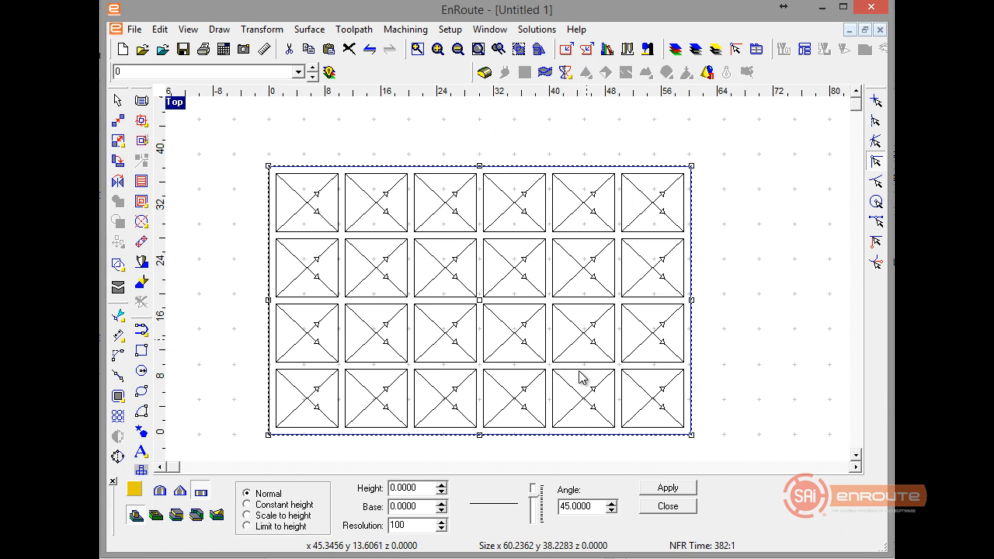
drag(425, 488, 296, 480)
key(BackSpace)
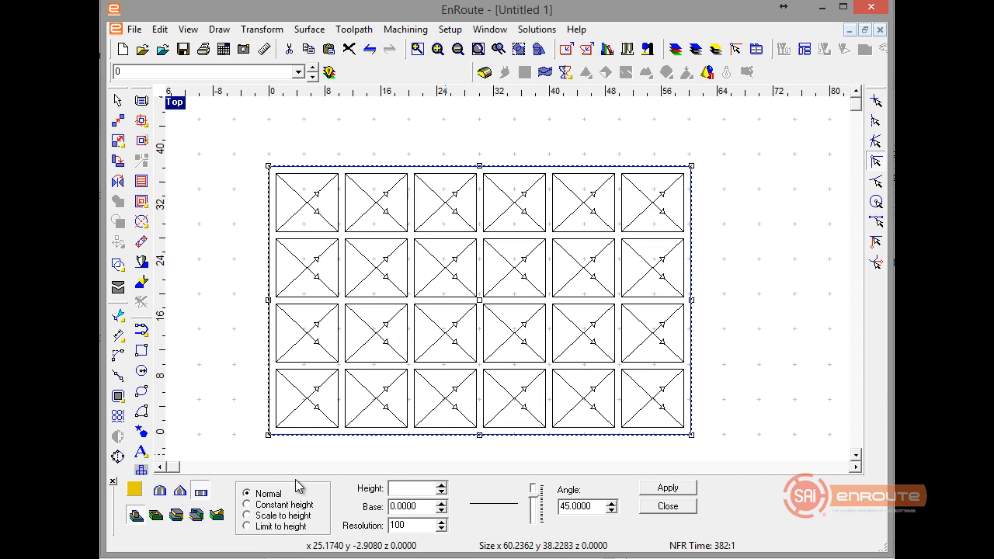
text(.75)
key(Tab)
click(653, 487)
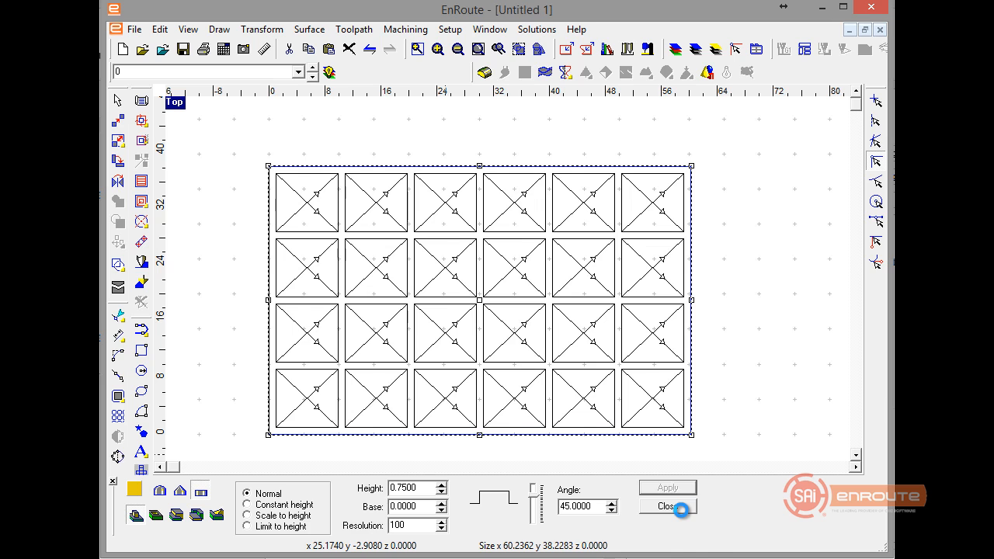
click(668, 506)
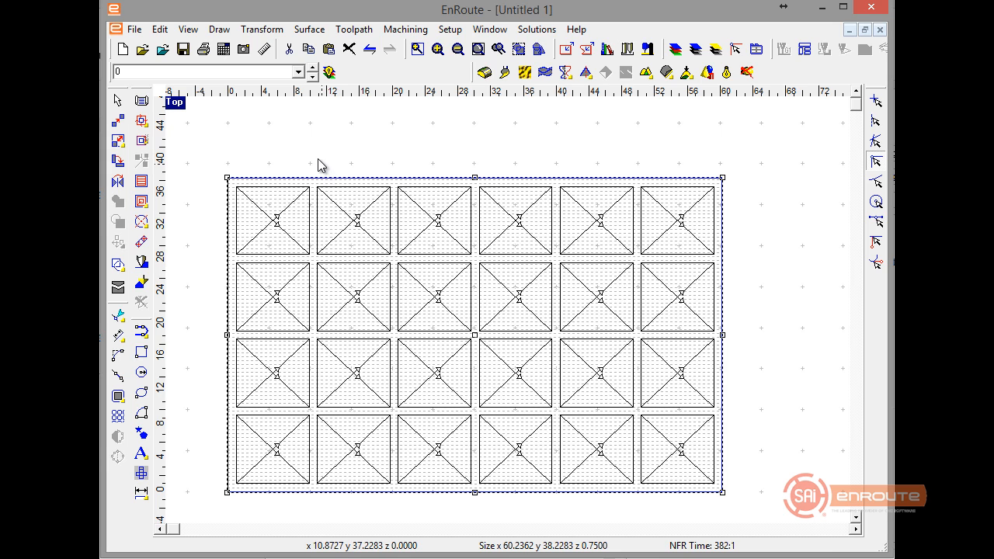
Move the plate-sized relief onto Layer 1 and align it to the bottom.
click(312, 77)
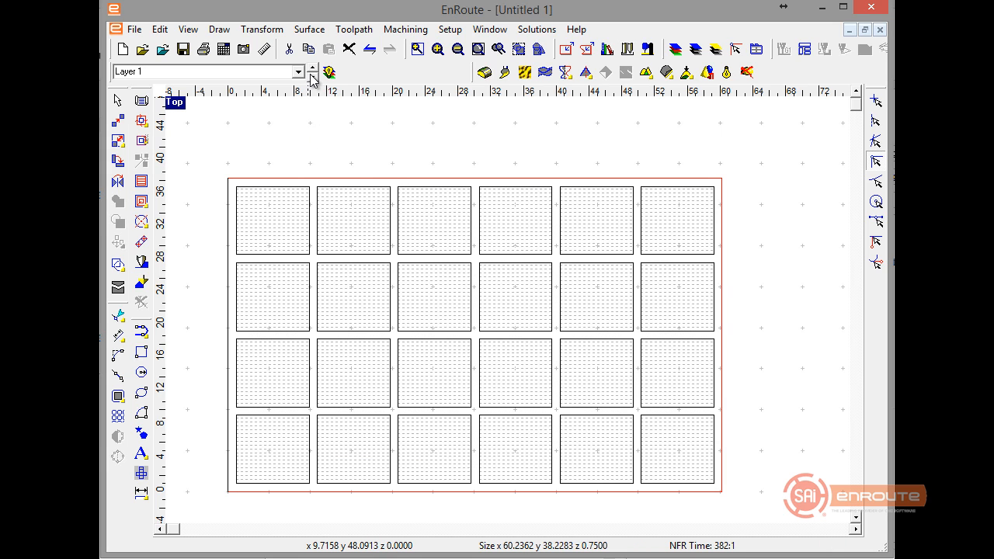
right_click(316, 129)
click(330, 381)
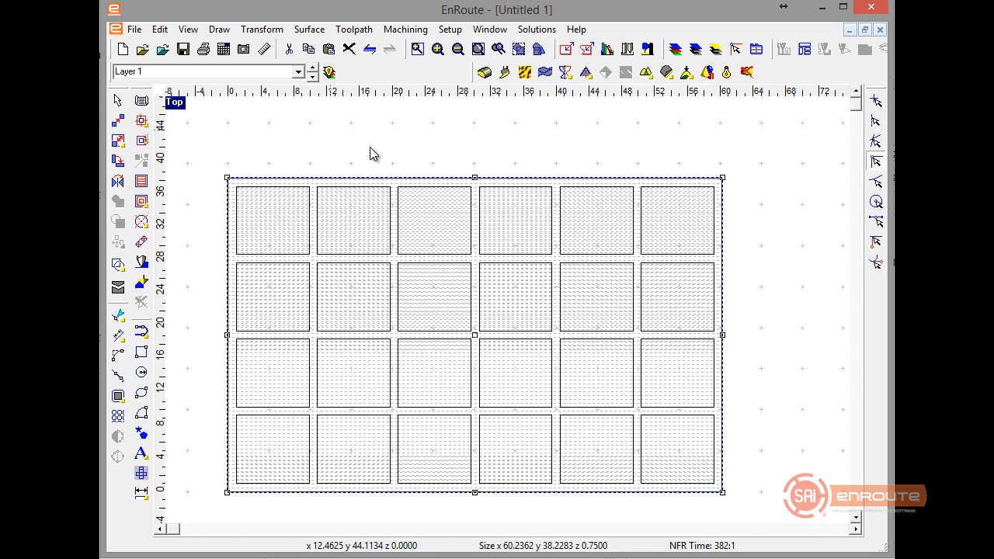
click(685, 74)
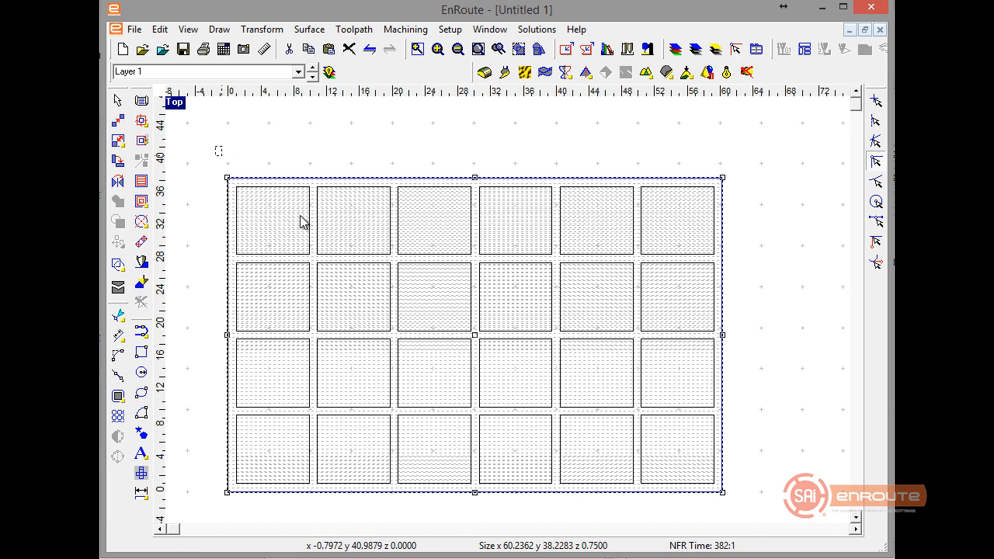
Start a relief merge on Layer 1 with the plate-sized relief as the base.
drag(303, 222, 713, 497)
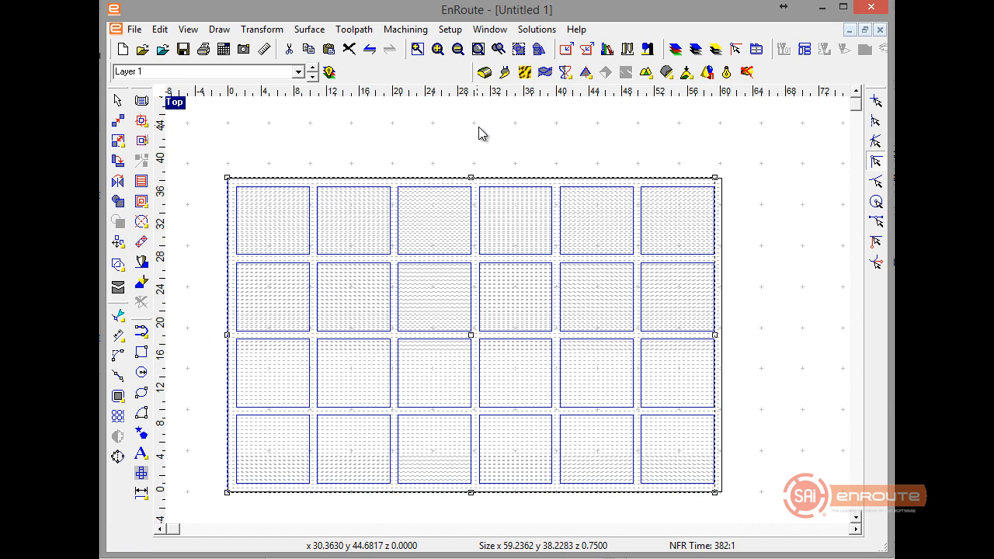
click(645, 71)
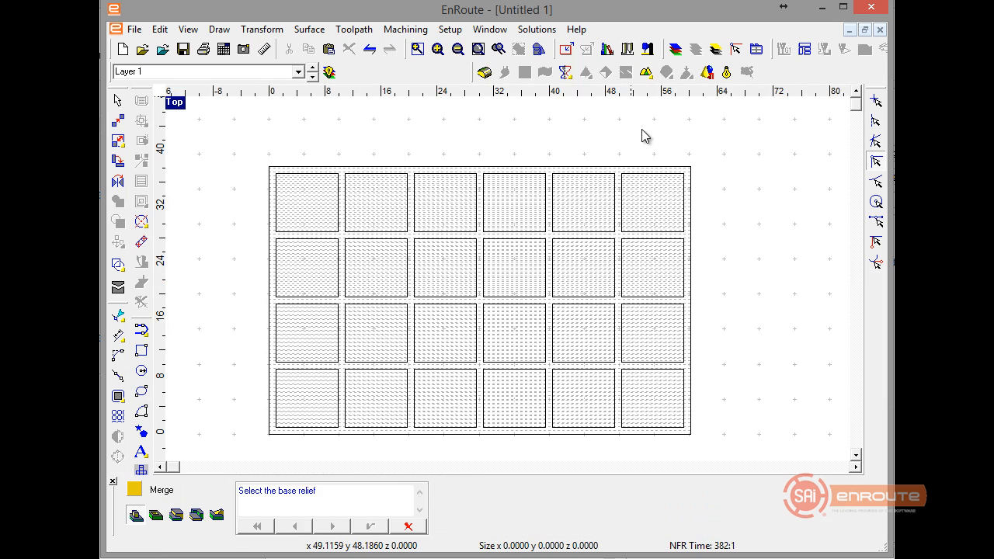
click(618, 168)
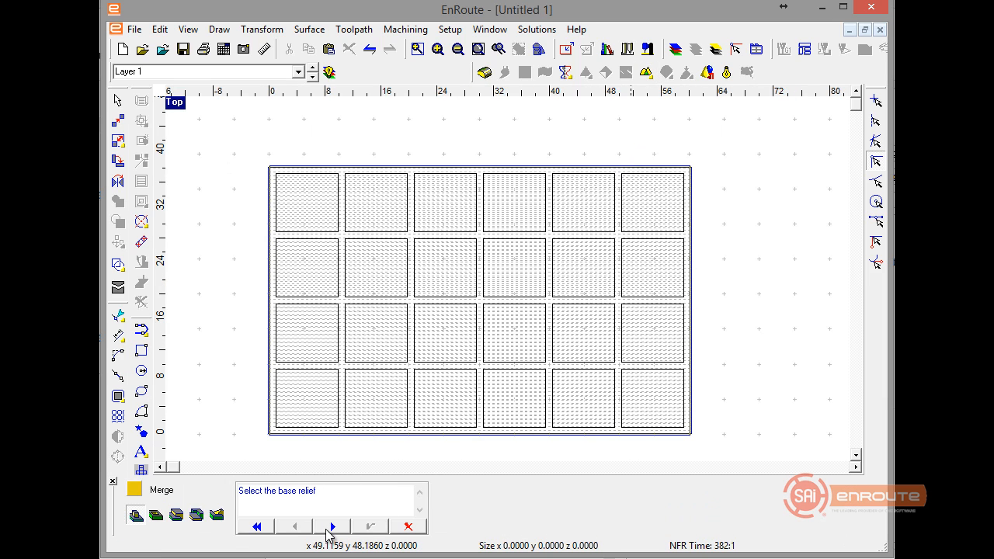
click(332, 527)
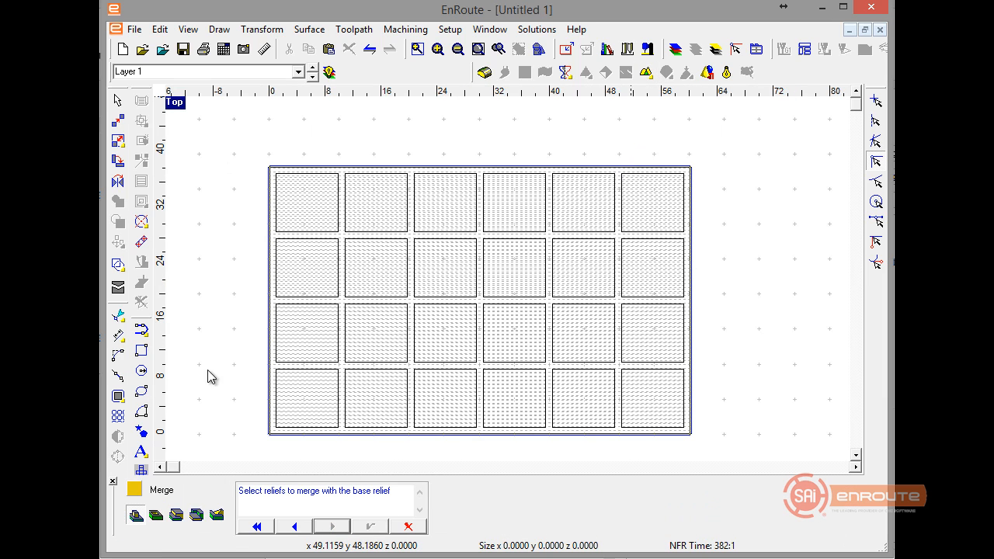
Merge all 24 cell reliefs into the base relief, keeping the lowest surfaces so the cells are recessed.
click(668, 428)
click(610, 428)
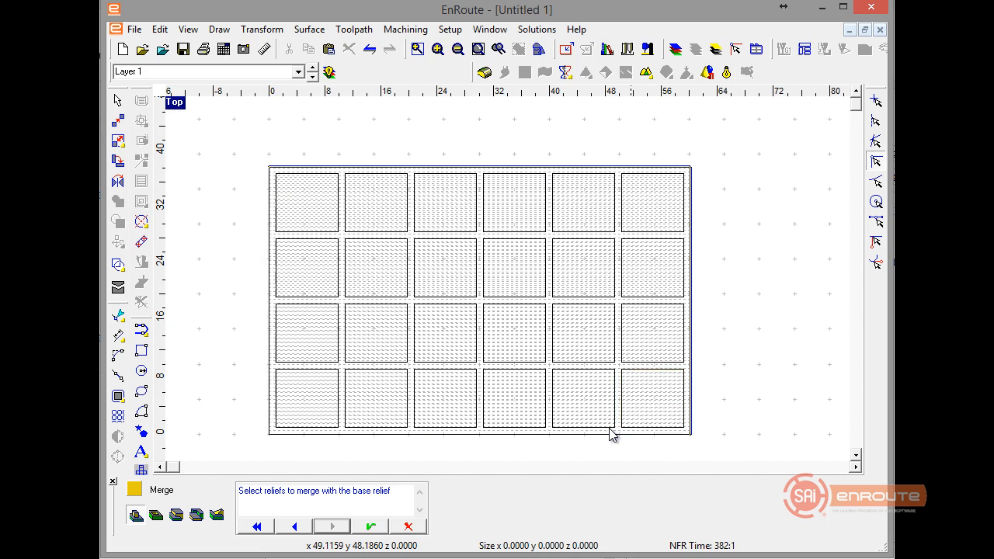
click(521, 426)
click(533, 358)
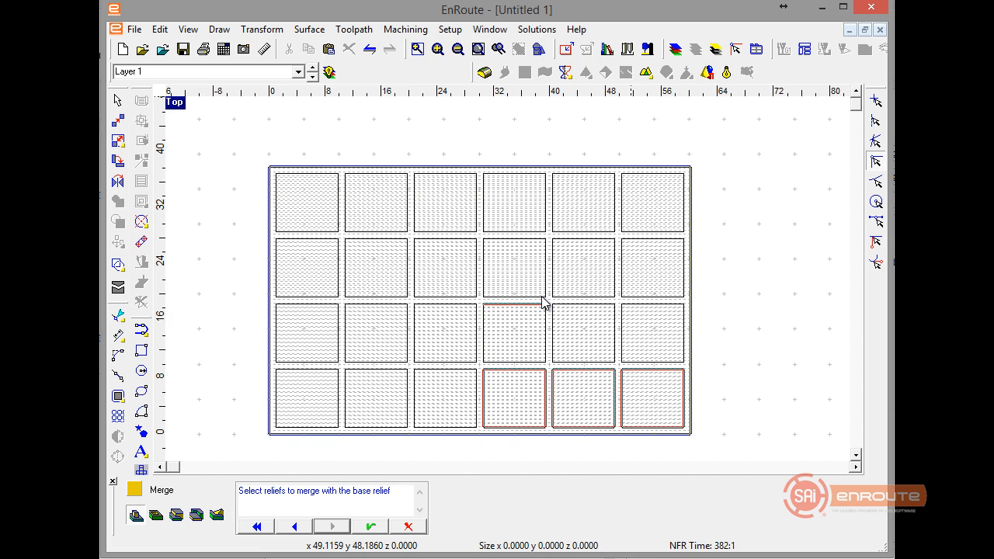
click(544, 296)
click(575, 297)
click(577, 312)
click(639, 309)
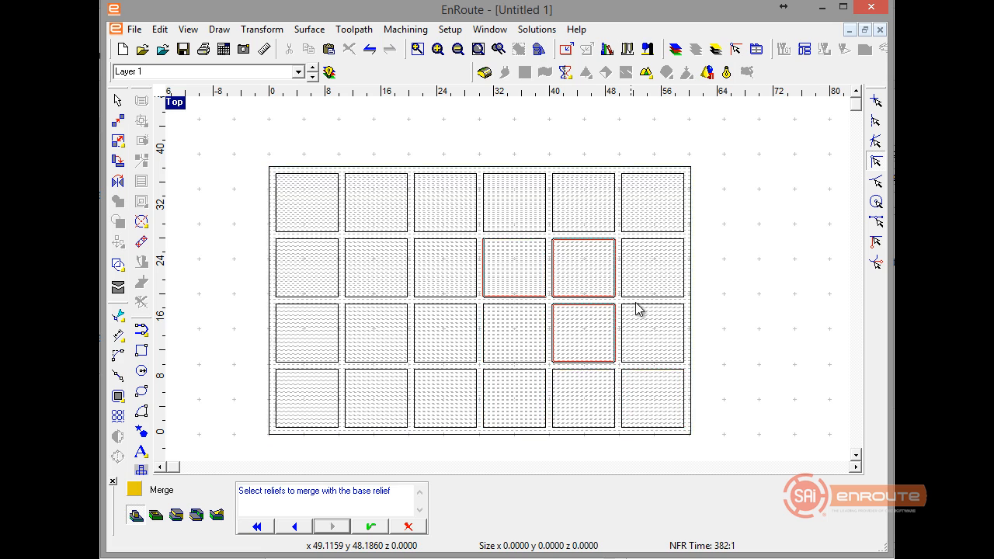
click(639, 246)
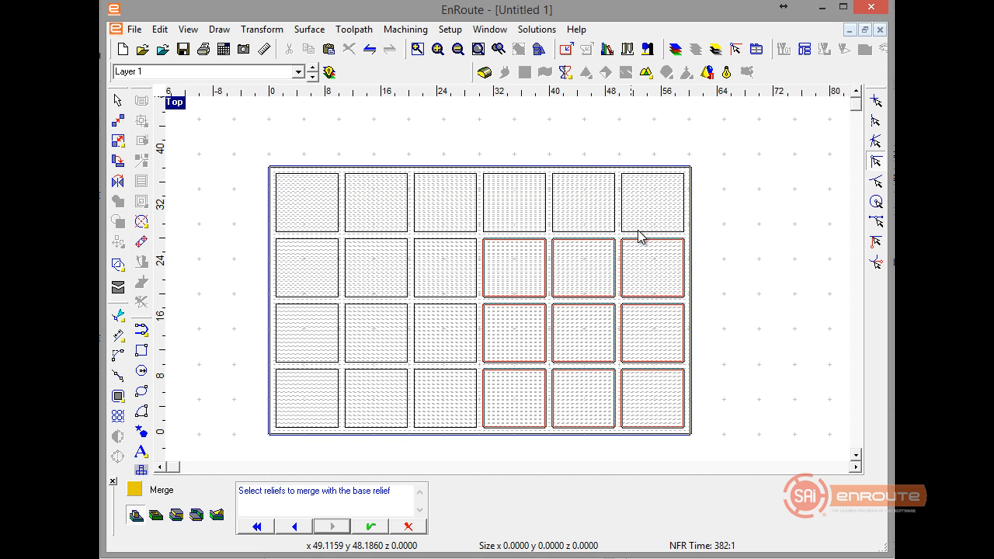
click(620, 230)
click(596, 231)
click(539, 237)
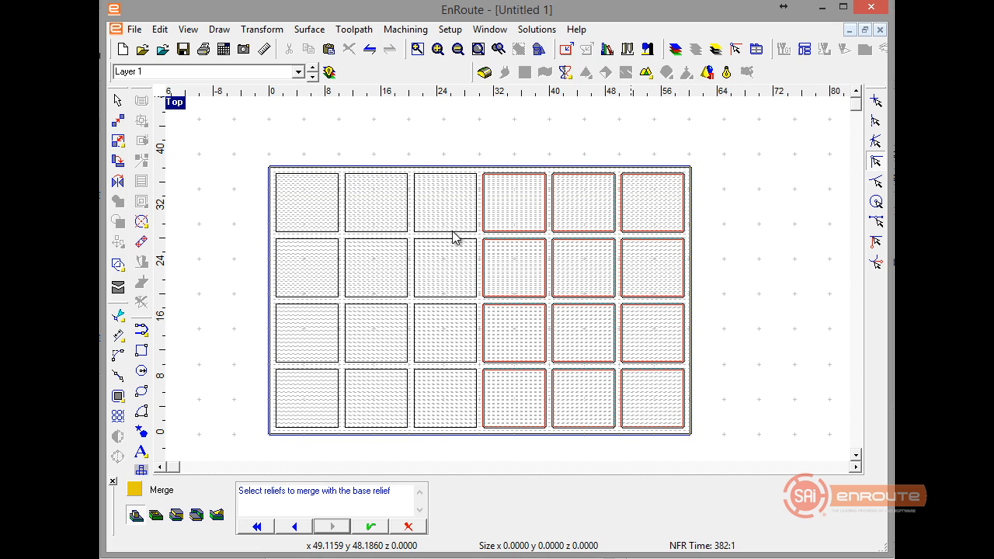
click(432, 235)
click(384, 235)
click(332, 235)
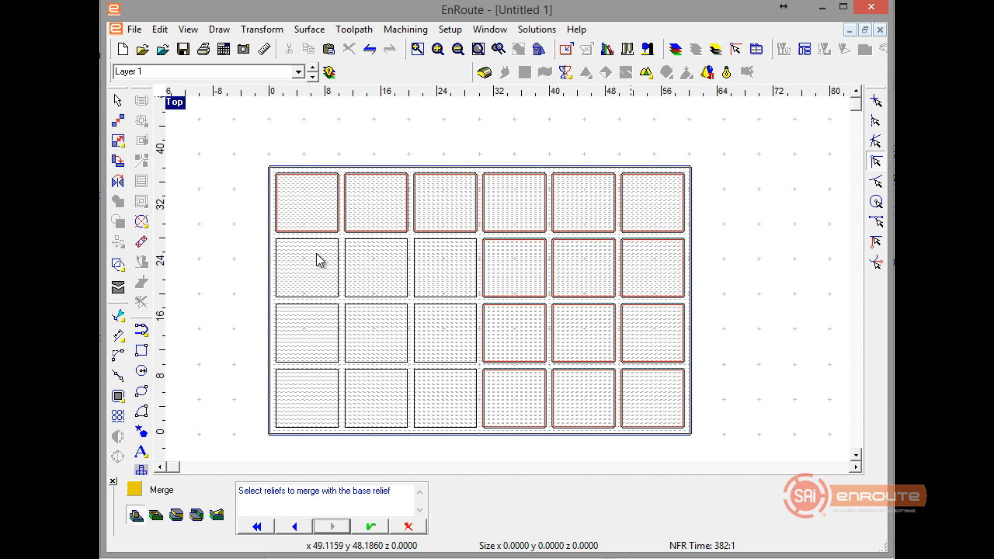
click(304, 300)
click(306, 309)
click(373, 301)
click(378, 295)
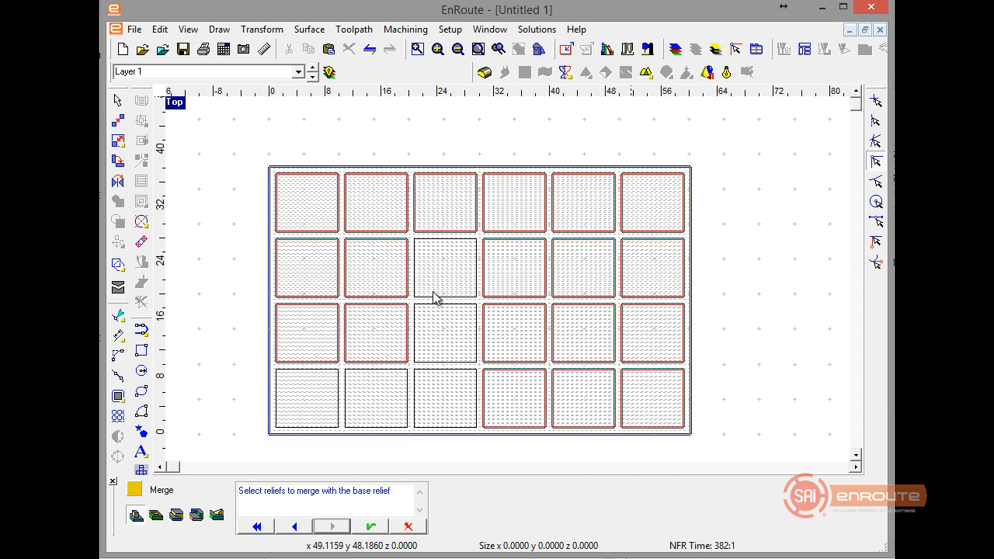
click(436, 296)
click(437, 312)
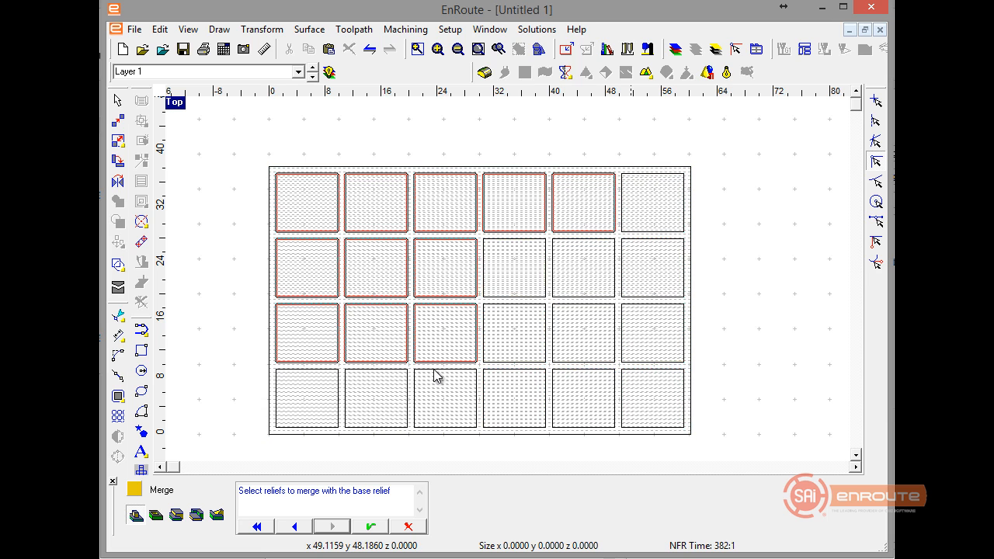
click(438, 376)
click(391, 377)
click(308, 378)
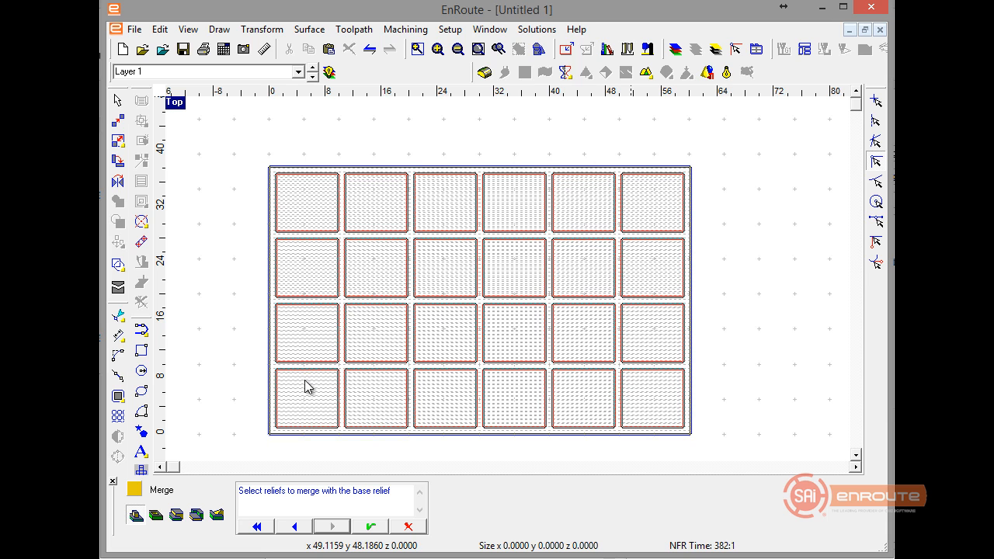
click(195, 516)
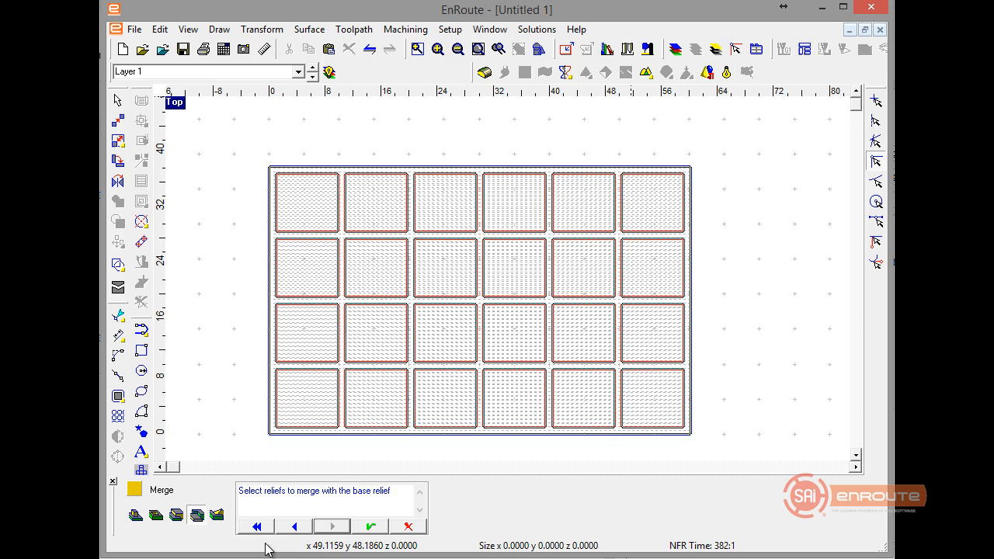
click(370, 528)
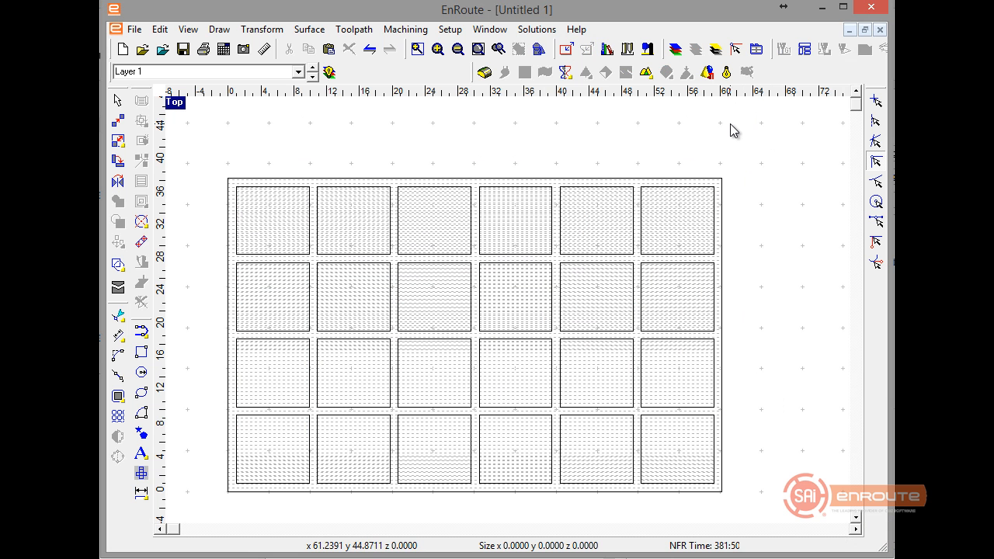
Render the merged relief, select the cell outlines and try to move them to the Imported_4 layer.
click(727, 72)
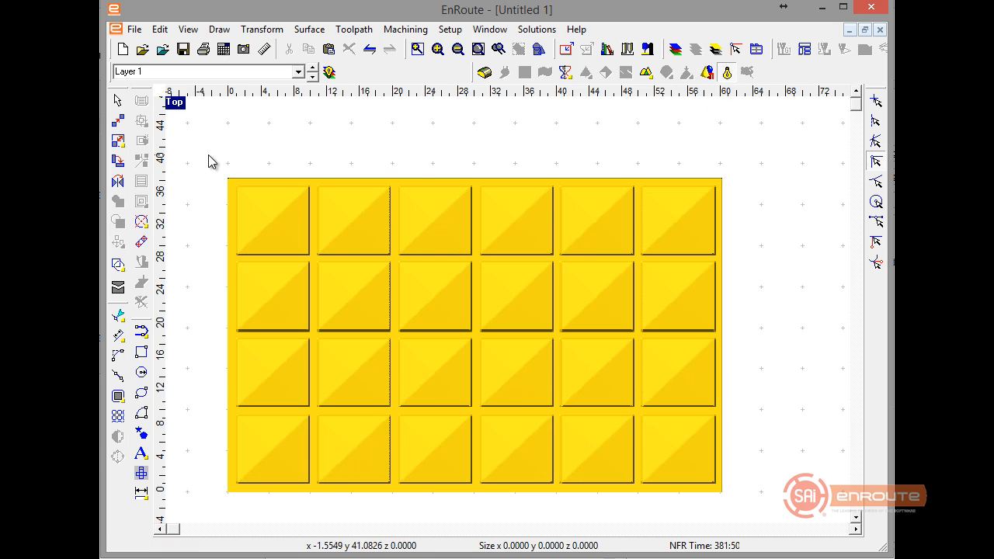
drag(208, 155, 722, 487)
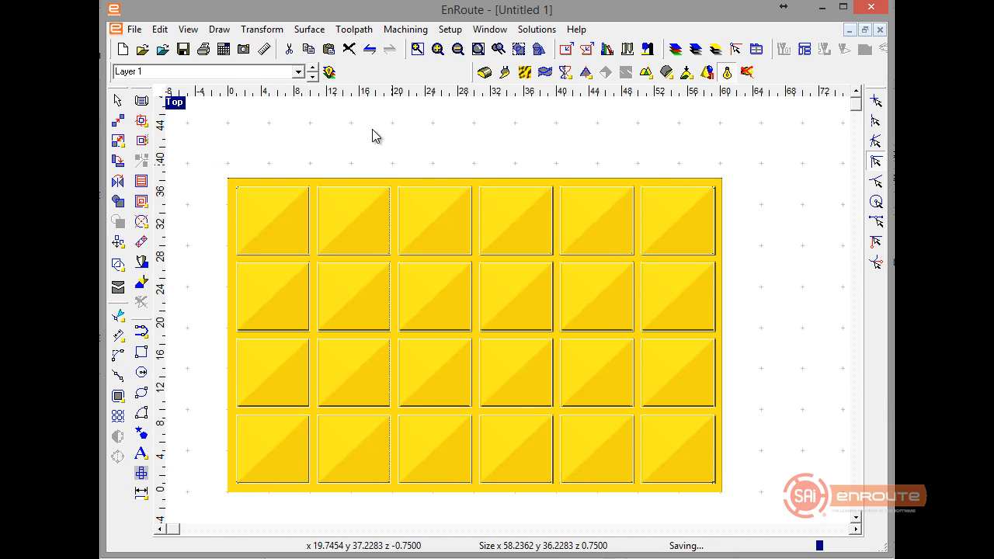
click(313, 78)
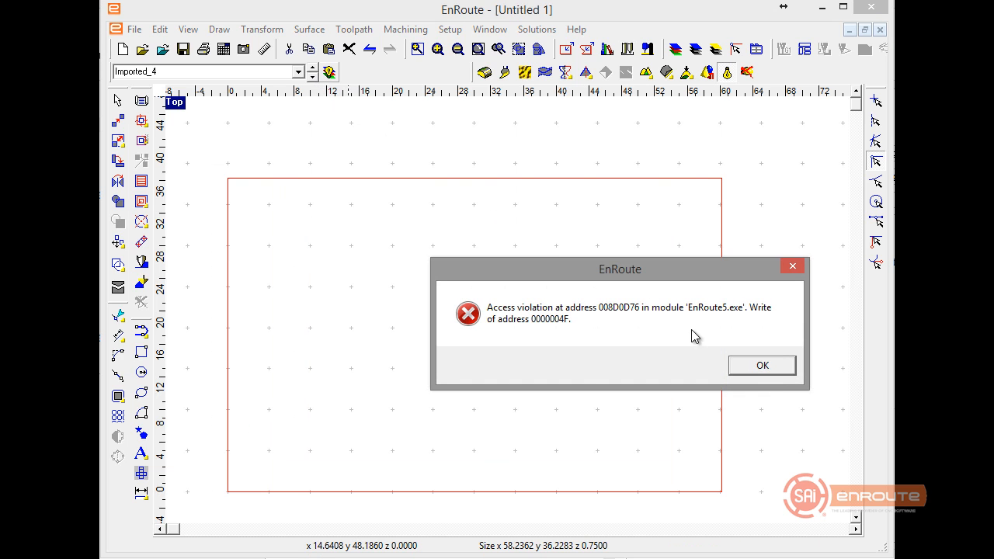
click(775, 367)
right_click(708, 372)
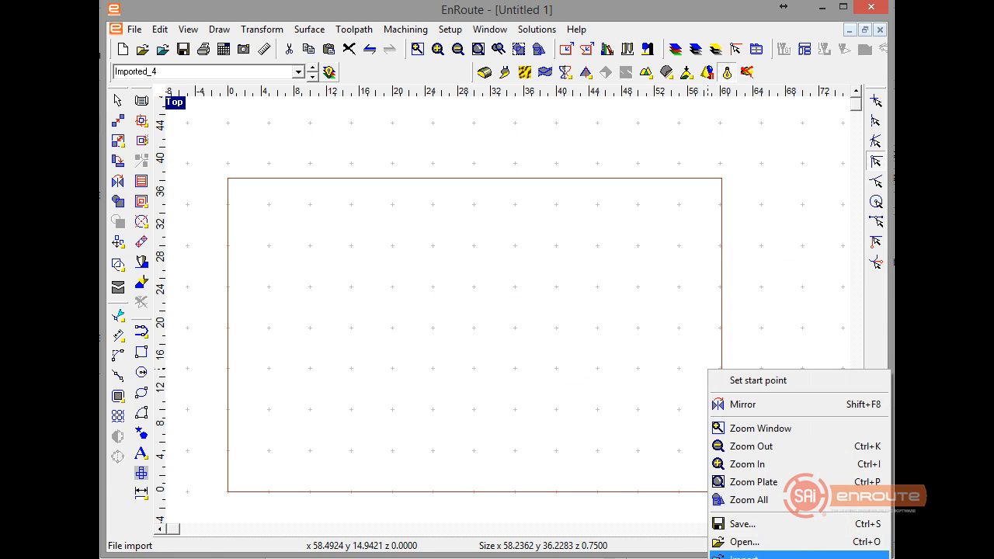
click(566, 433)
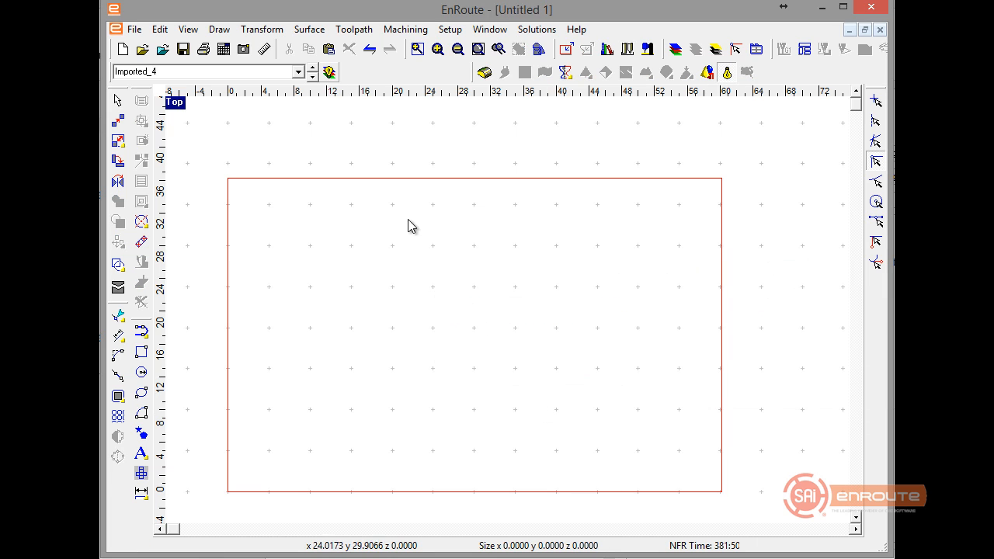
Return to Layer 1 and turn off the relief rendering.
click(312, 77)
click(311, 77)
click(312, 76)
click(311, 77)
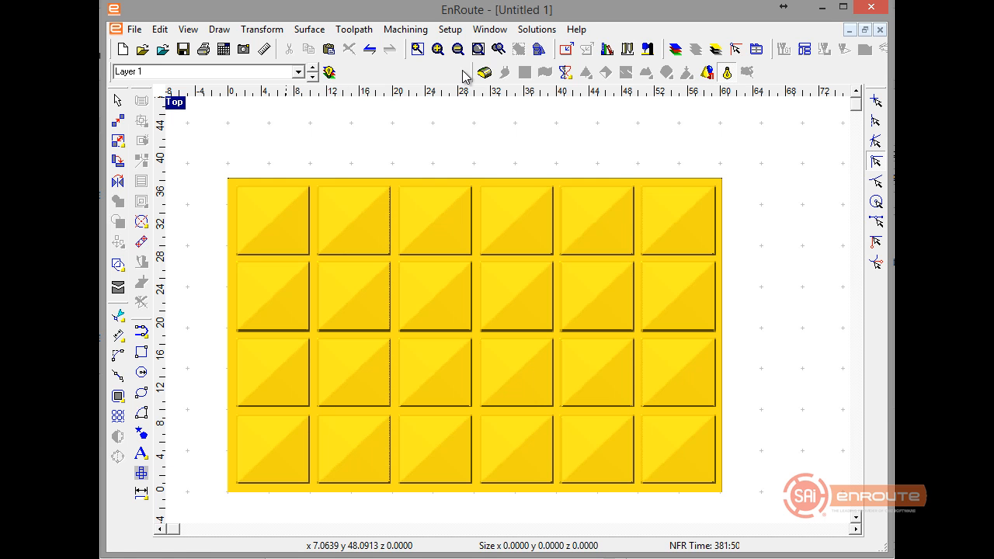
click(745, 73)
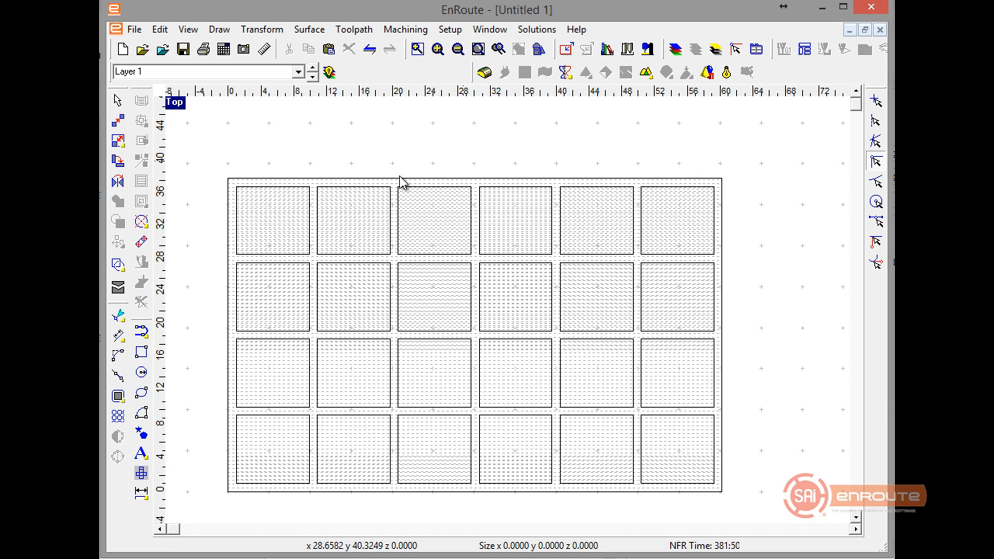
drag(212, 135, 779, 493)
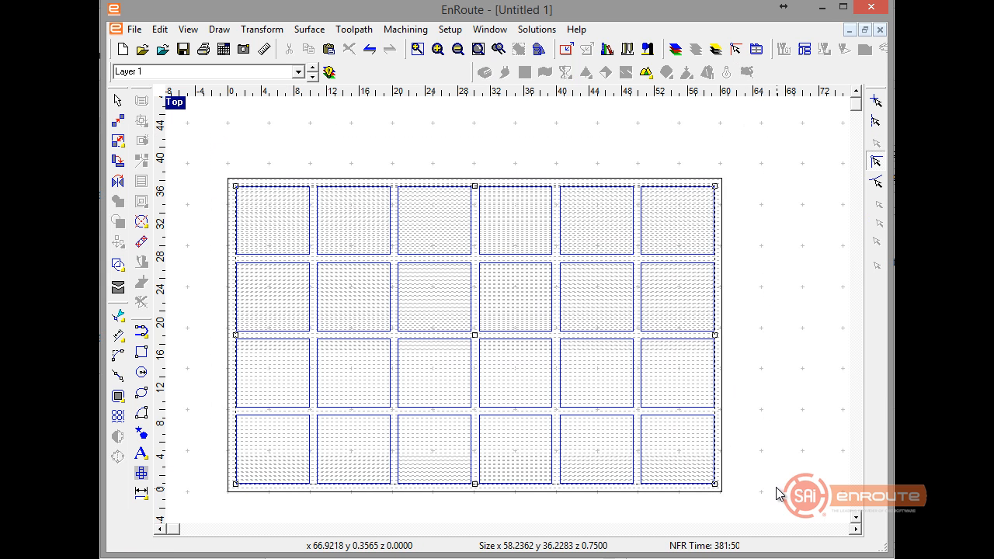
click(676, 49)
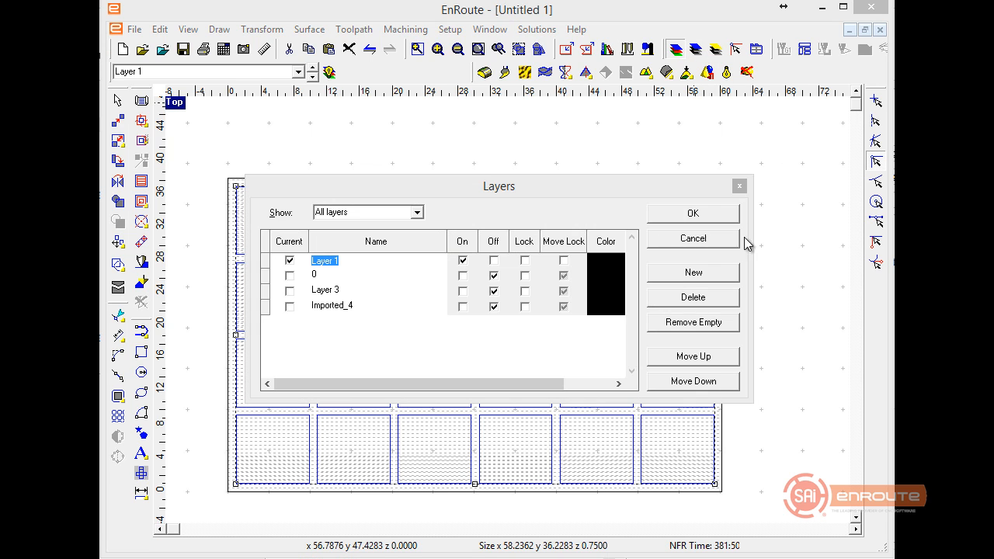
click(693, 238)
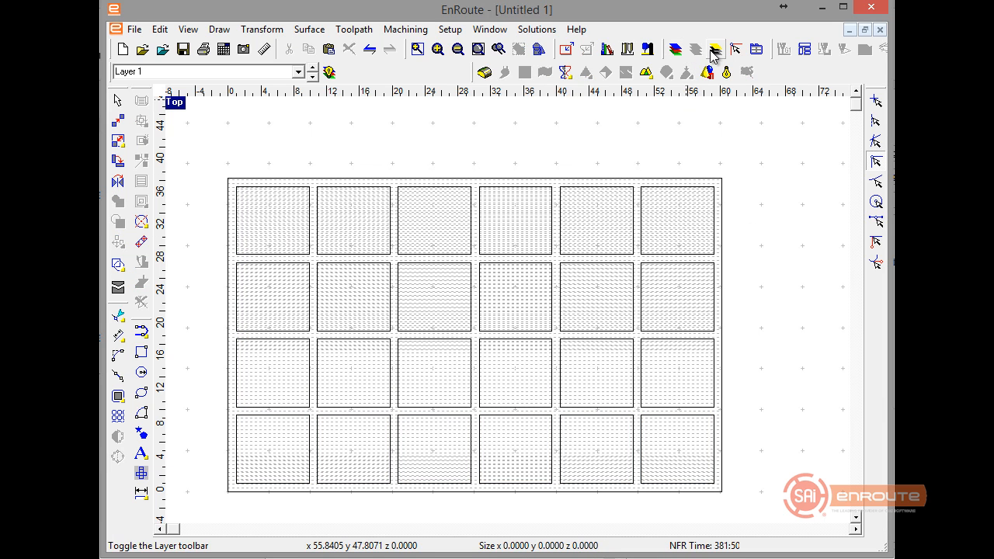
Select all 24 cell outlines on Layer 1 and change their layer to Layer 3.
drag(184, 149, 771, 494)
click(715, 52)
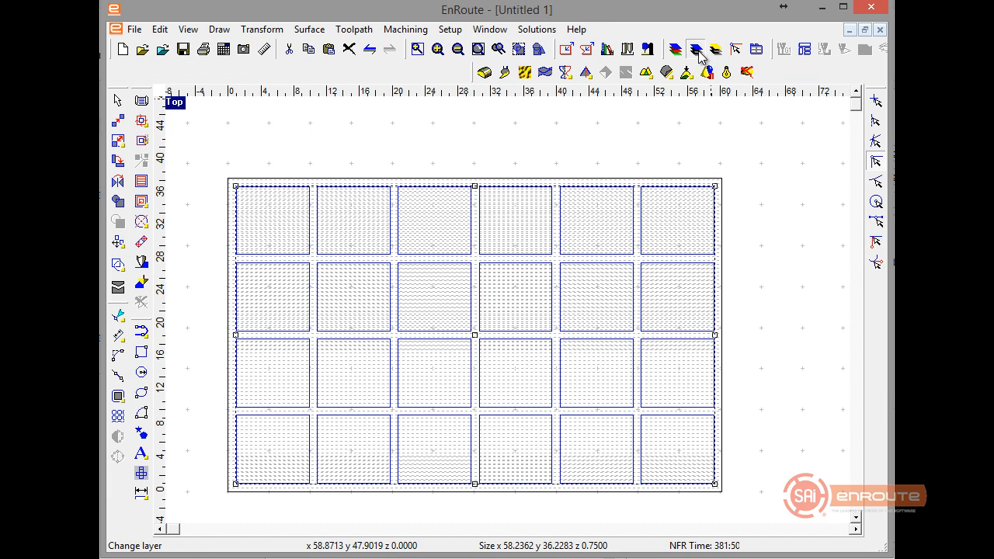
click(696, 51)
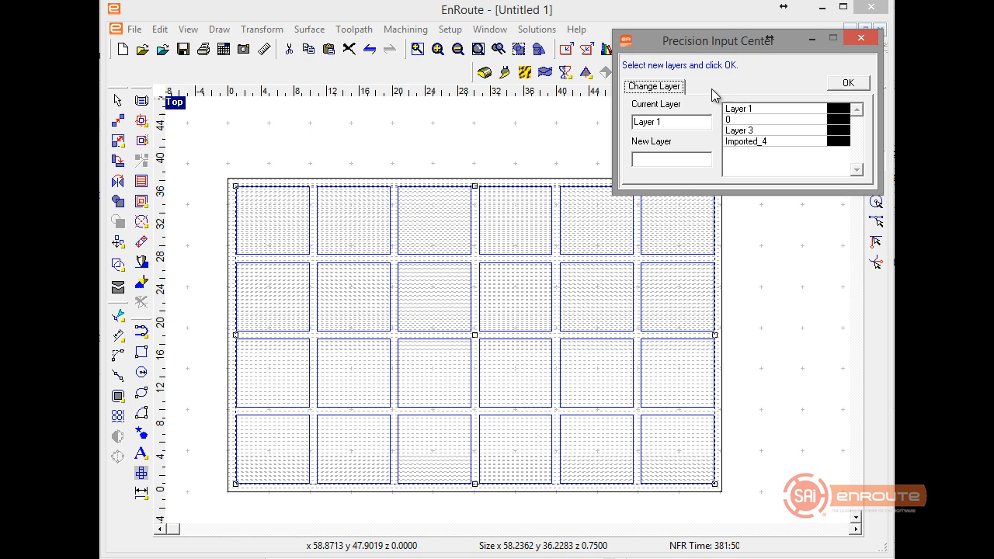
click(744, 131)
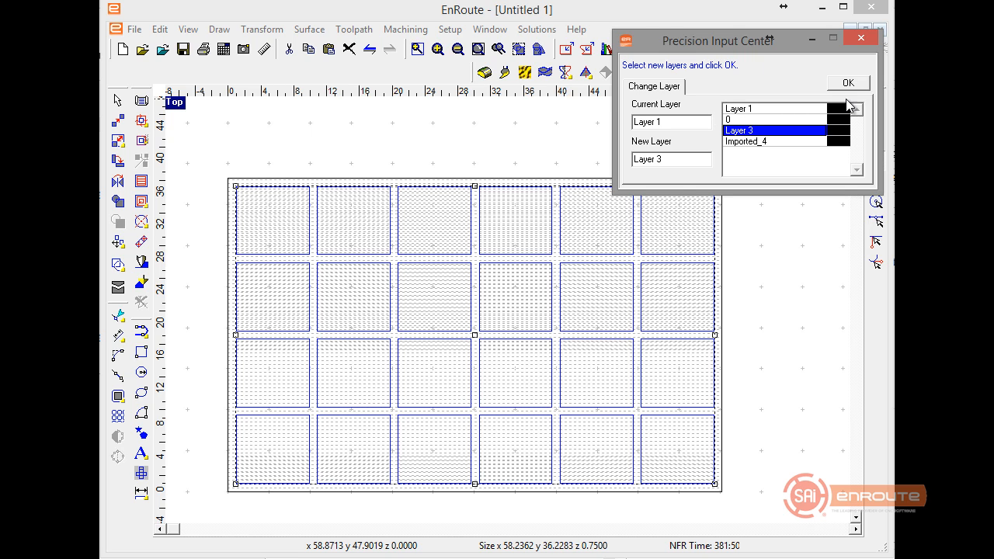
click(848, 82)
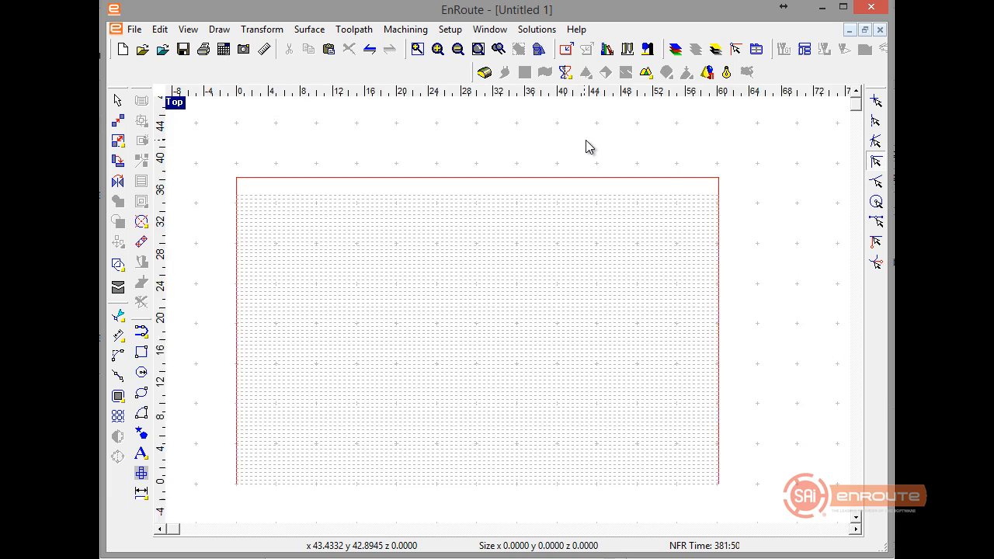
Render the merged relief on Layer 1 and inspect its recessed cells in perspective before returning to the top view.
click(727, 72)
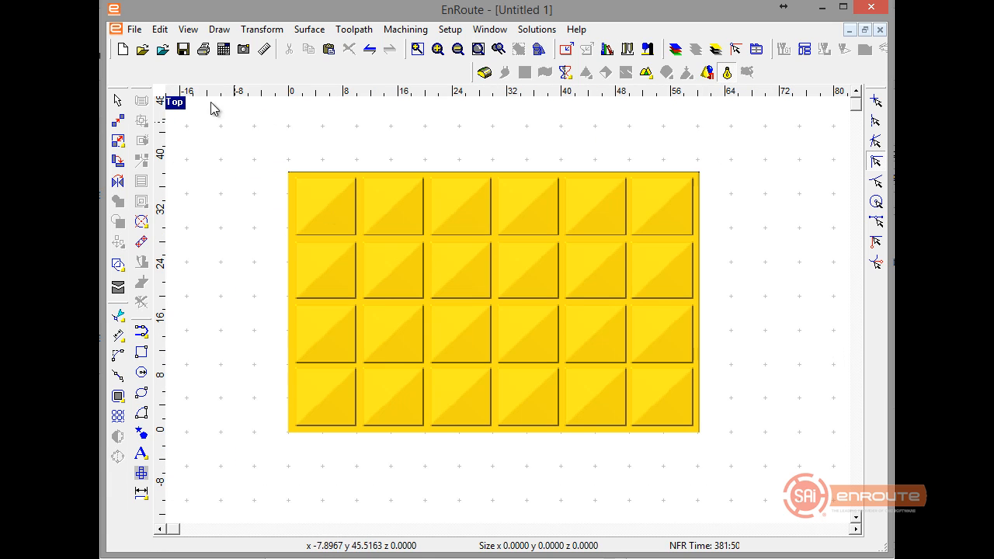
click(716, 49)
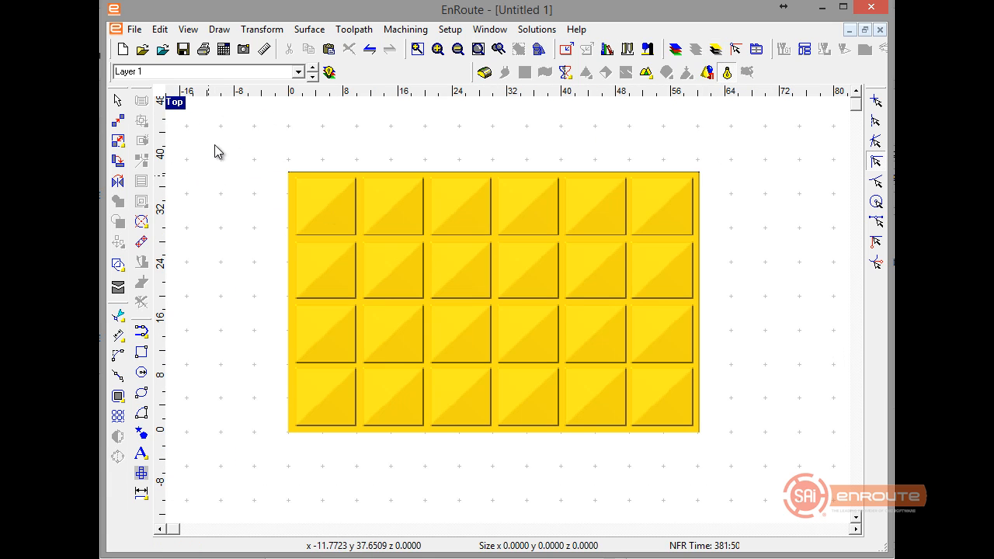
key(F2)
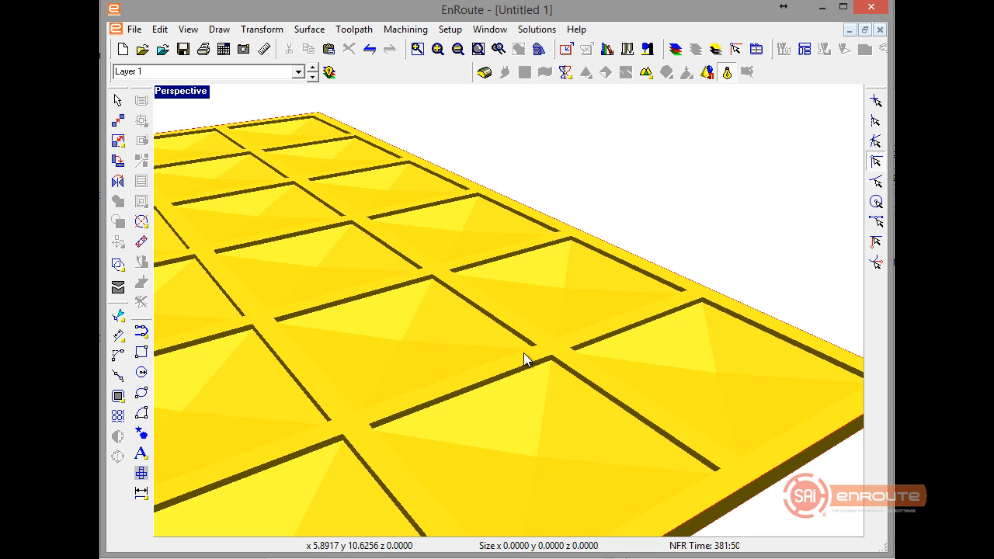
key(F2)
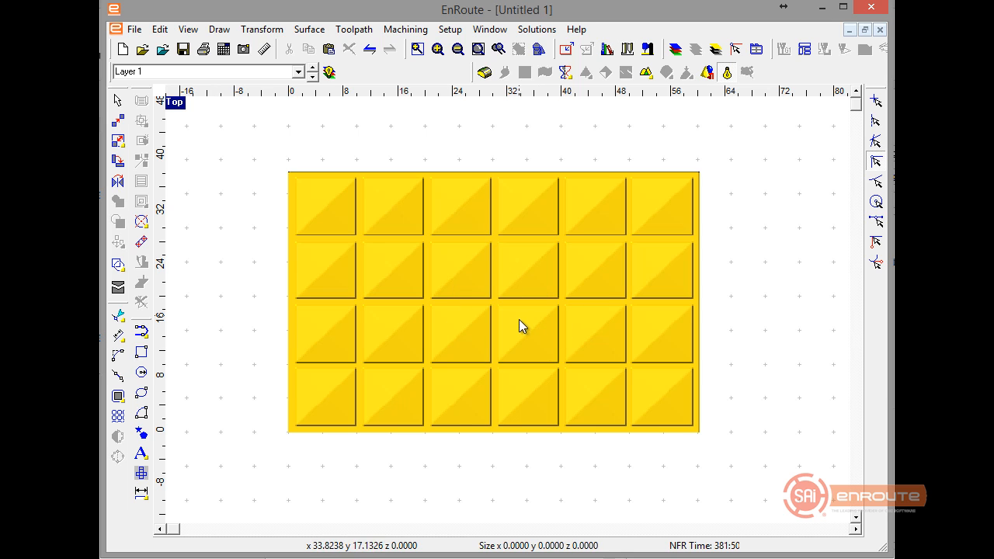
Select the outer contour and check the contents of each layer, ending on Layer 3.
click(421, 170)
click(312, 77)
click(312, 78)
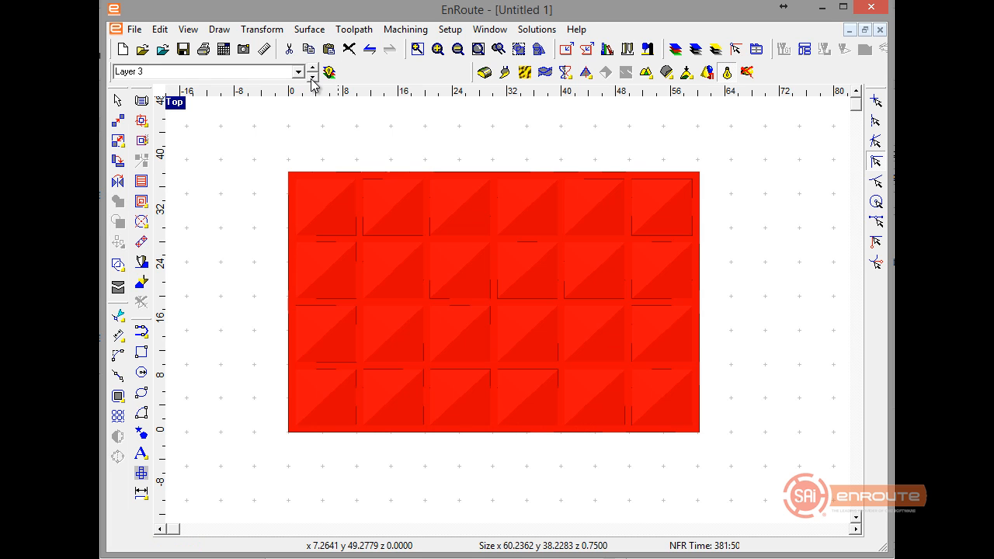
click(312, 78)
click(312, 78)
click(311, 78)
click(311, 79)
click(312, 79)
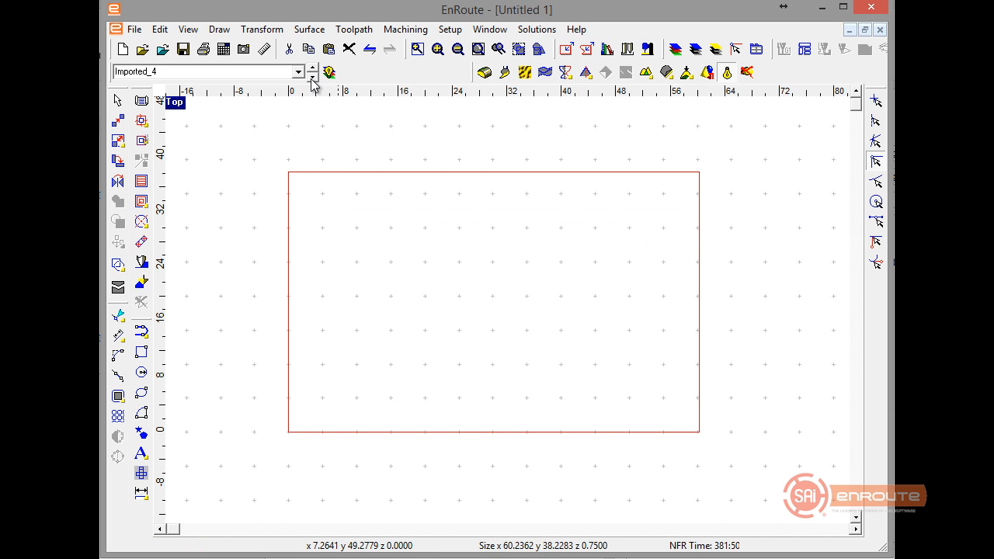
click(312, 78)
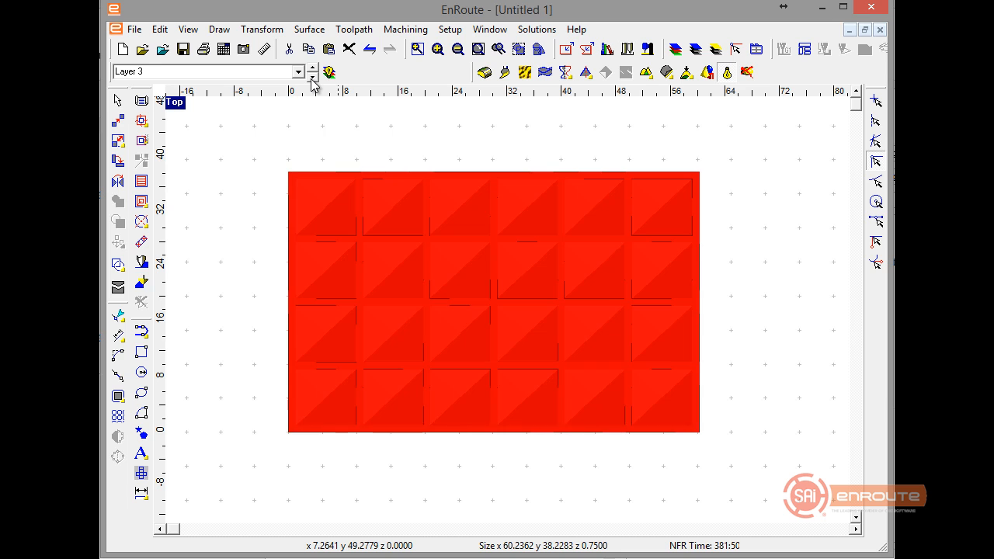
Cut the cell outlines from Layer 3 and try to paste them into the Imported_4 layer.
click(305, 177)
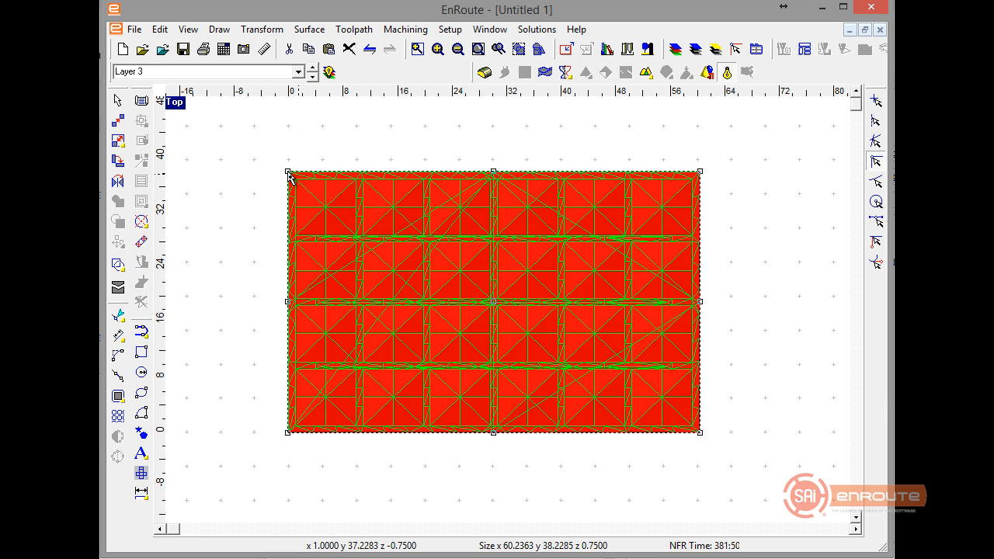
drag(258, 173, 742, 439)
drag(746, 436, 746, 436)
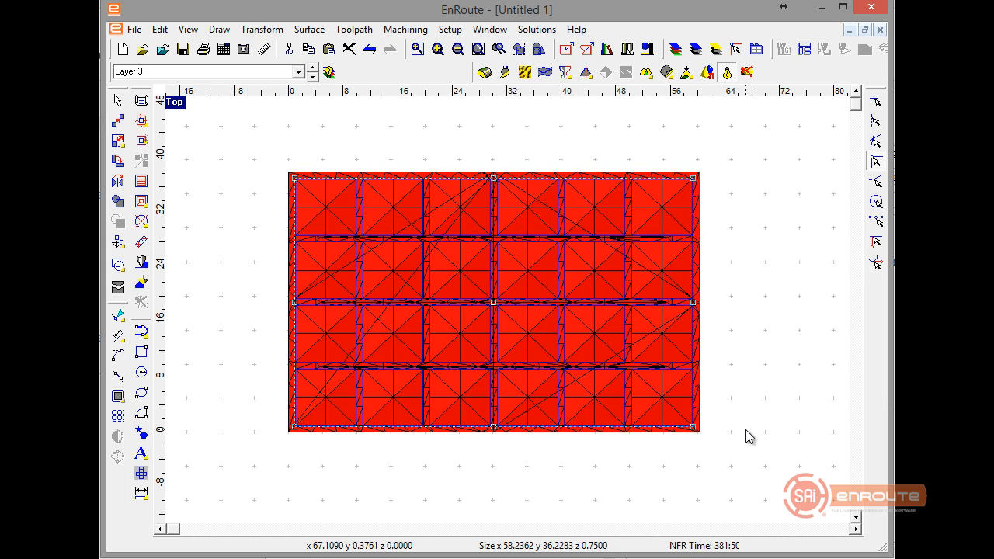
key(ctrl+x)
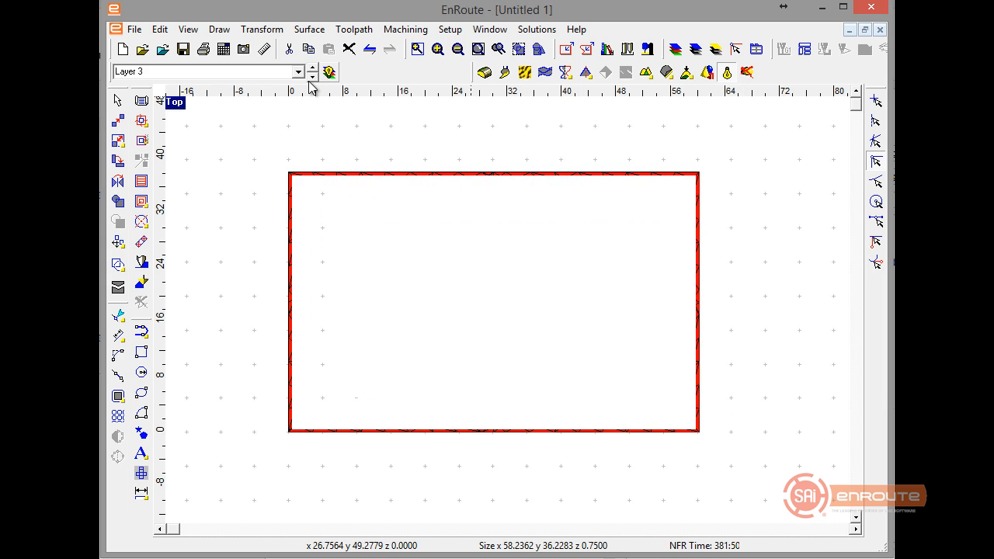
right_click(369, 191)
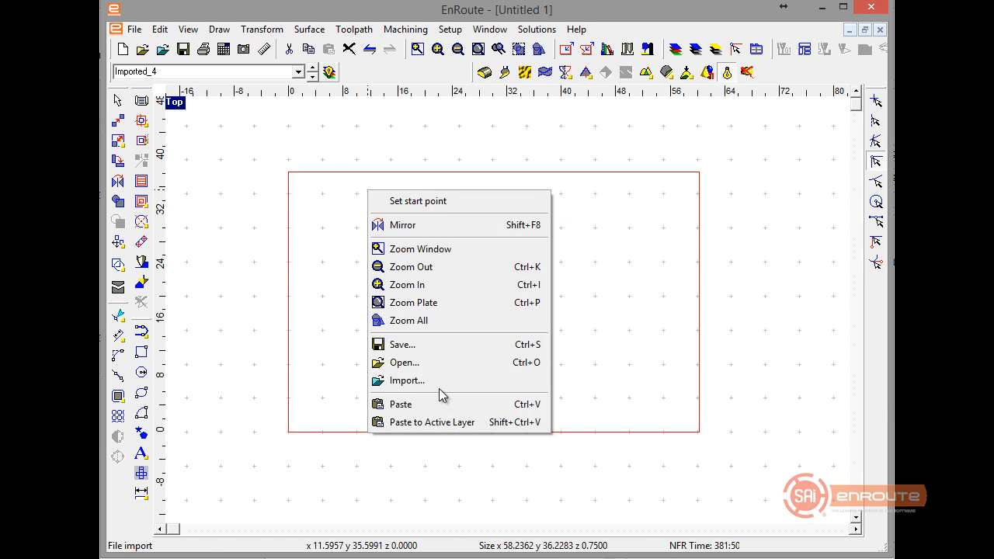
click(446, 422)
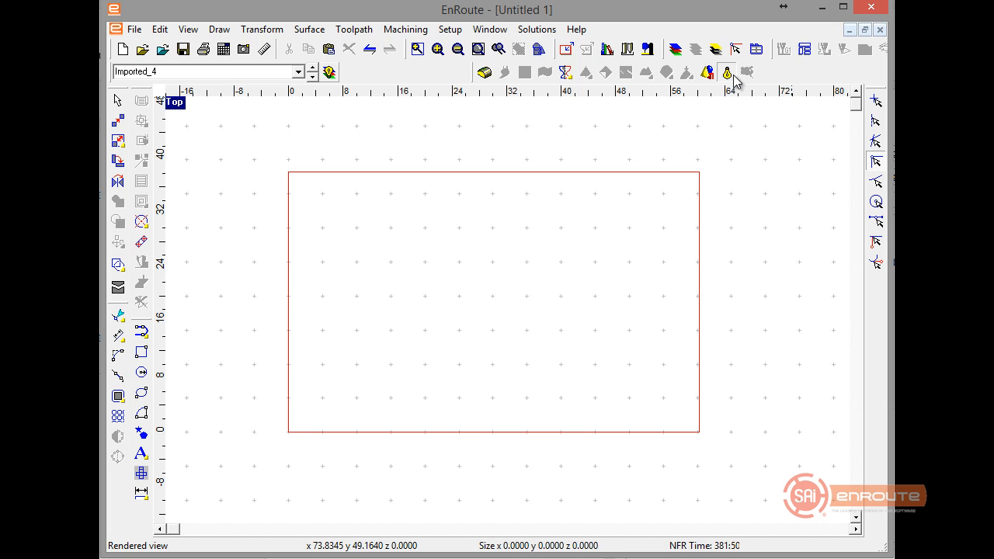
right_click(607, 218)
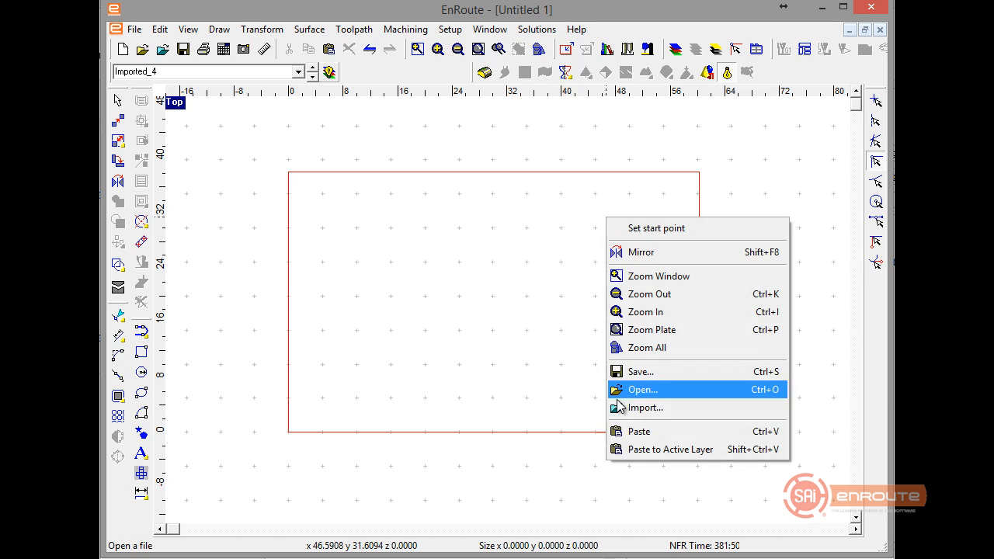
click(653, 449)
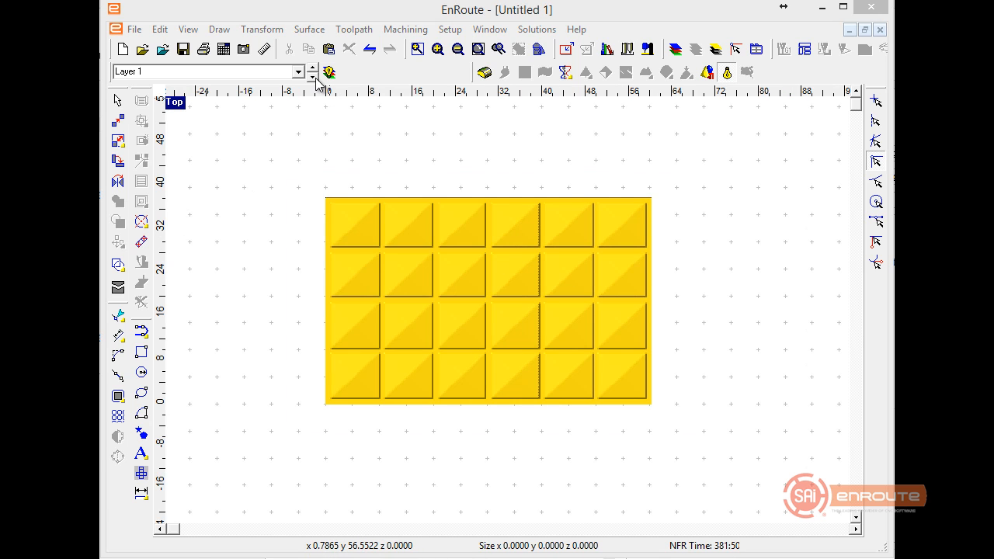
Select the cell outlines on Layer 3 and paste them into Layer 1 with the merged relief.
click(314, 78)
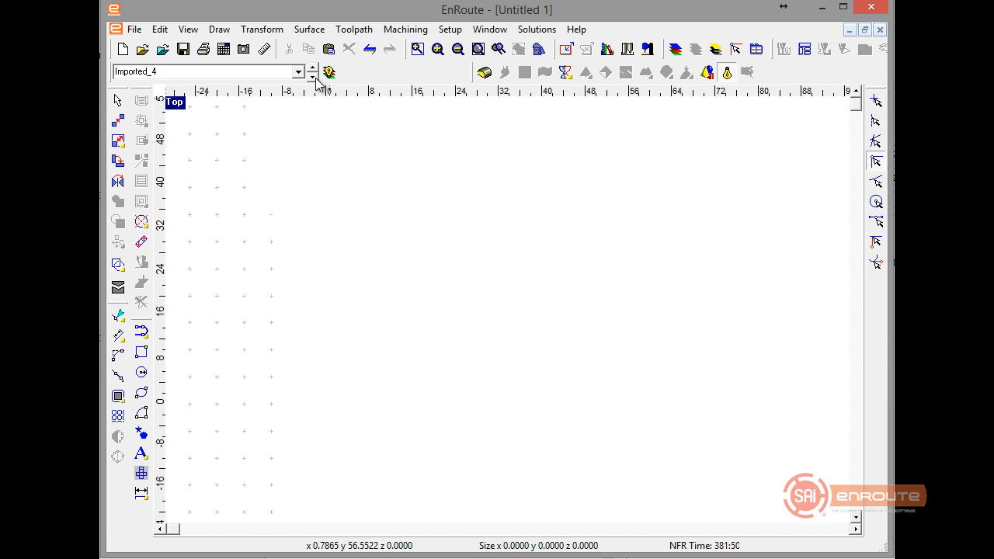
drag(289, 166, 705, 400)
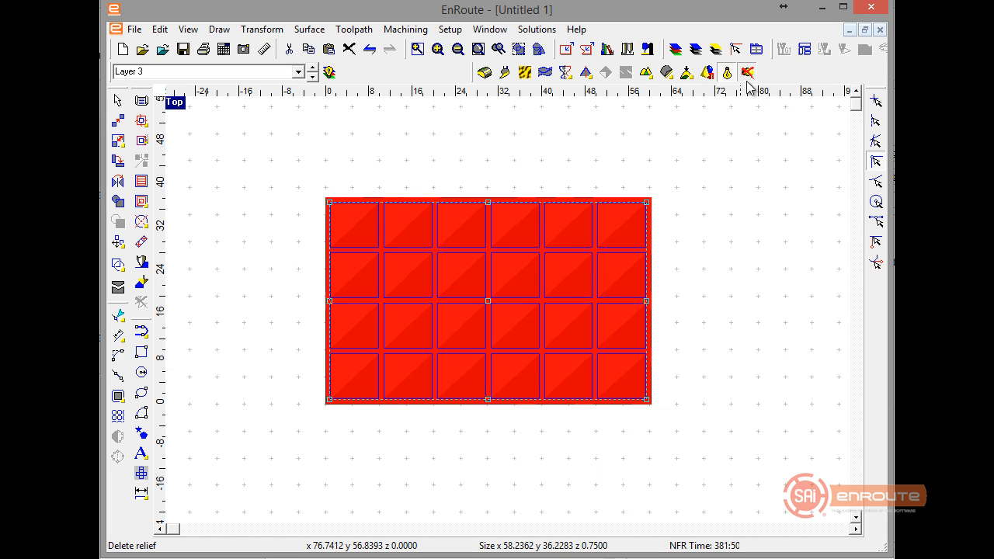
click(523, 275)
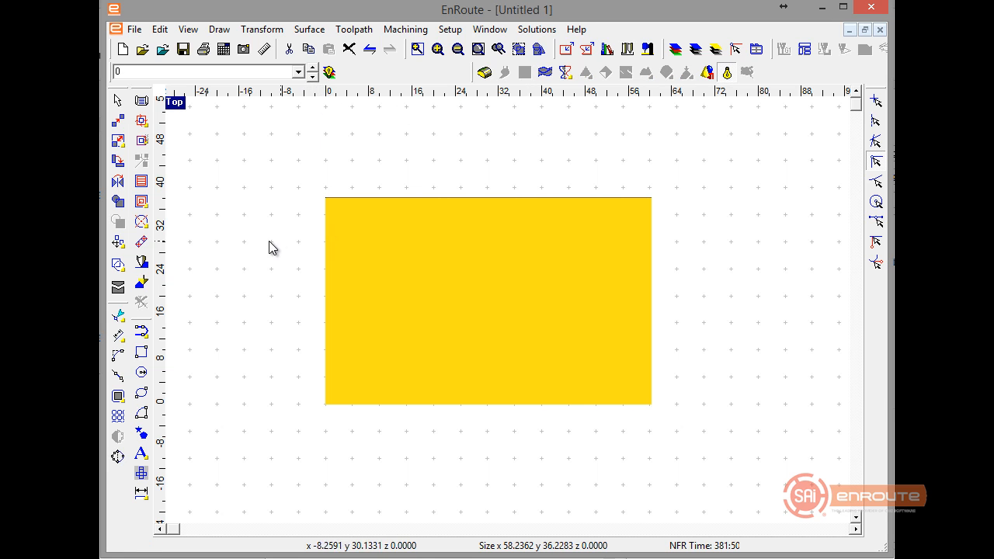
click(313, 78)
click(313, 78)
right_click(315, 110)
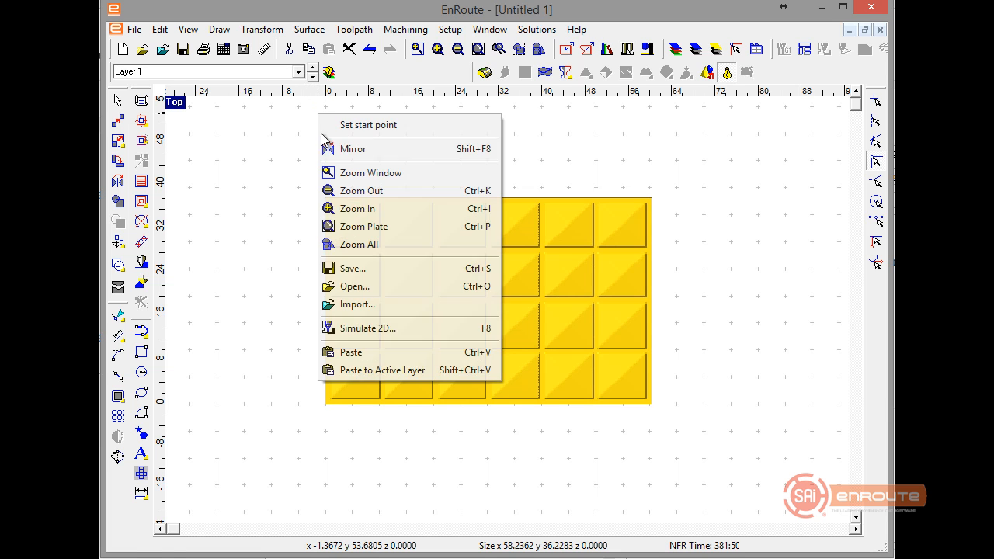
click(344, 373)
click(407, 439)
scroll(411, 415, up, 2)
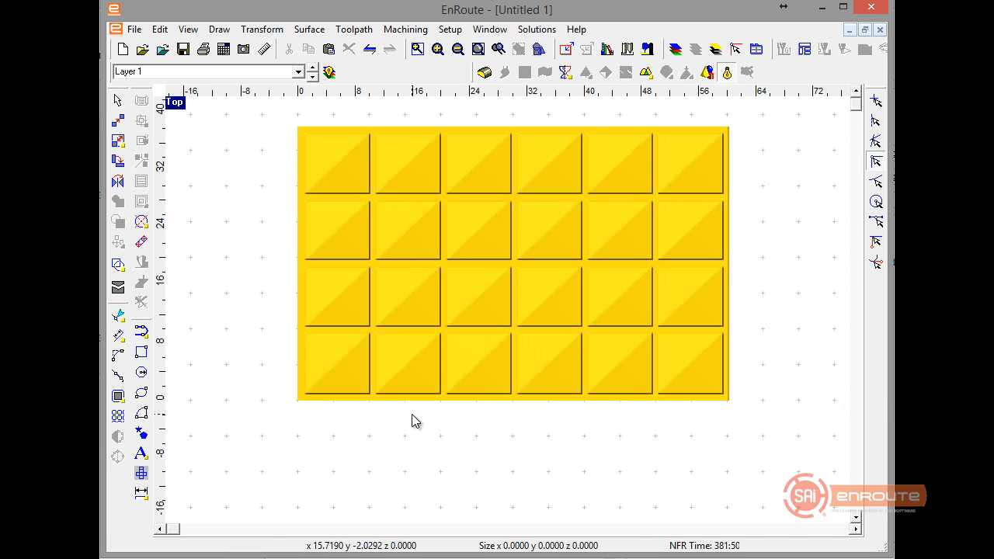
drag(296, 123, 734, 402)
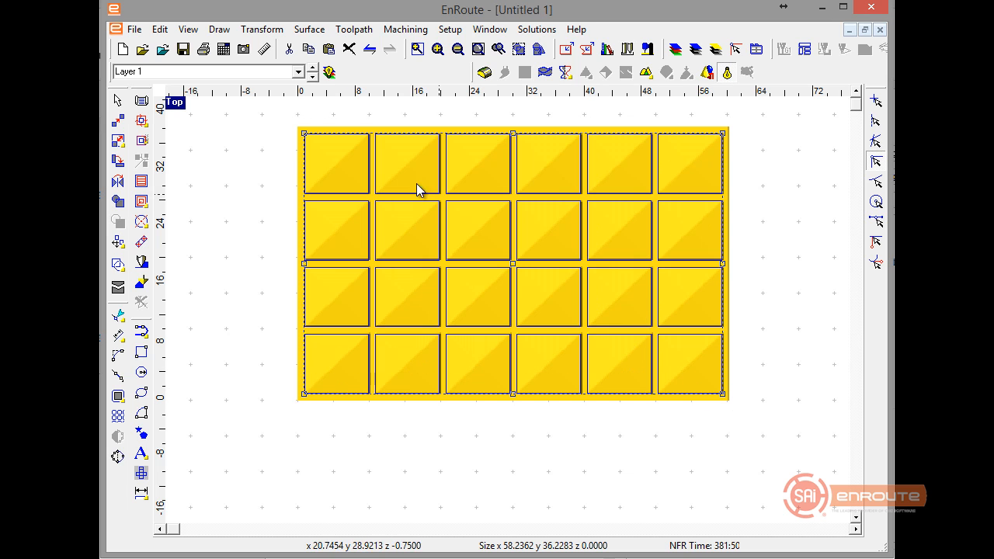
click(301, 226)
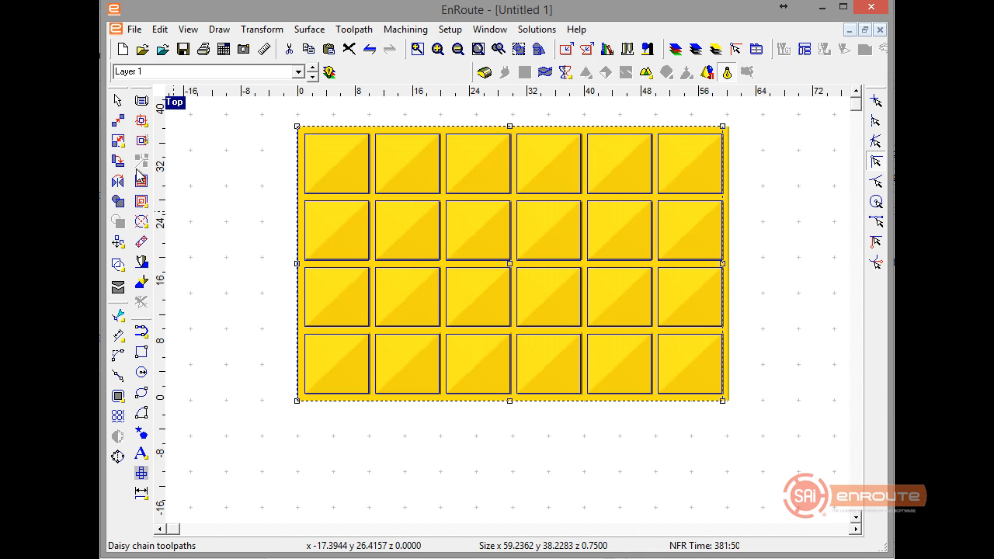
click(141, 201)
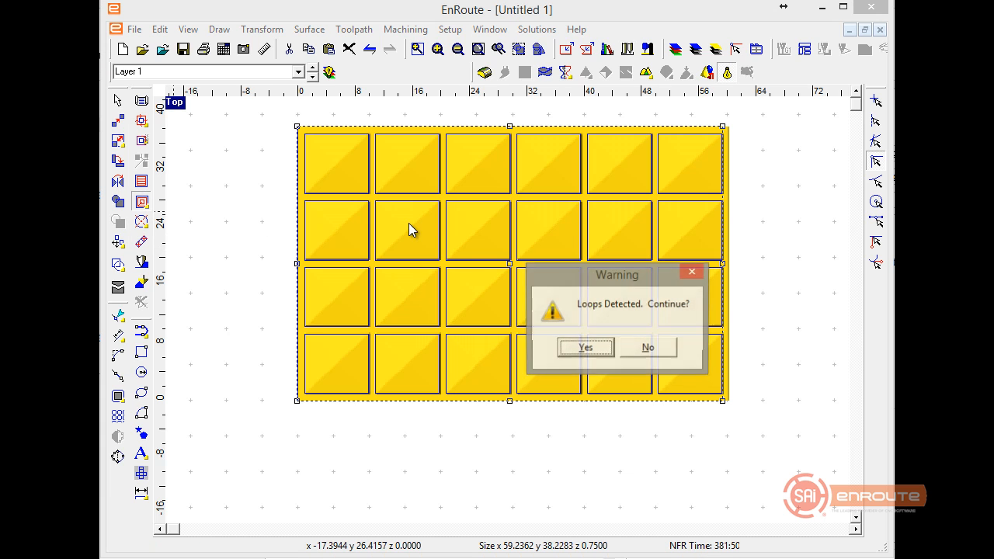
click(584, 349)
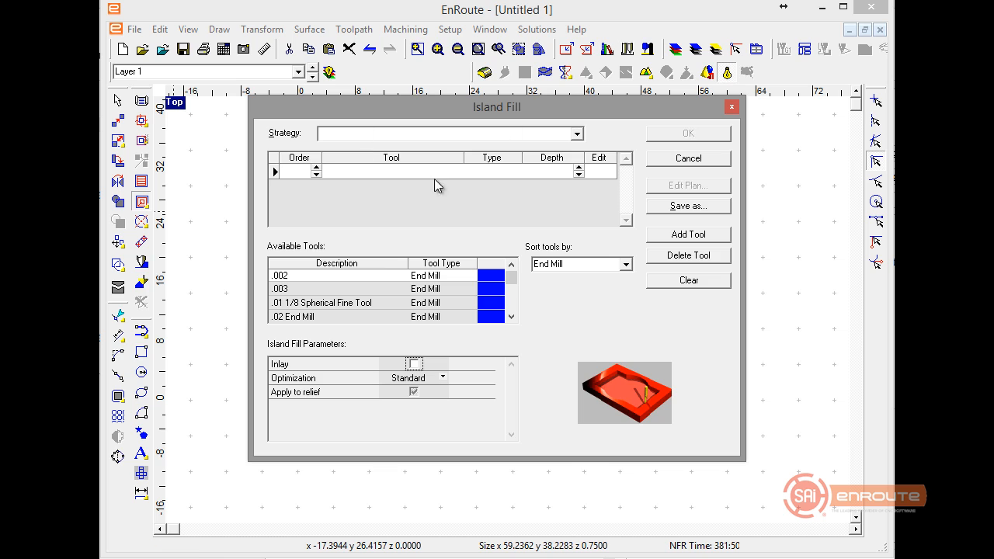
click(577, 134)
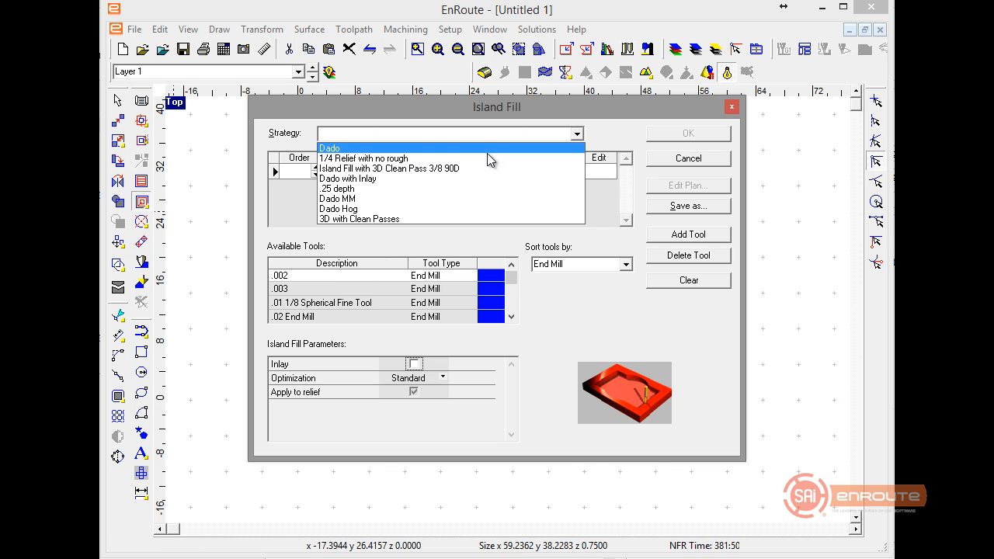
click(485, 161)
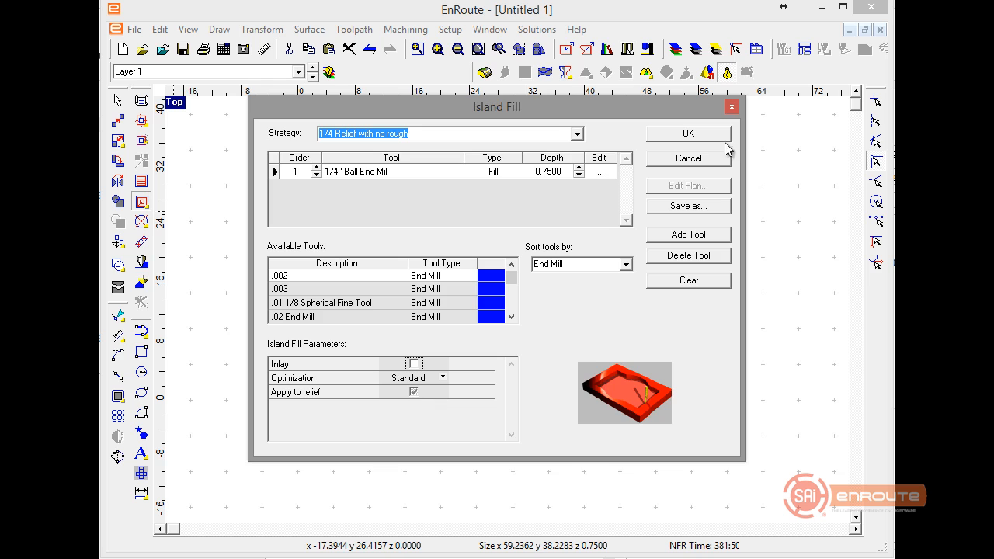
click(706, 159)
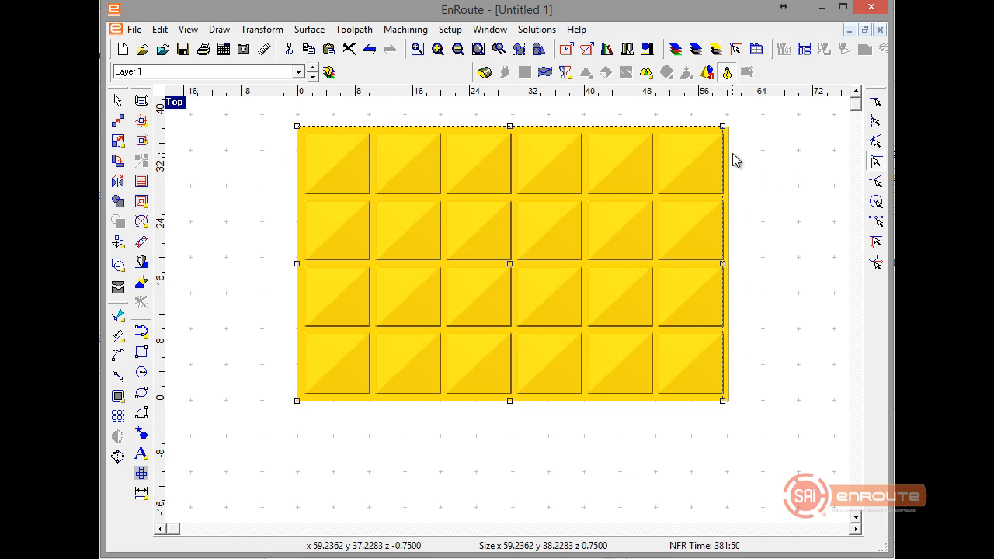
Start an island fill on the cell outlines and the relief's full outer contour using the "1/4 Relief with no rough" strategy.
drag(262, 128, 809, 400)
click(728, 359)
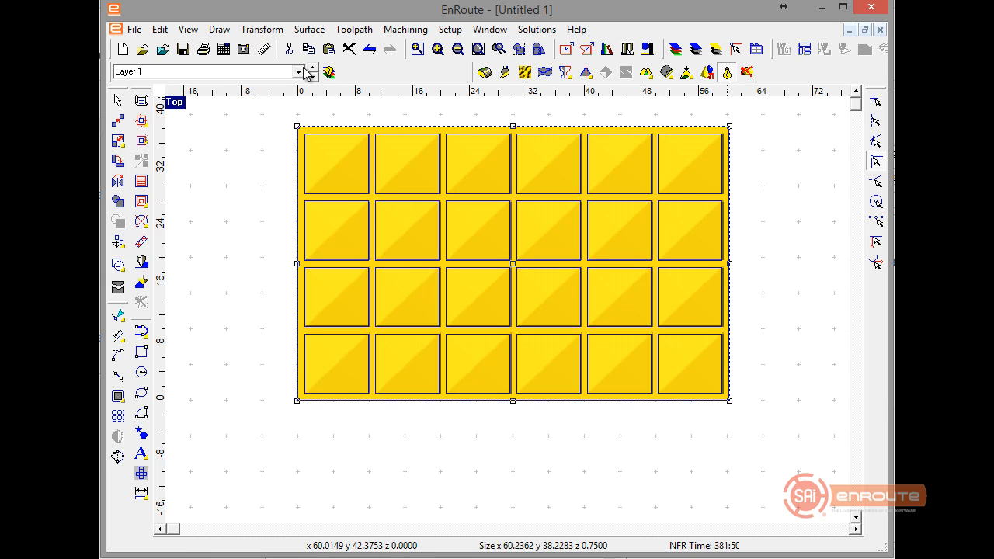
click(142, 201)
click(438, 308)
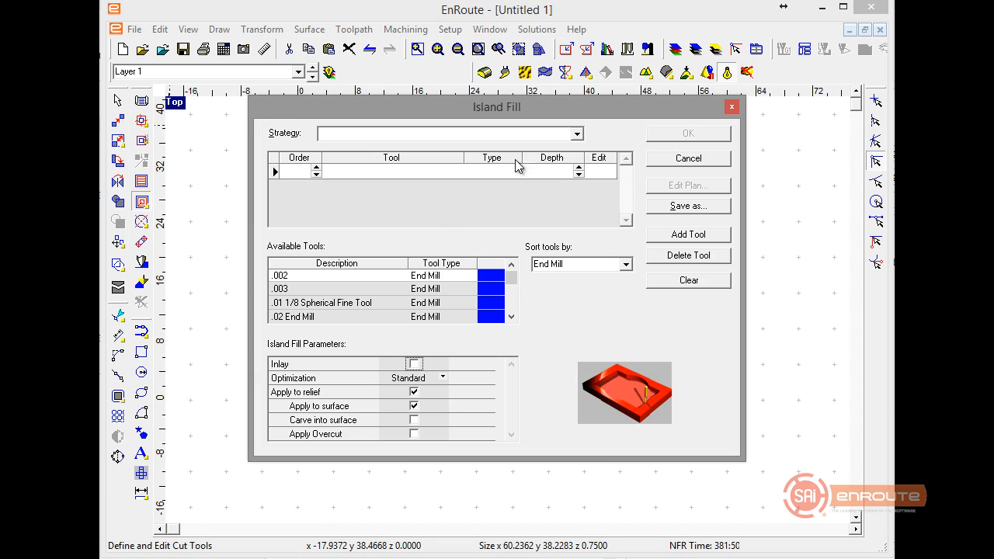
click(576, 134)
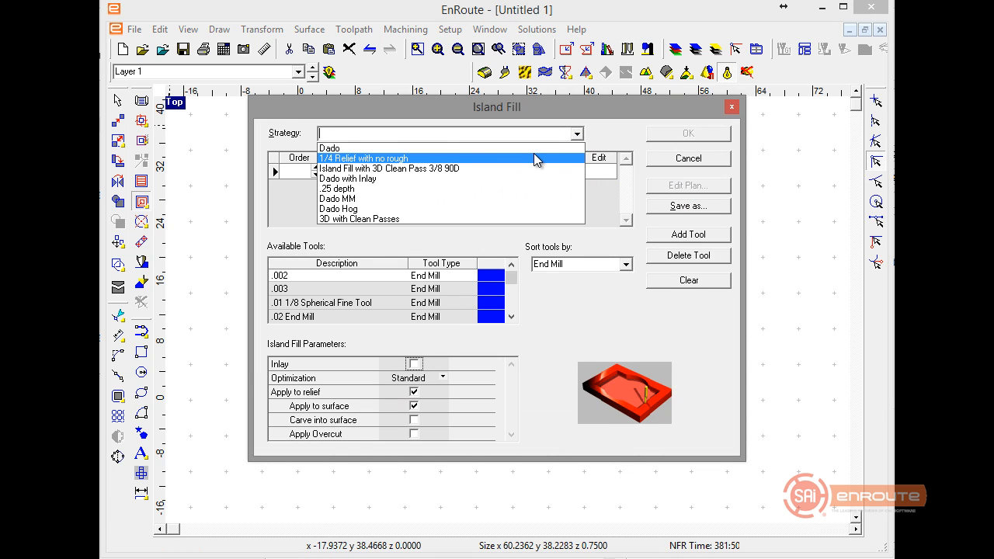
click(534, 158)
Enable Apply Overcut for the island fill and set the overcut amount to .05.
click(414, 434)
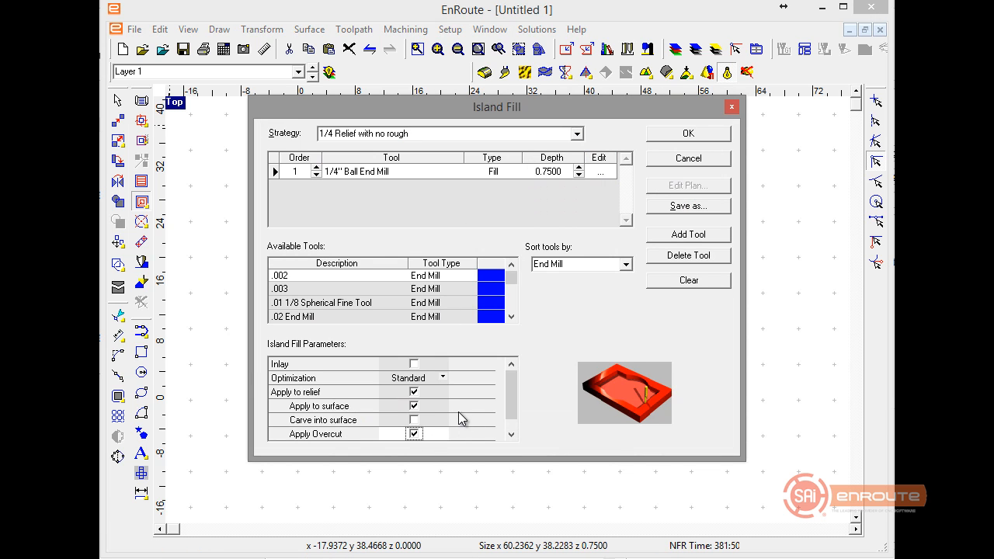
click(423, 434)
key(BackSpace)
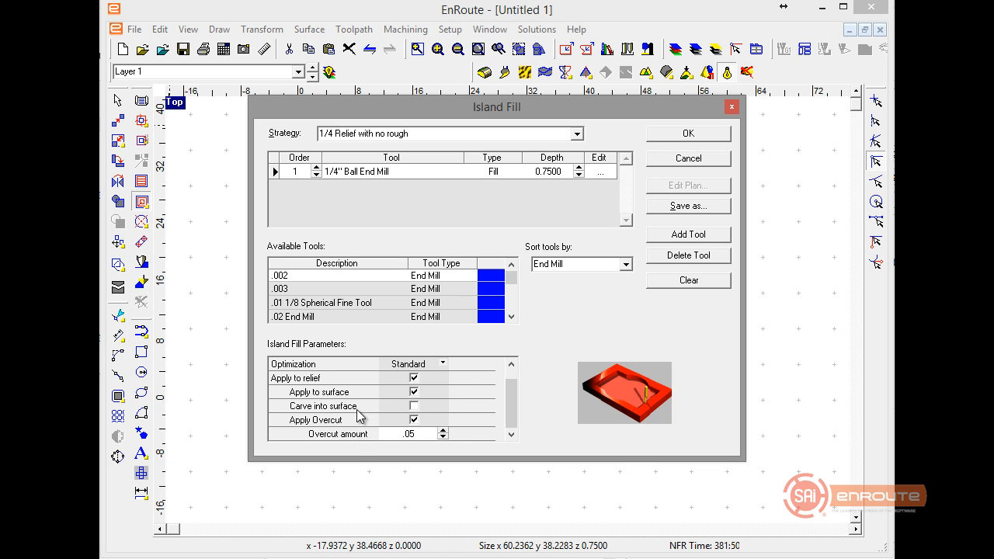
Check the fill overlap of the 1/4" Ball End Mill and generate the island fill toolpath with Standard optimization.
scroll(388, 396, up, 1)
click(442, 378)
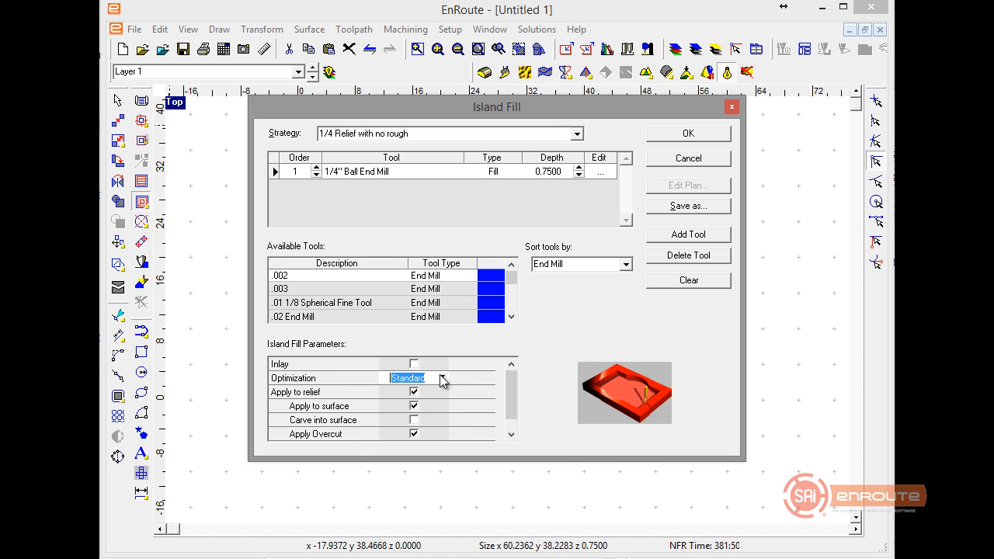
click(601, 171)
click(309, 258)
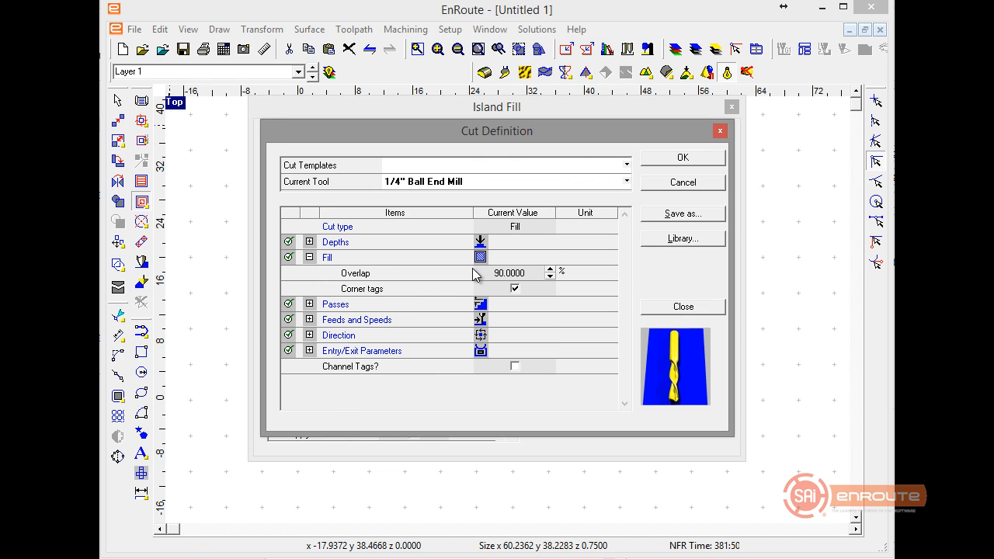
click(679, 158)
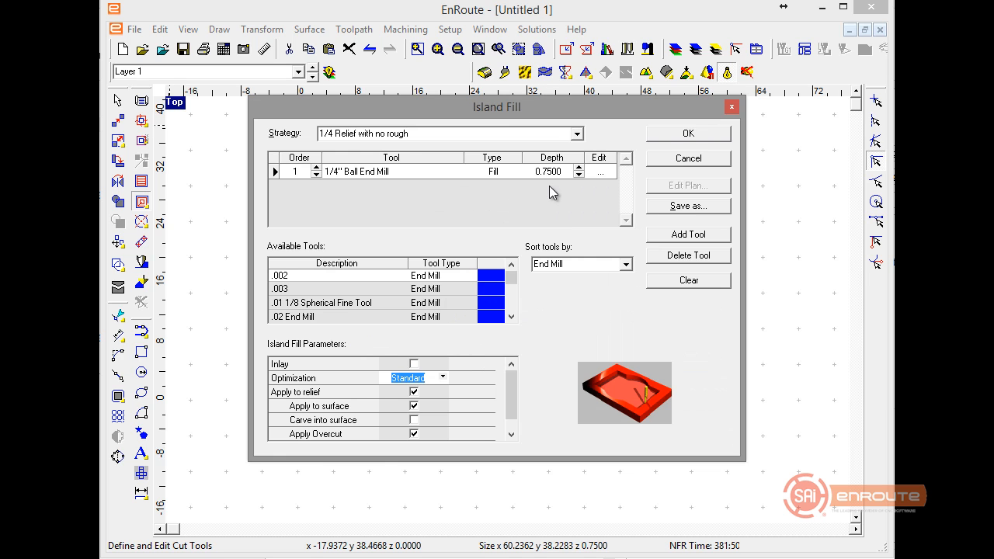
click(691, 133)
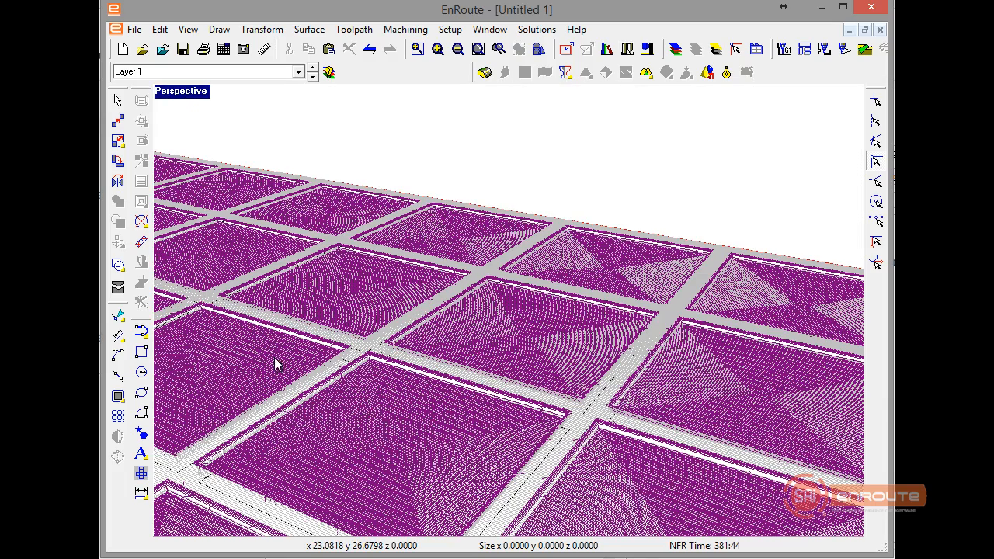
Inspect the island fill toolpath around the cells in perspective and start simulating the cut.
scroll(457, 407, down, 1)
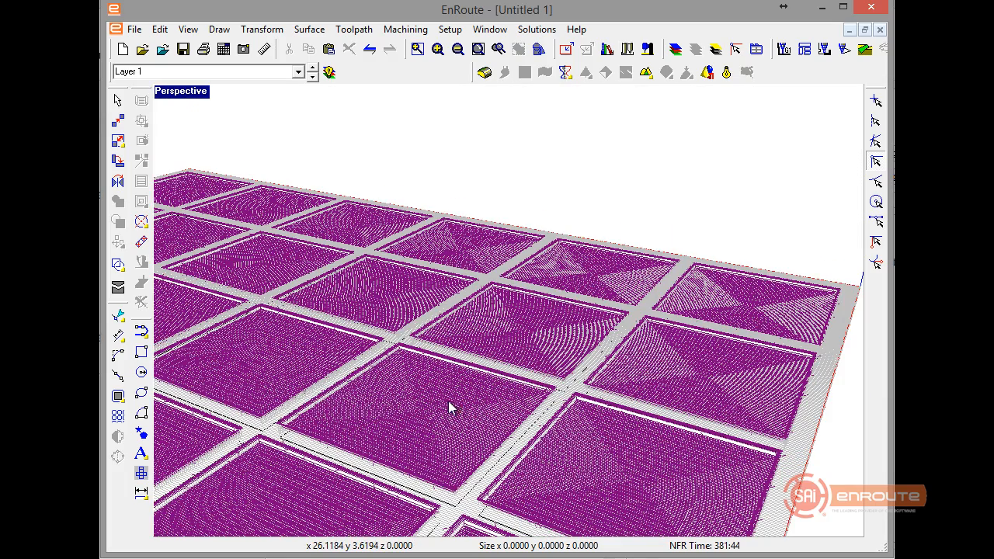
scroll(450, 407, down, 1)
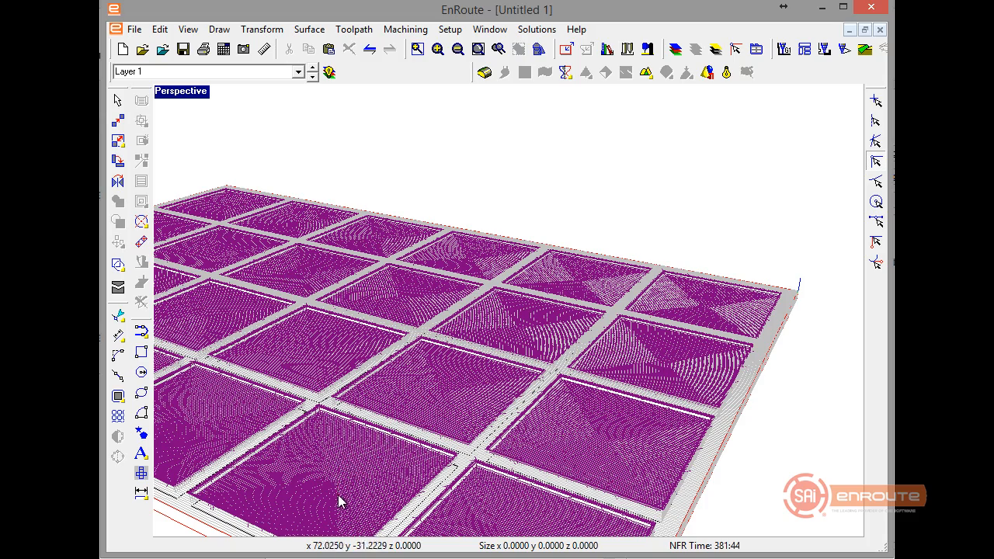
drag(340, 501, 671, 497)
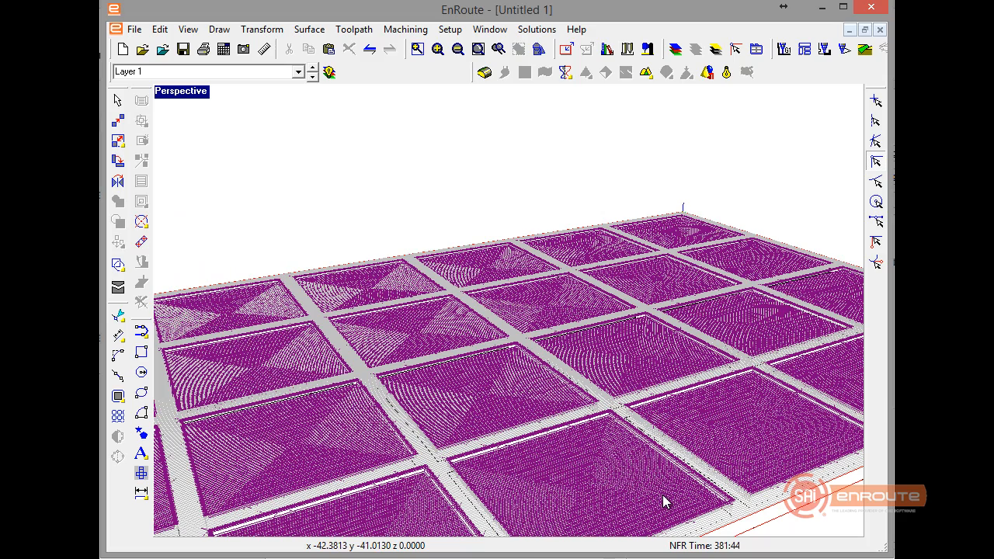
scroll(659, 501, up, 1)
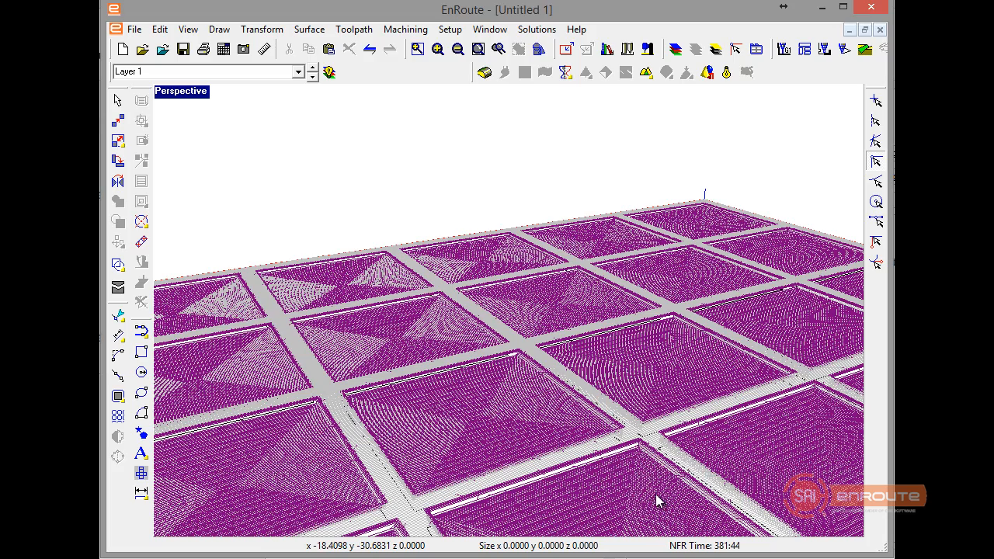
scroll(623, 443, up, 3)
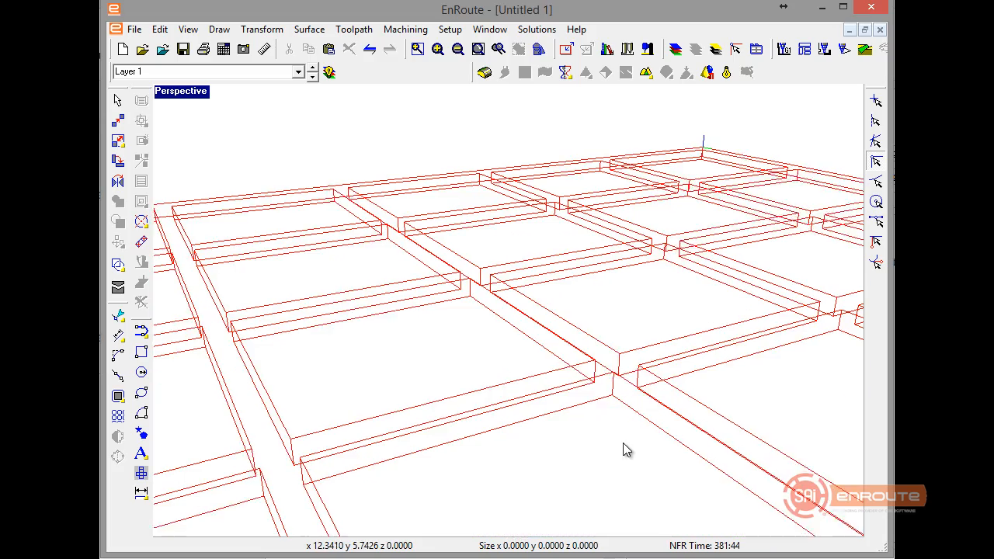
click(864, 49)
click(670, 365)
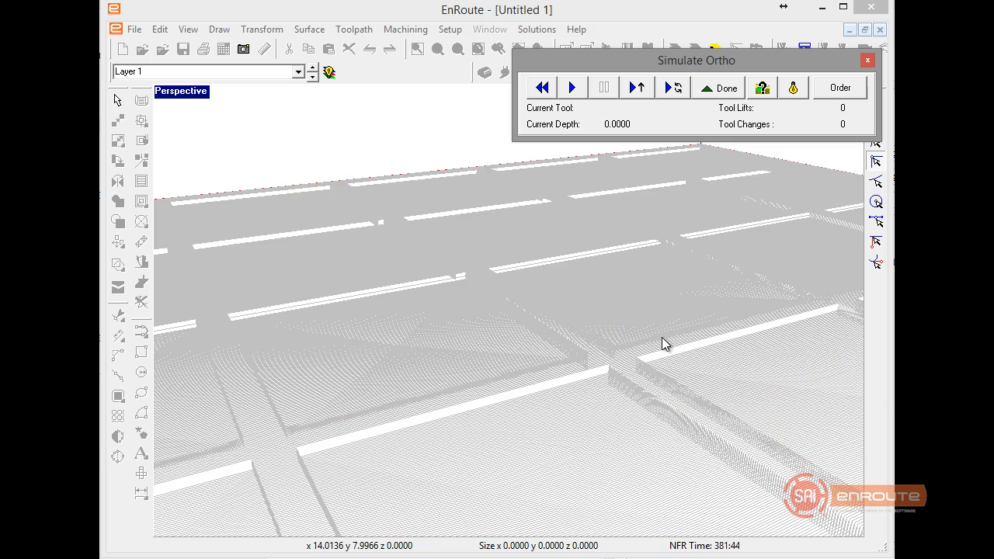
click(571, 88)
click(616, 341)
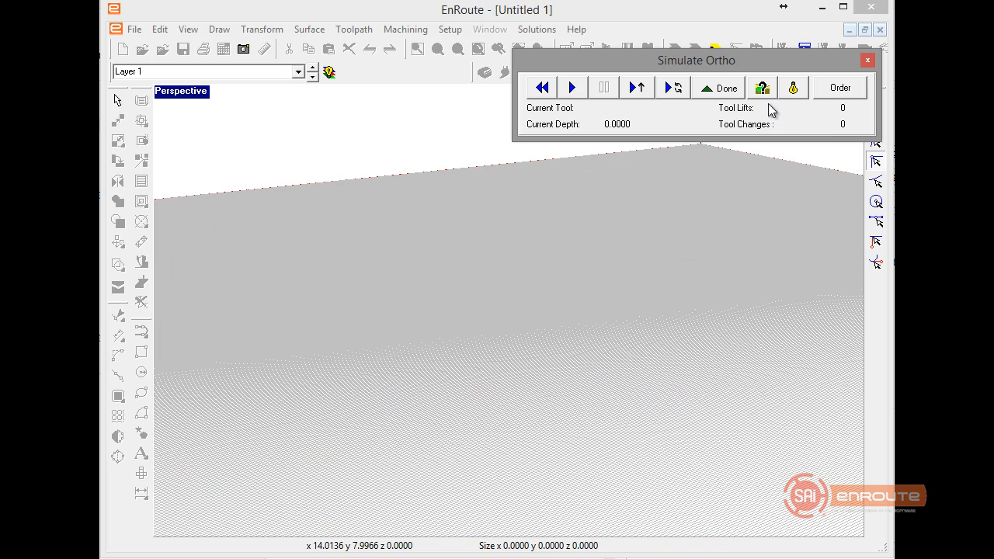